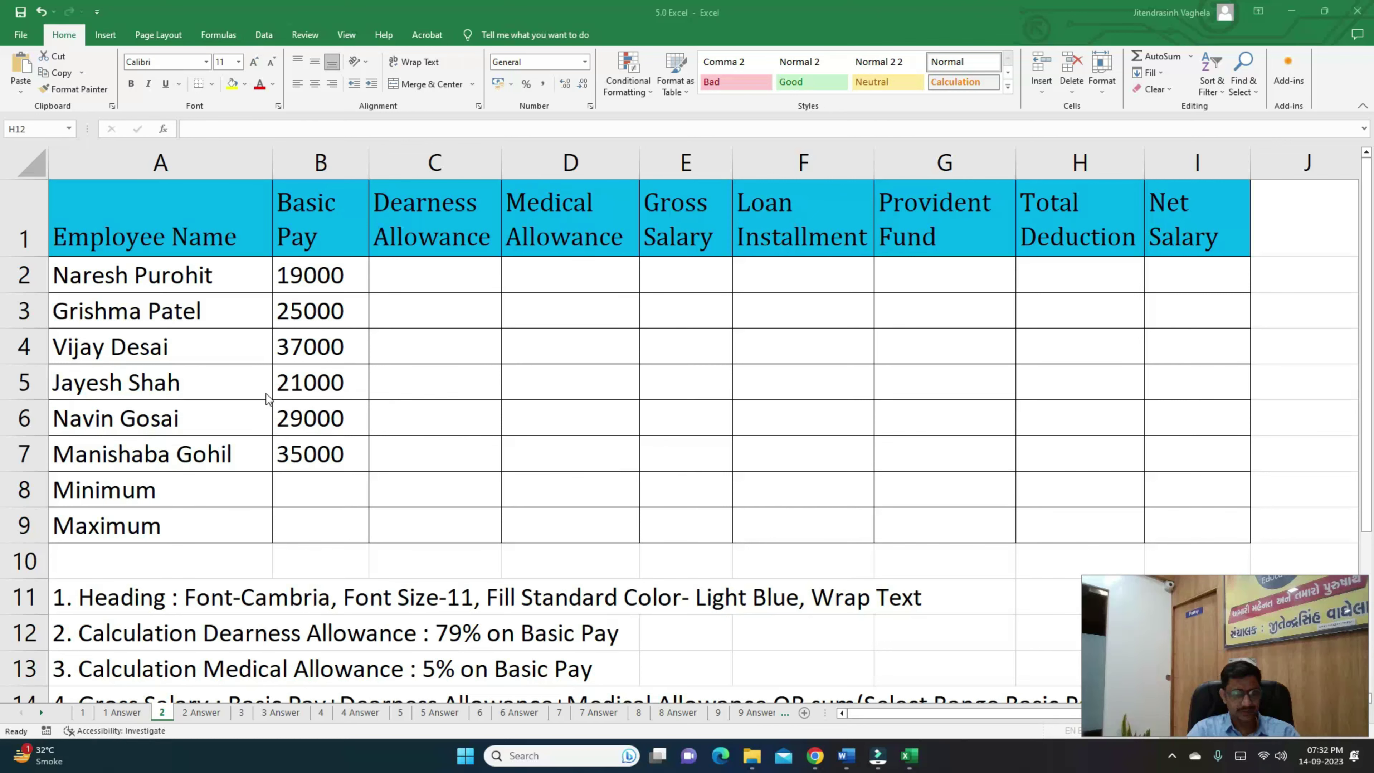
Point out the employee names and the headings from Basic Pay to Provident Fund.
scroll(266, 395, "down", 2)
scroll(290, 436, "up", 2)
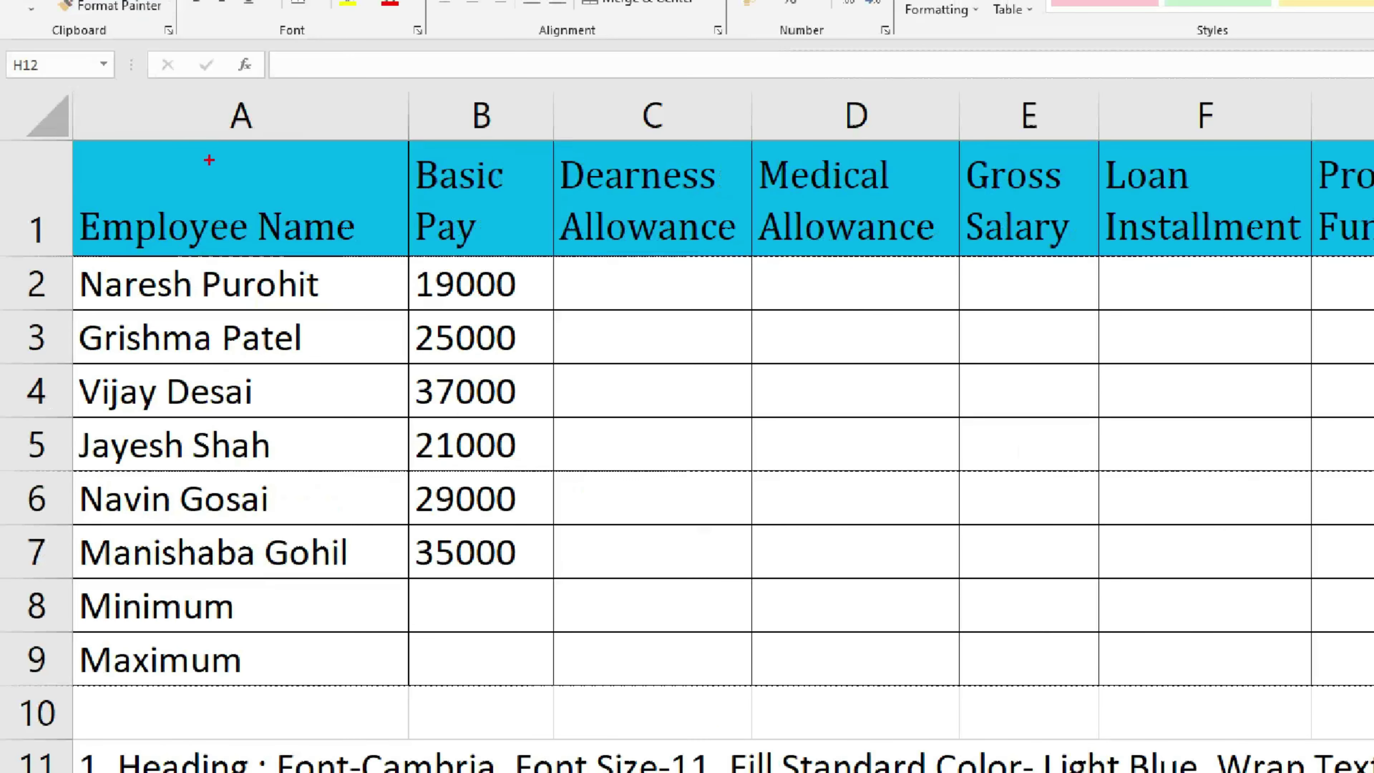
mouse_move(209, 160)
left_mouse_down()
mouse_move(342, 349)
mouse_move(331, 496)
left_mouse_up()
mouse_move(403, 171)
left_mouse_down()
mouse_move(367, 221)
mouse_move(427, 129)
left_mouse_up()
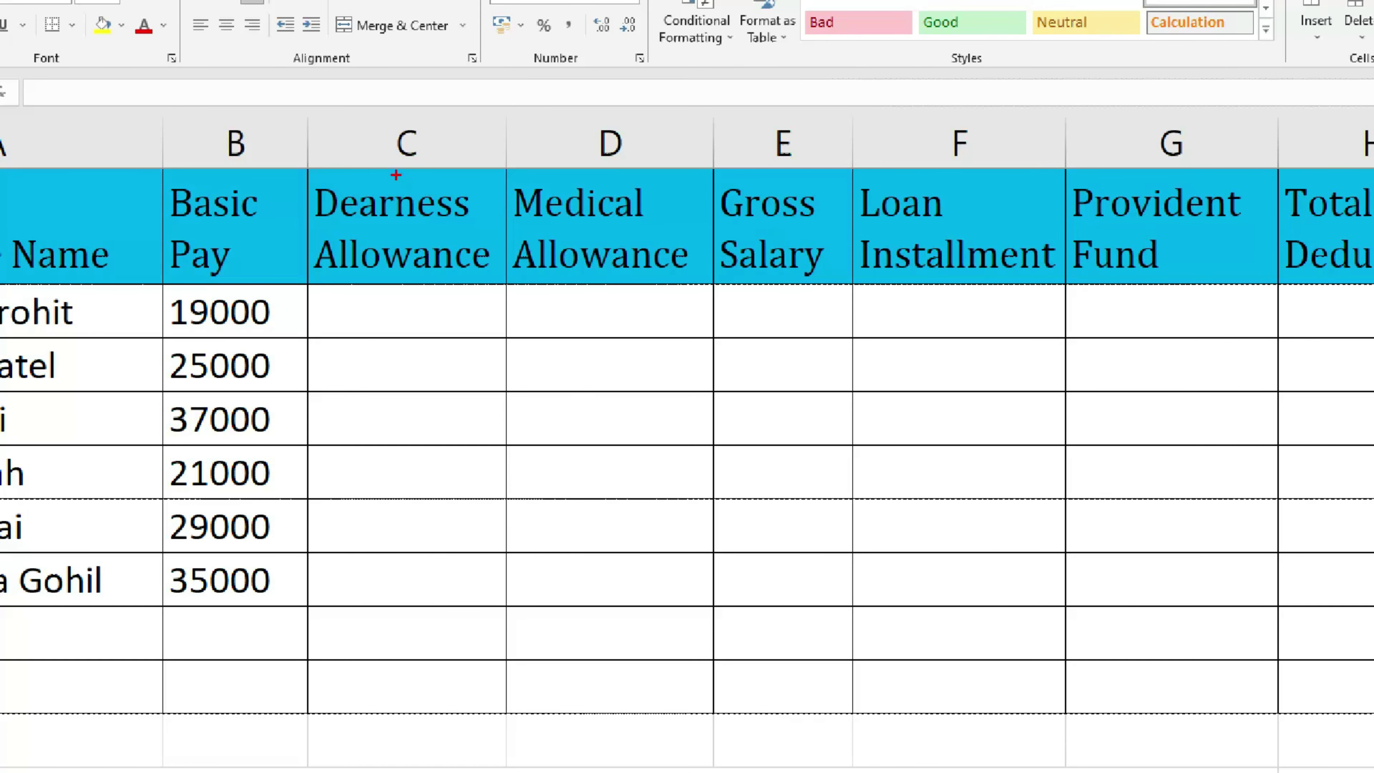
left_click_drag(396, 175, 376, 186)
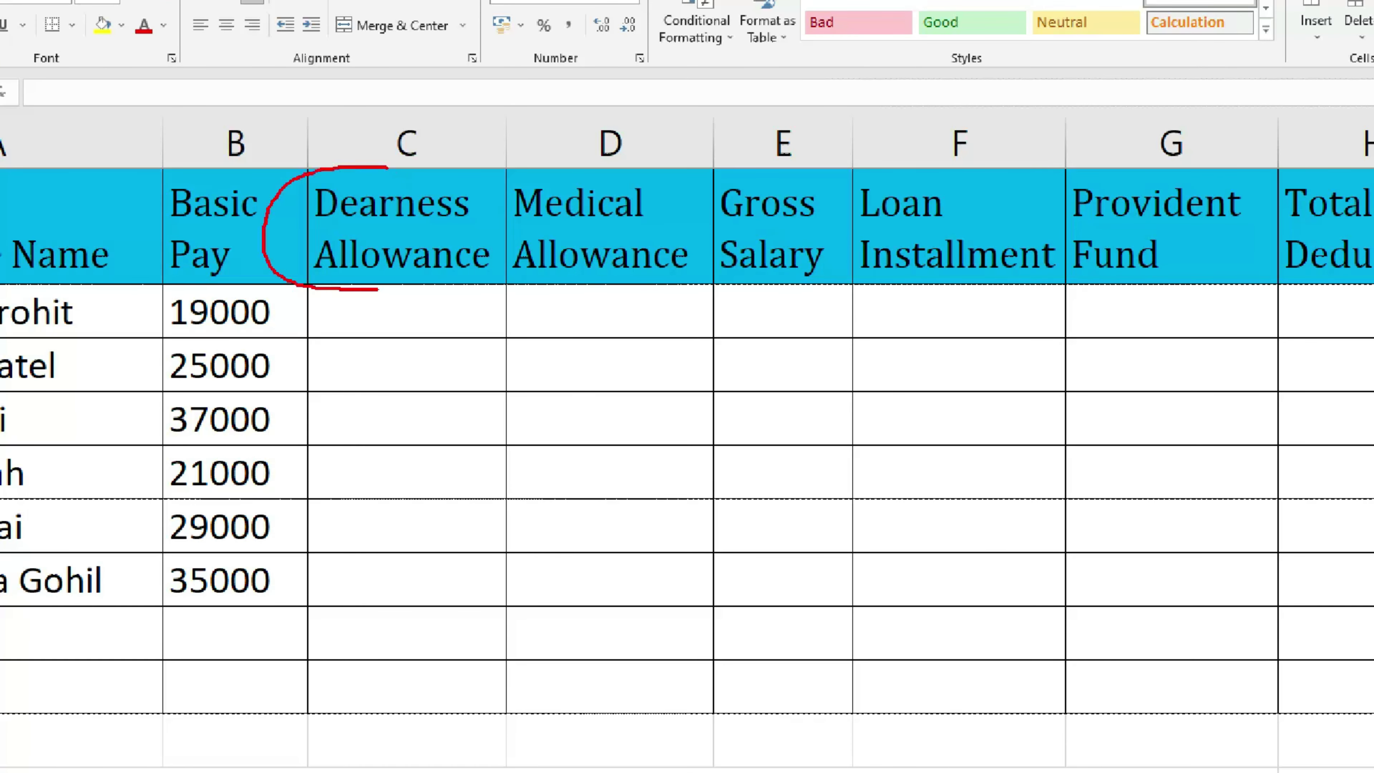
left_click_drag(582, 187, 601, 171)
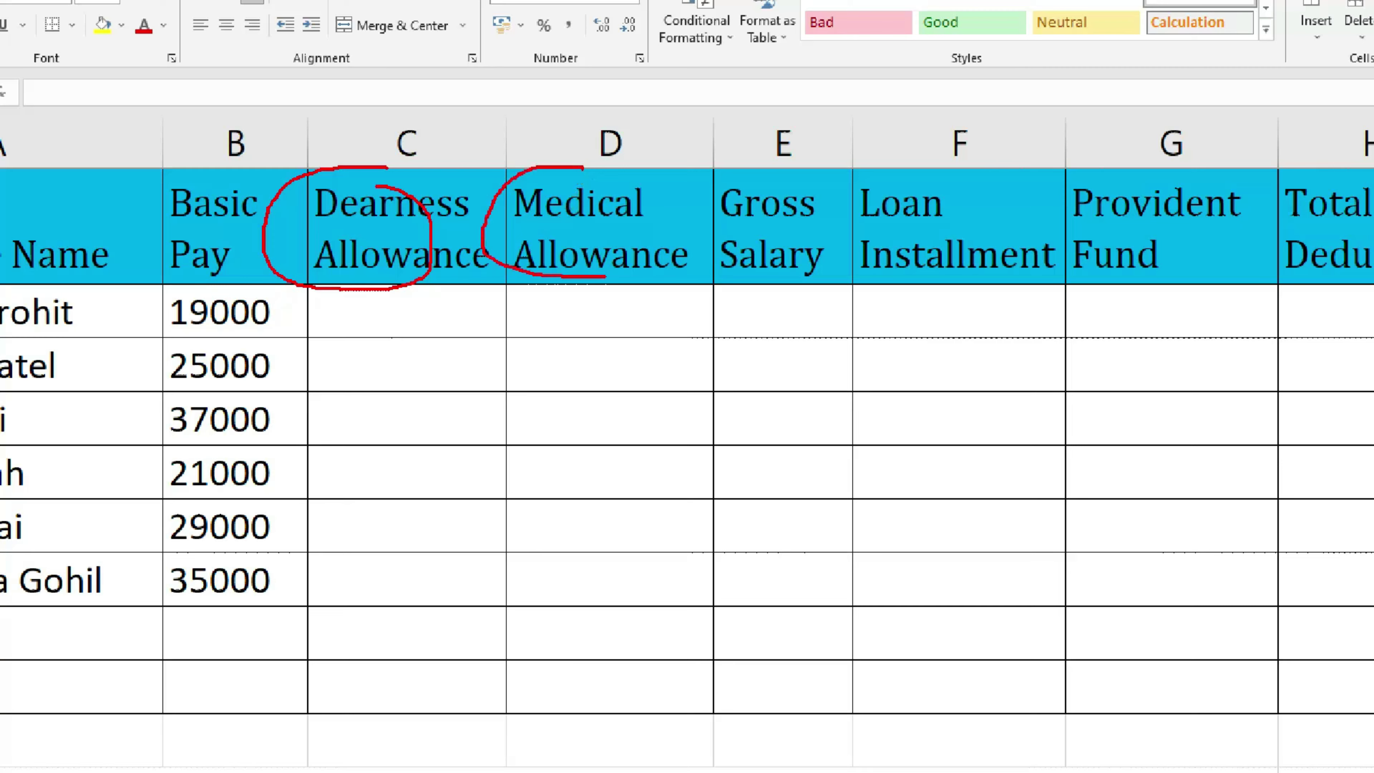
left_click_drag(760, 174, 777, 176)
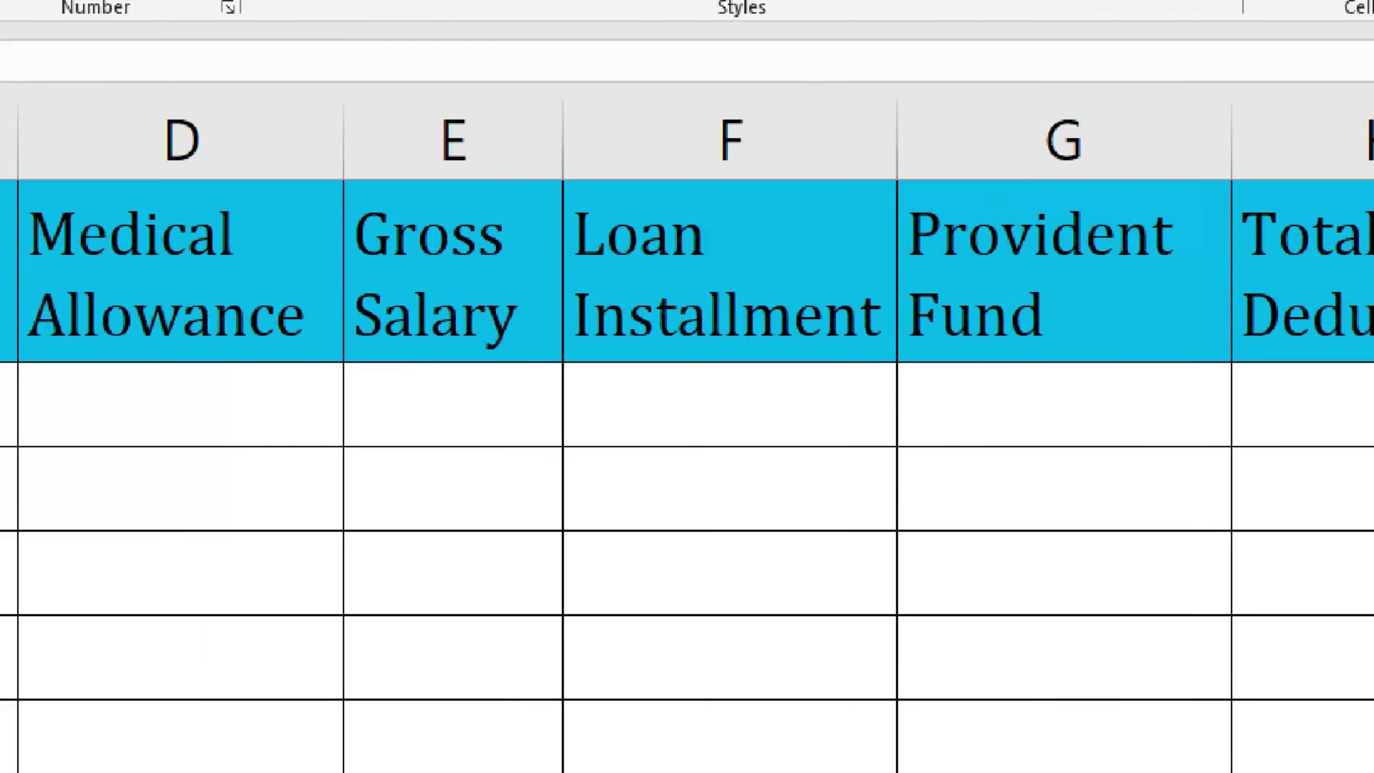
left_click_drag(914, 215, 939, 282)
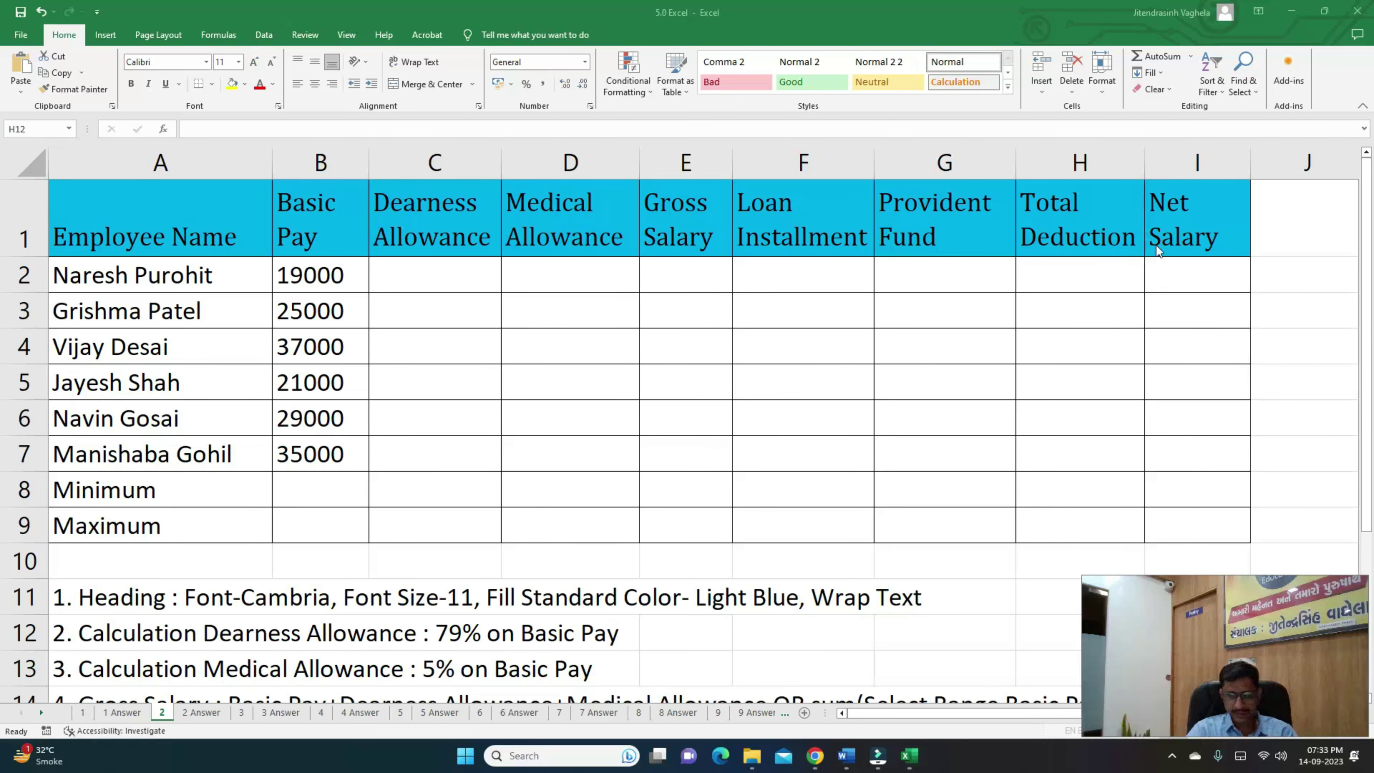
Mark the Basic Pay values and the Cambria, size 11, Light Blue fill header requirements.
left_click(442, 269)
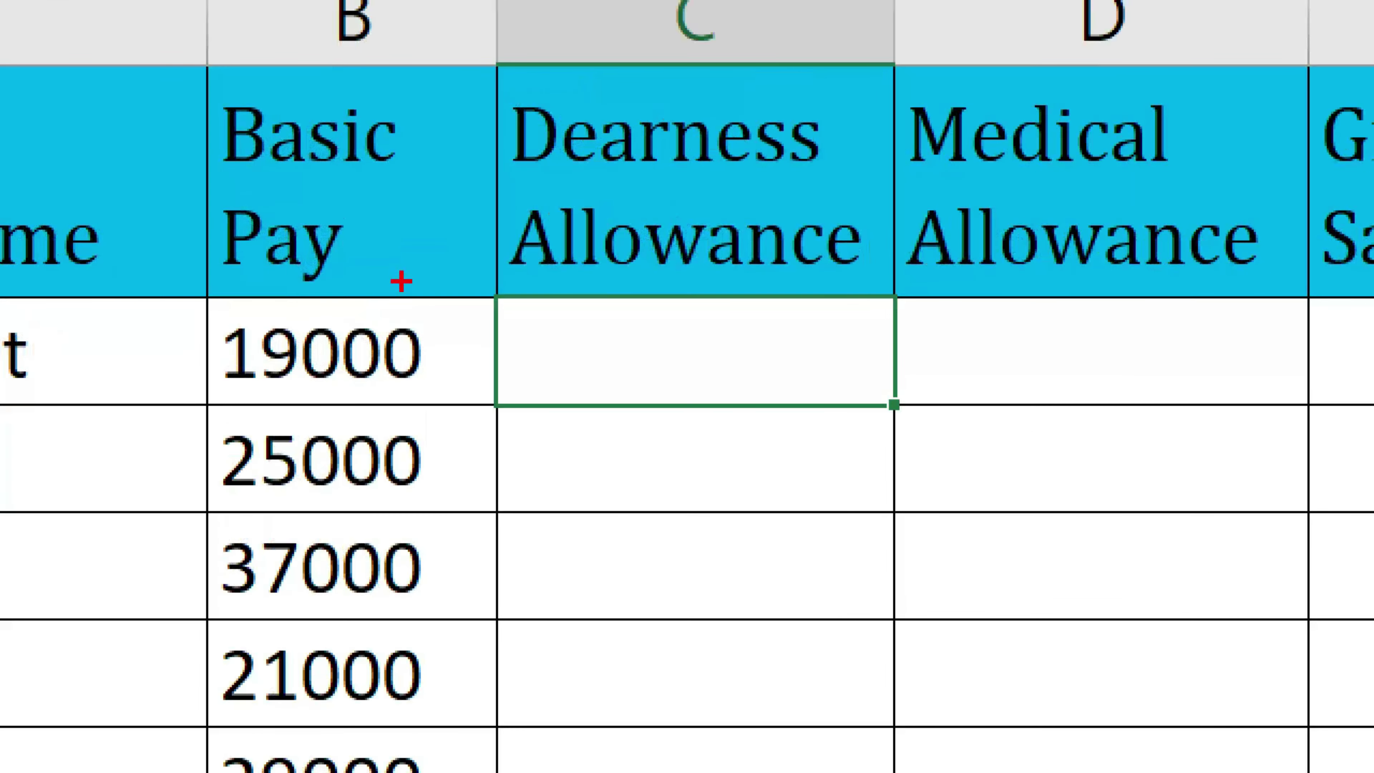
left_click_drag(337, 251, 353, 410)
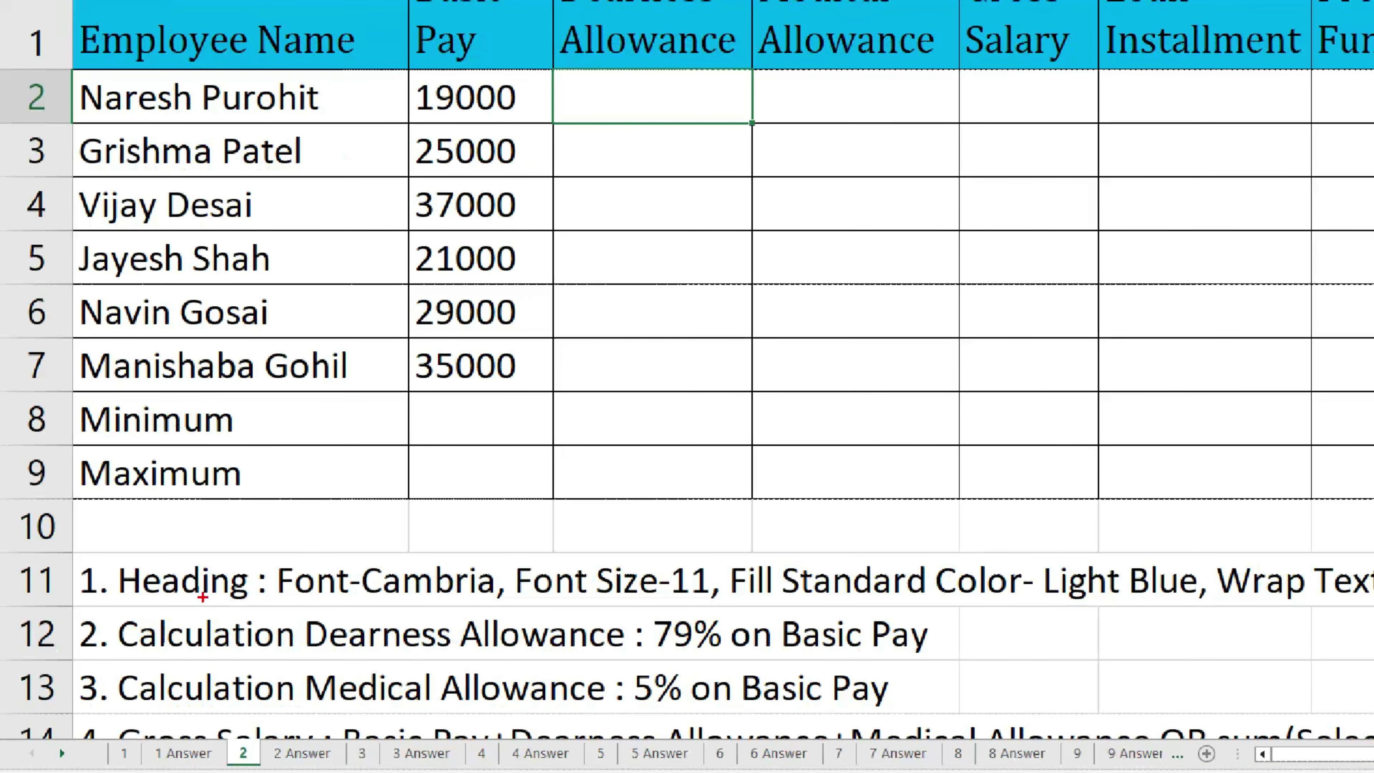
left_click_drag(278, 606, 438, 605)
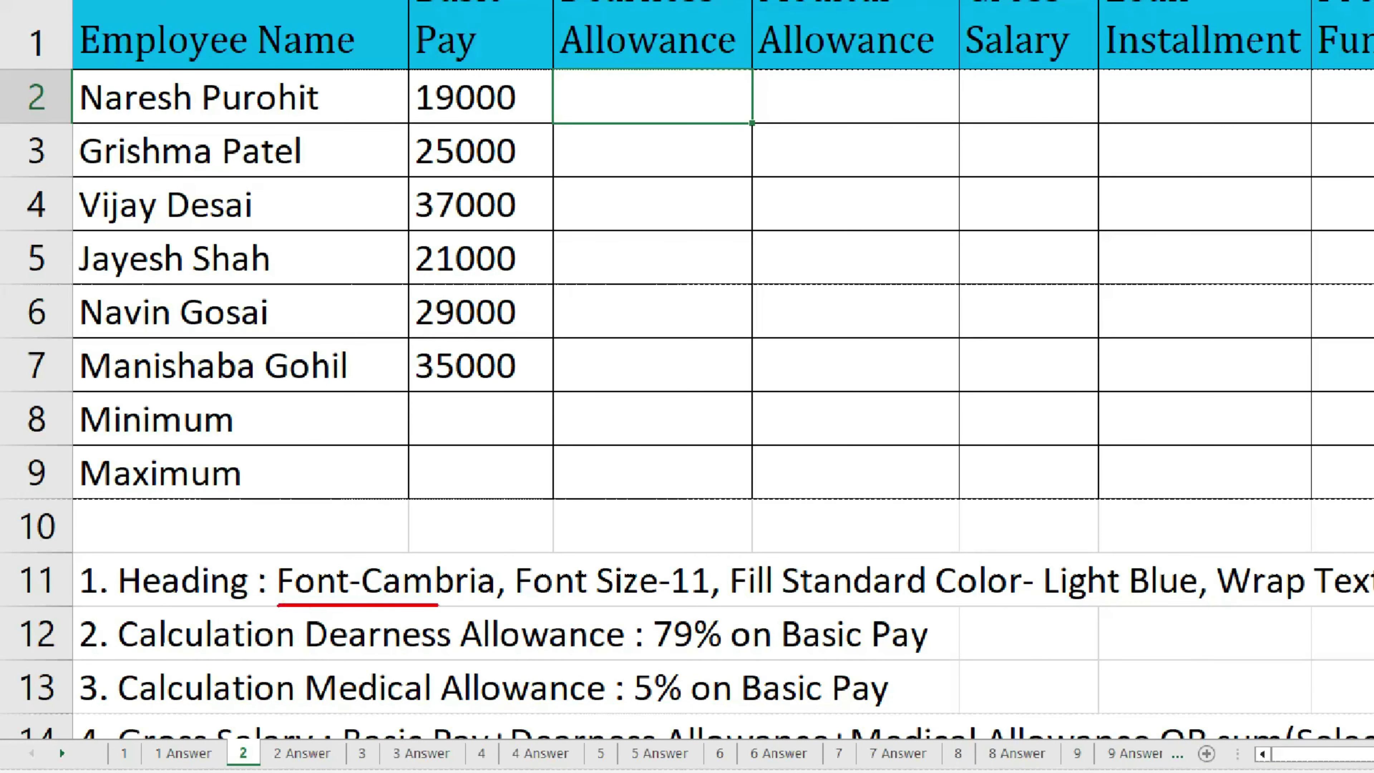
left_click_drag(547, 601, 674, 601)
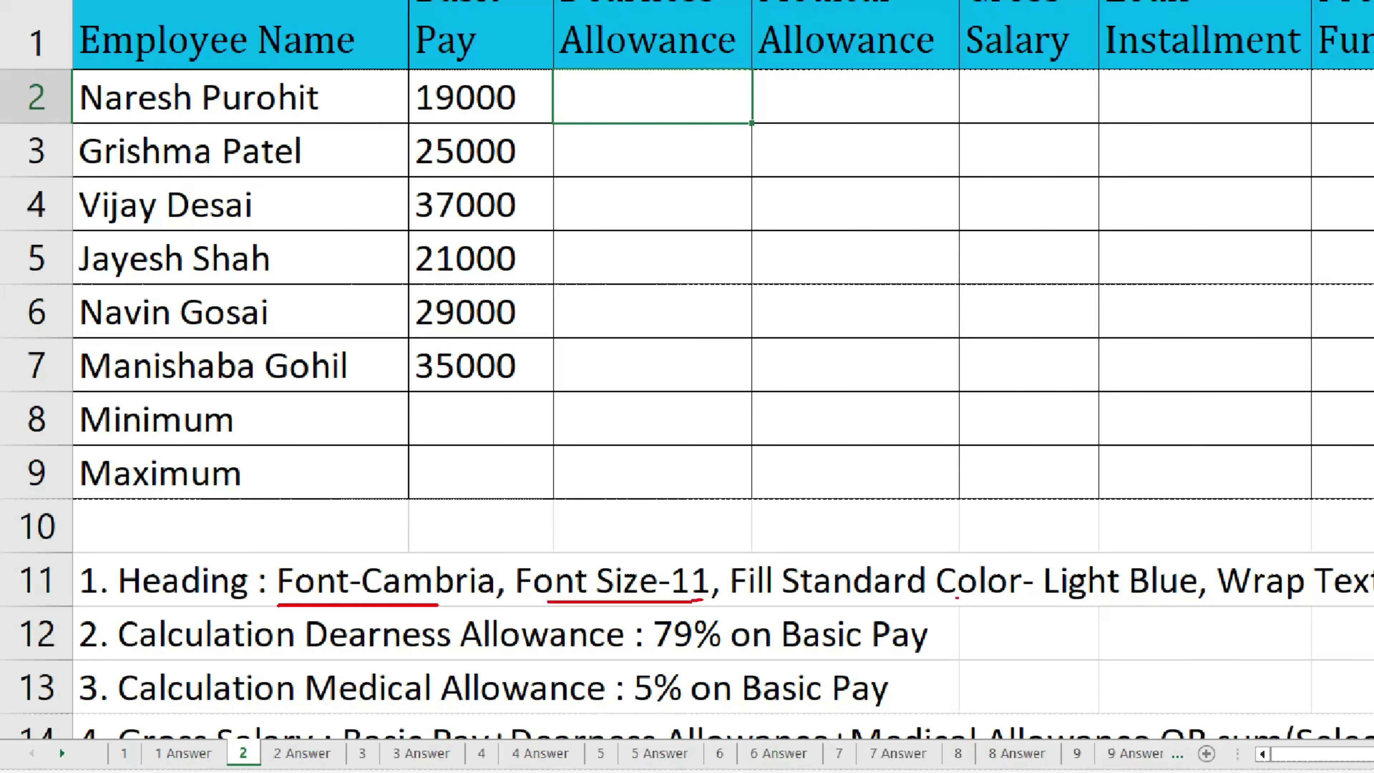
left_click_drag(870, 602, 1149, 596)
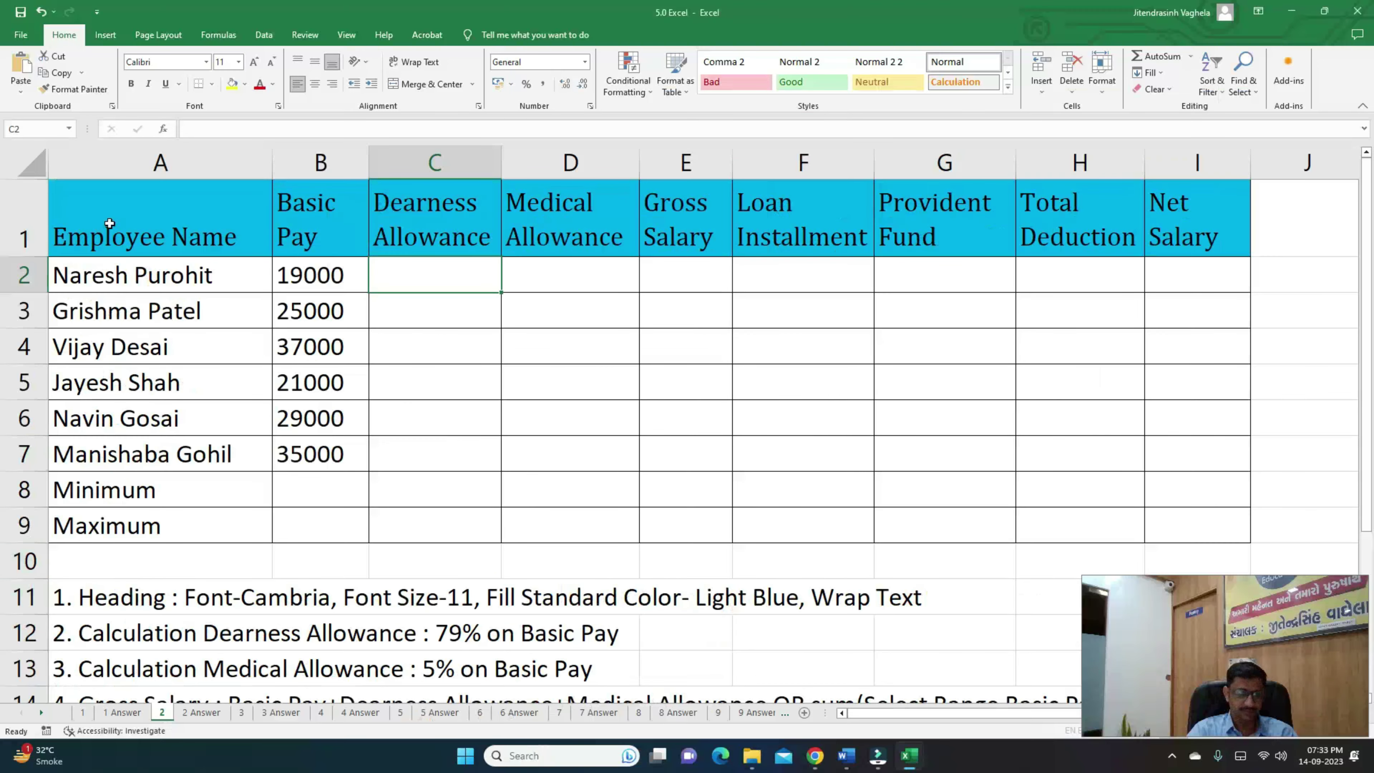
Review the header row's Cambria size 11 font and the available fill colours.
left_click_drag(105, 220, 1188, 218)
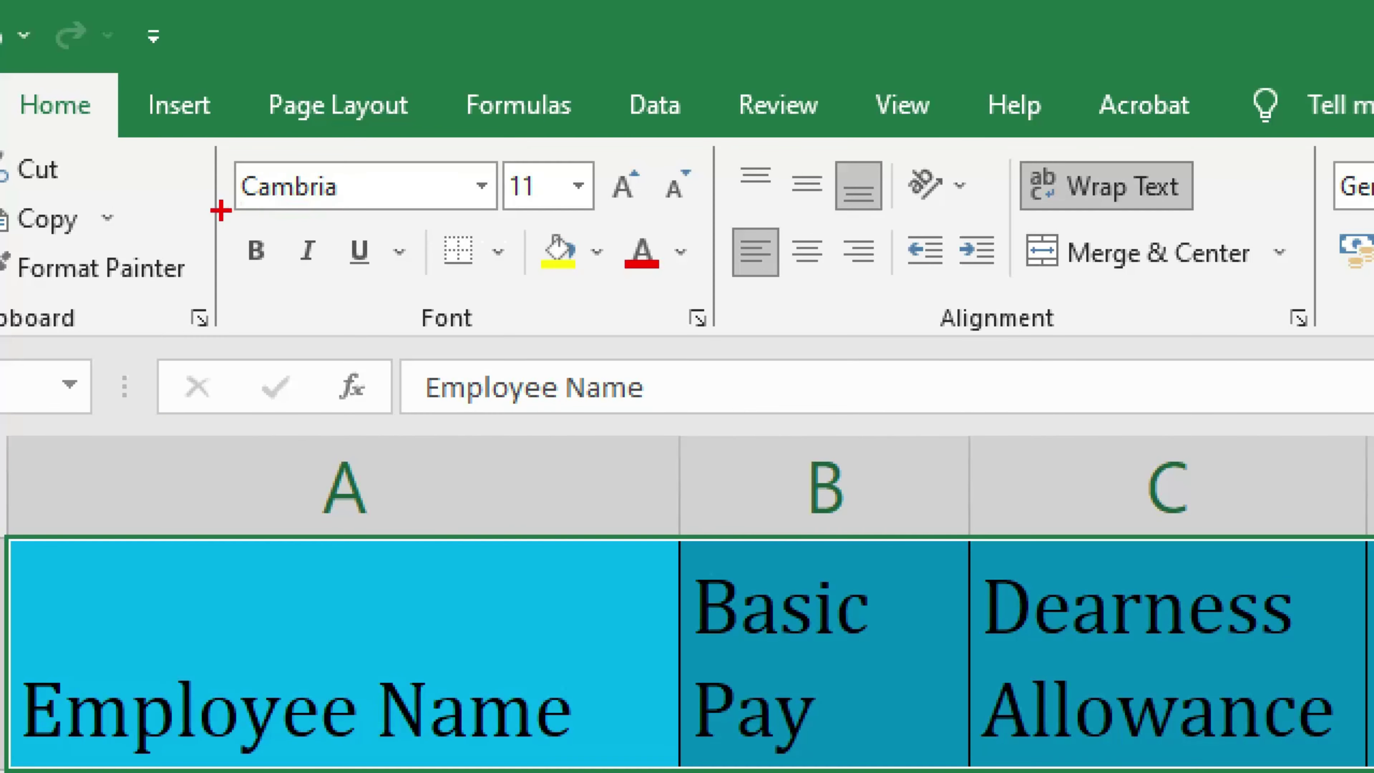
left_click_drag(221, 210, 271, 206)
left_click_drag(478, 204, 541, 204)
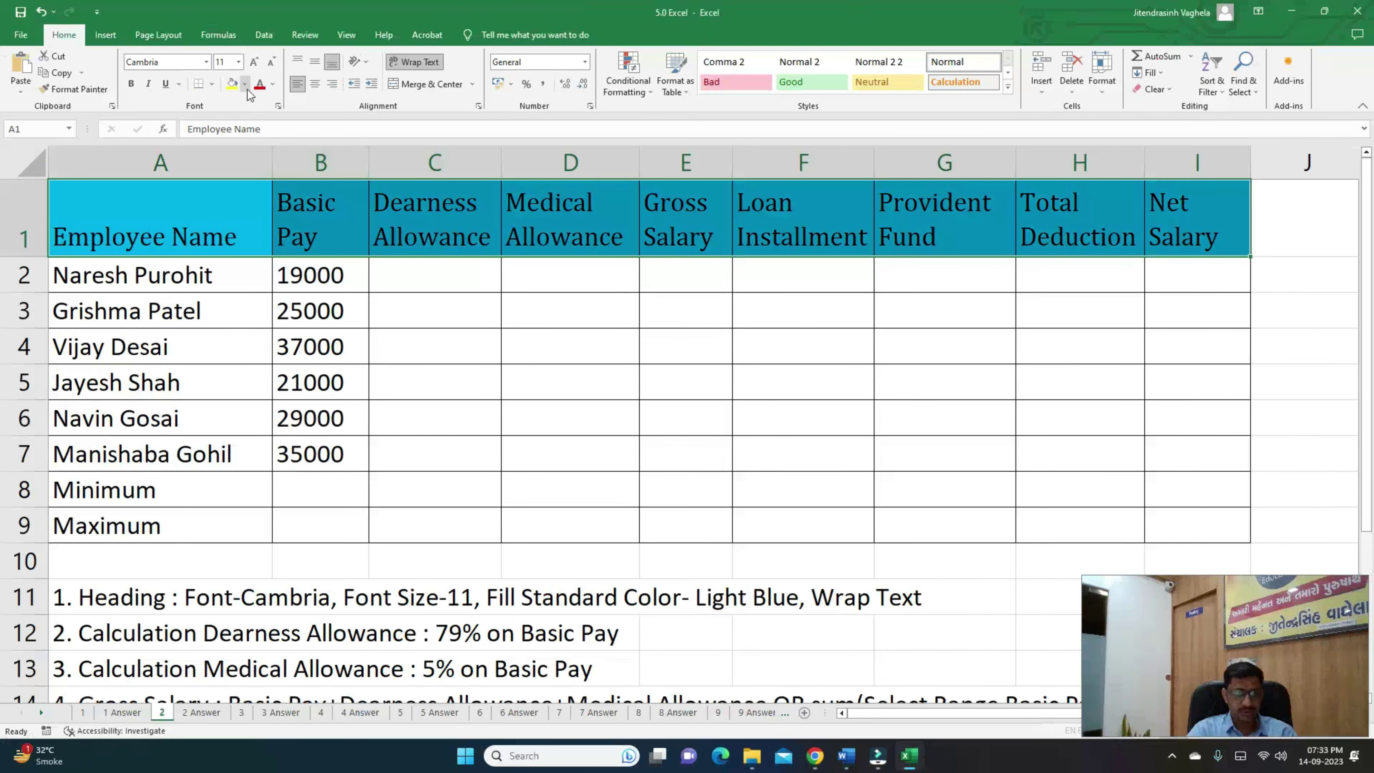
left_click(246, 84)
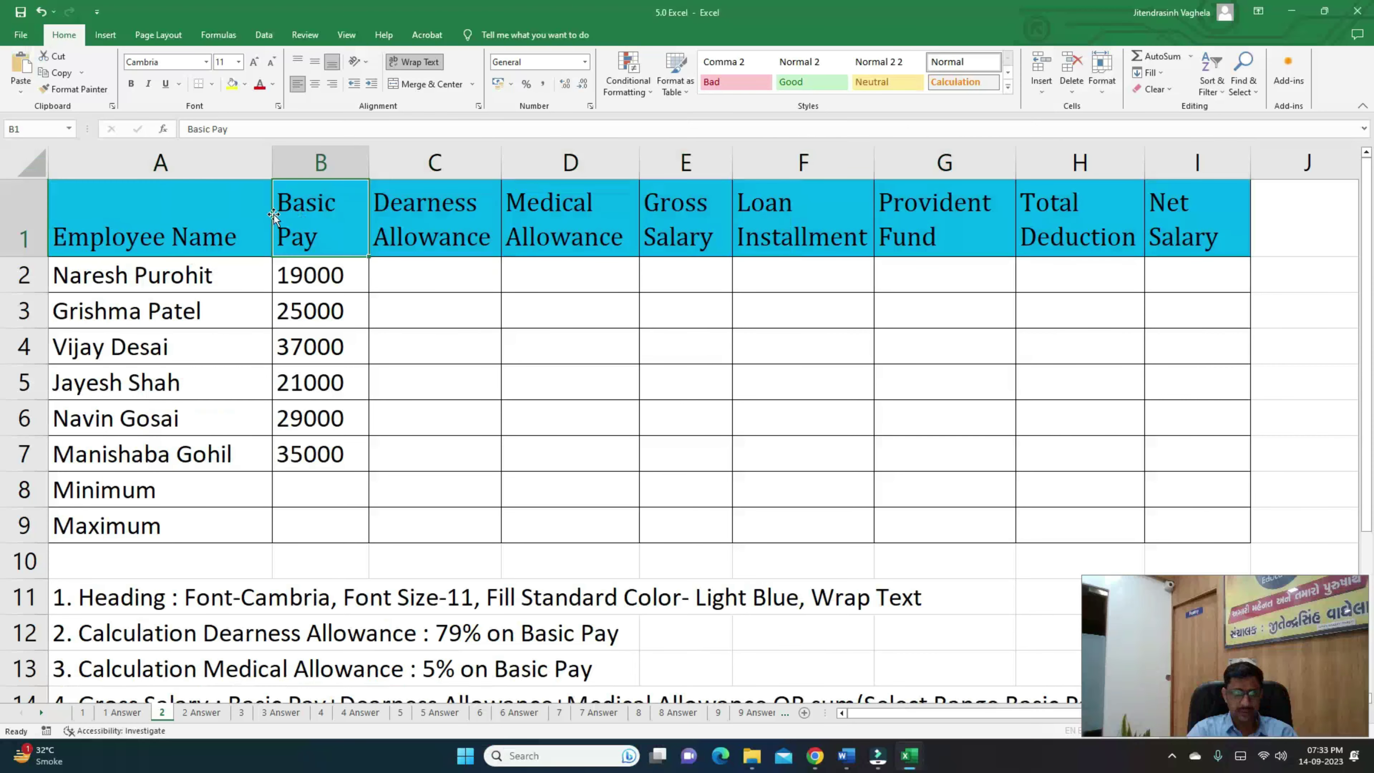
Toggle header text wrapping off and back on, noting the Alt+Enter manual line-break tip.
left_click_drag(265, 216, 1190, 217)
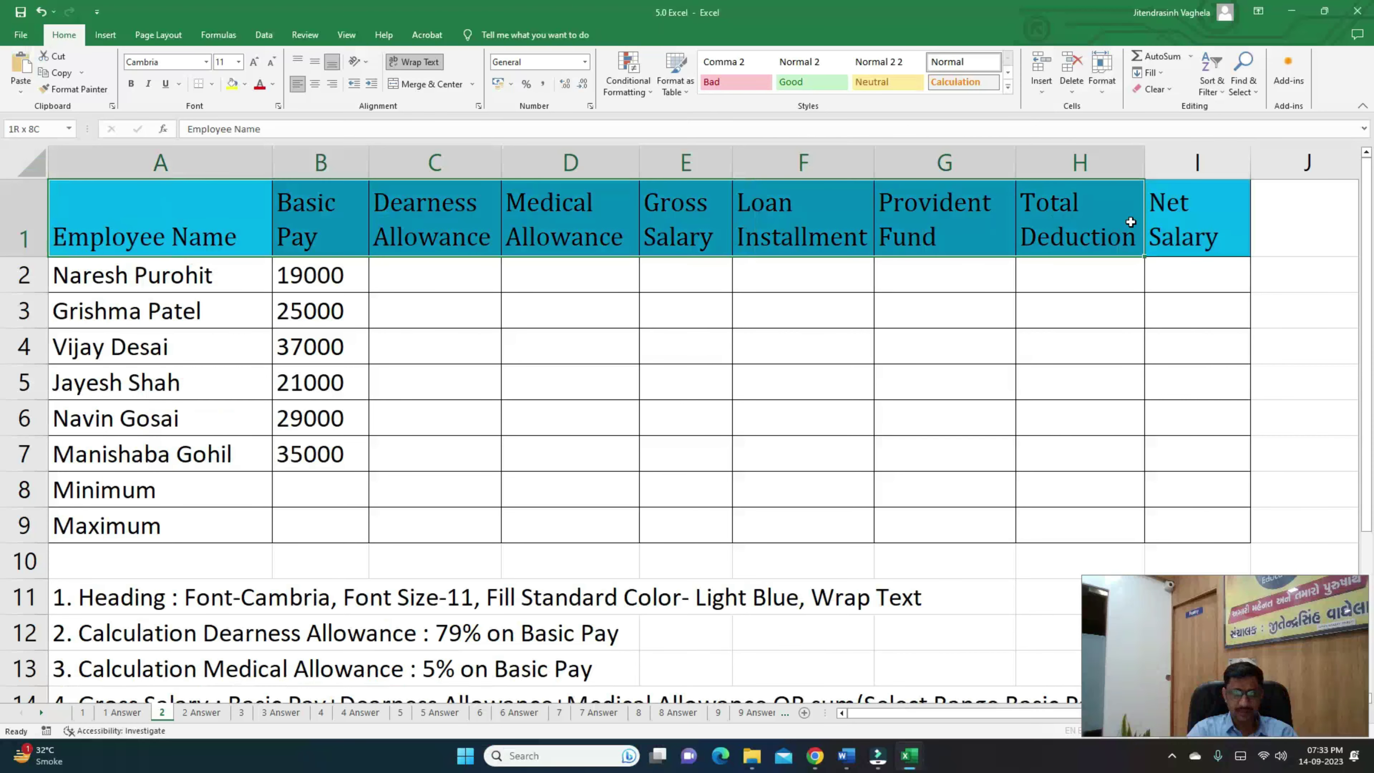
left_click(431, 61)
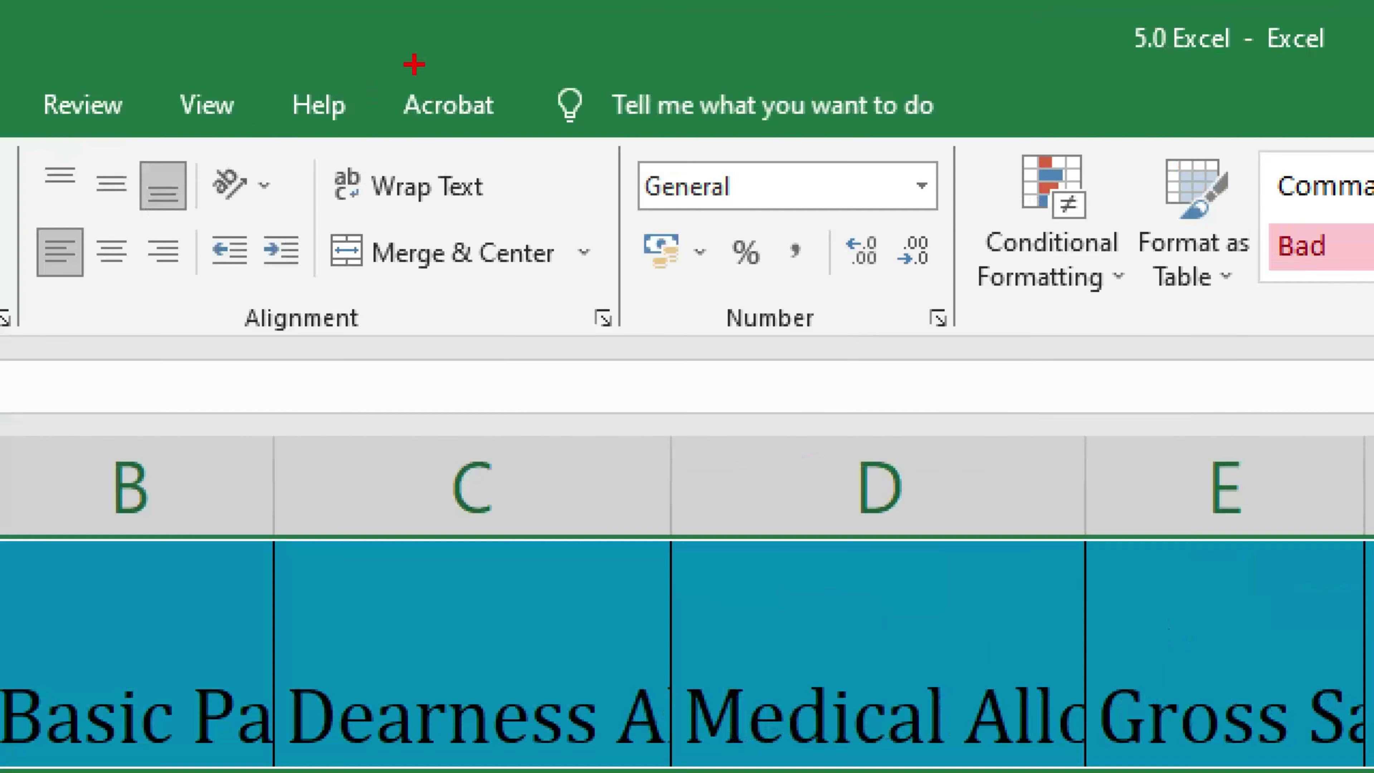
left_click_drag(435, 162, 432, 151)
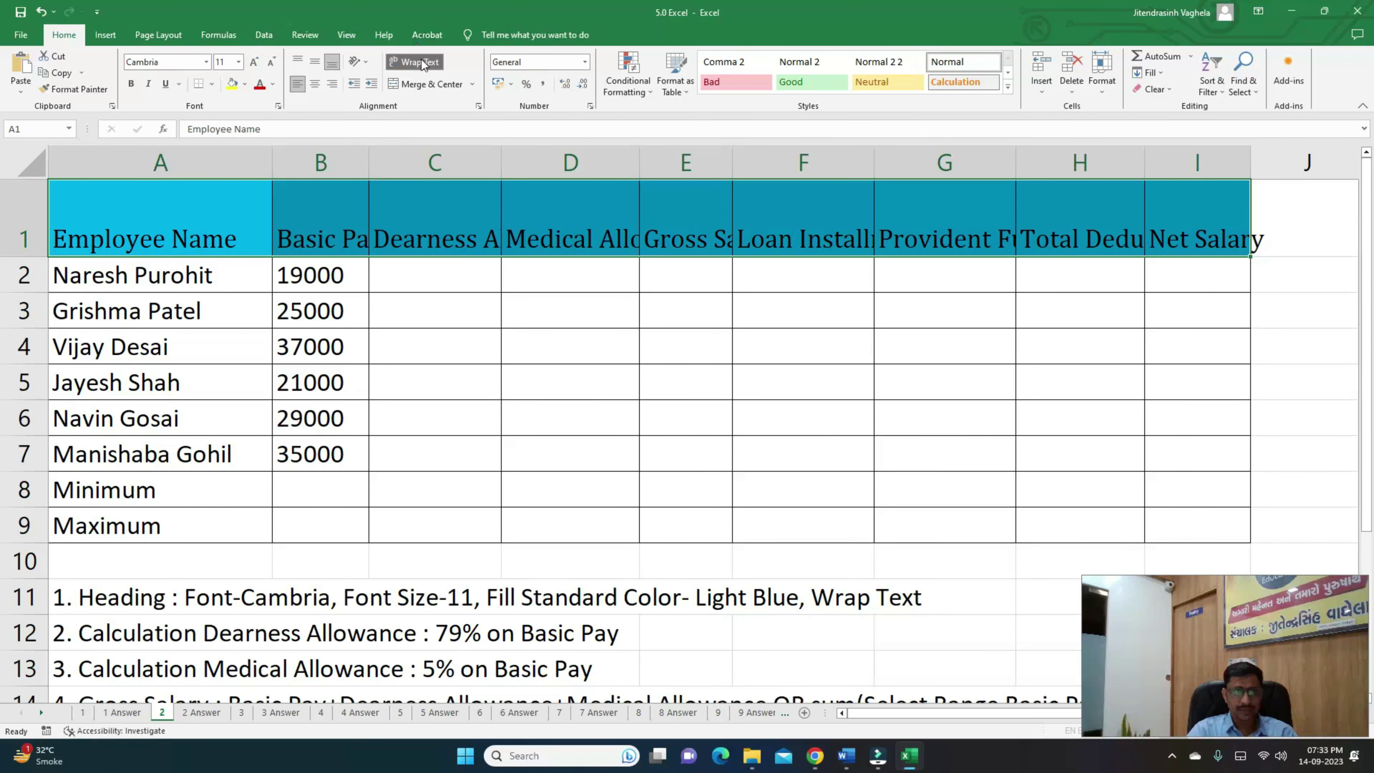
left_click(433, 61)
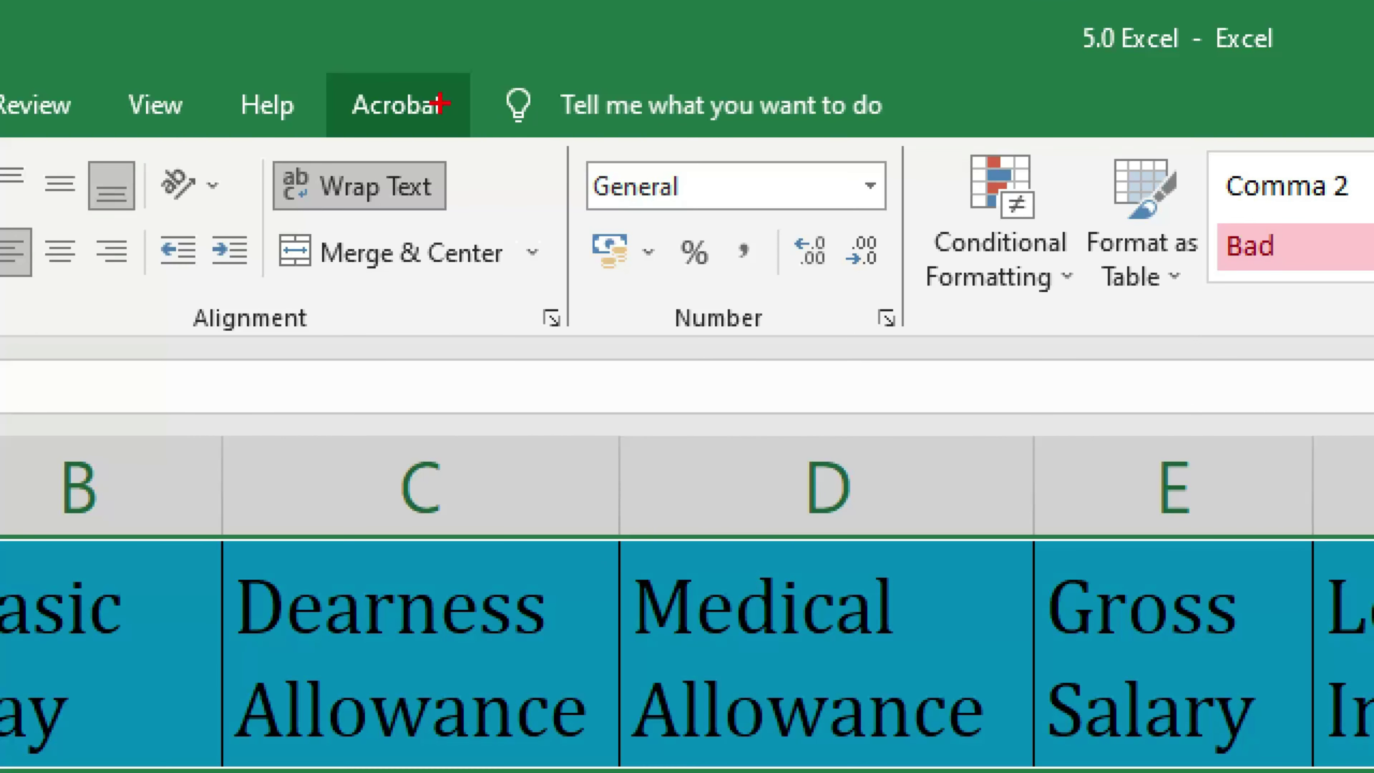
type("tA")
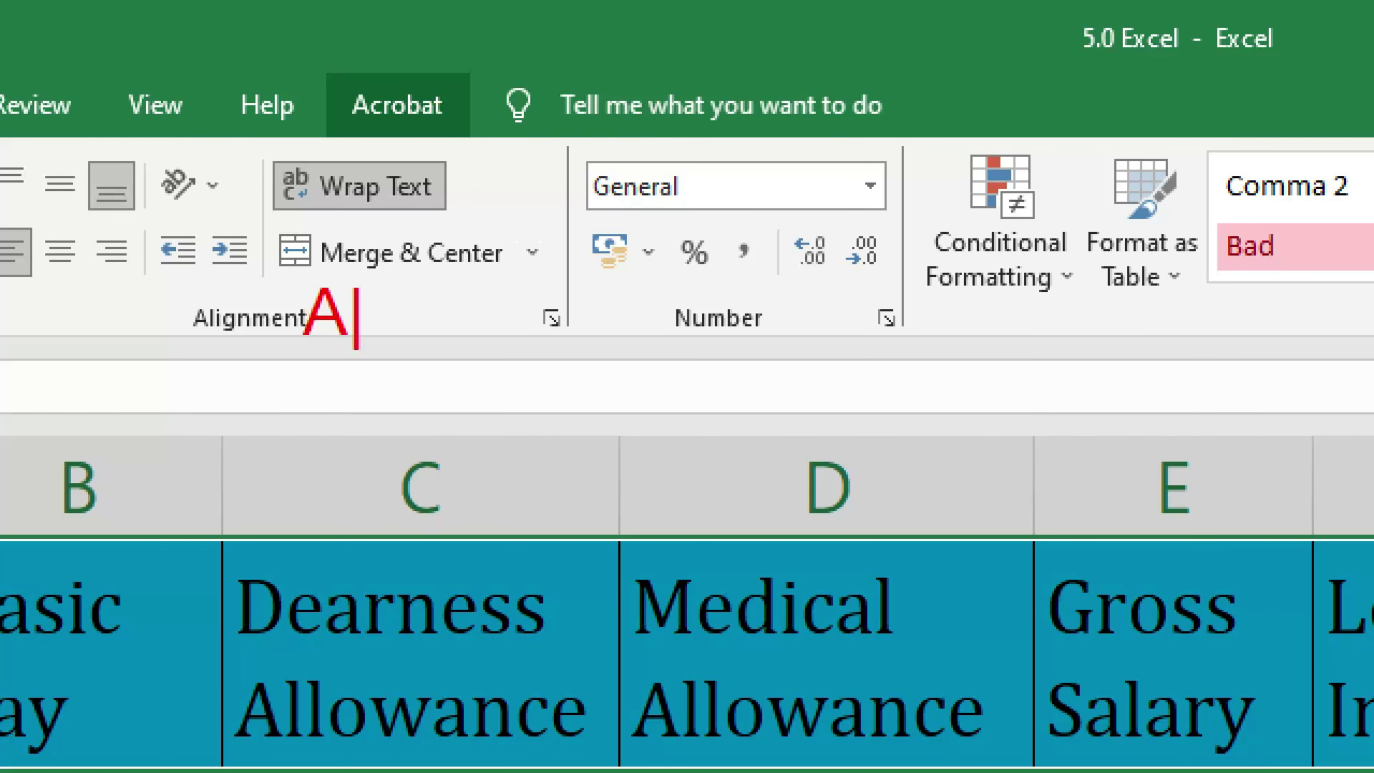
type("lt+")
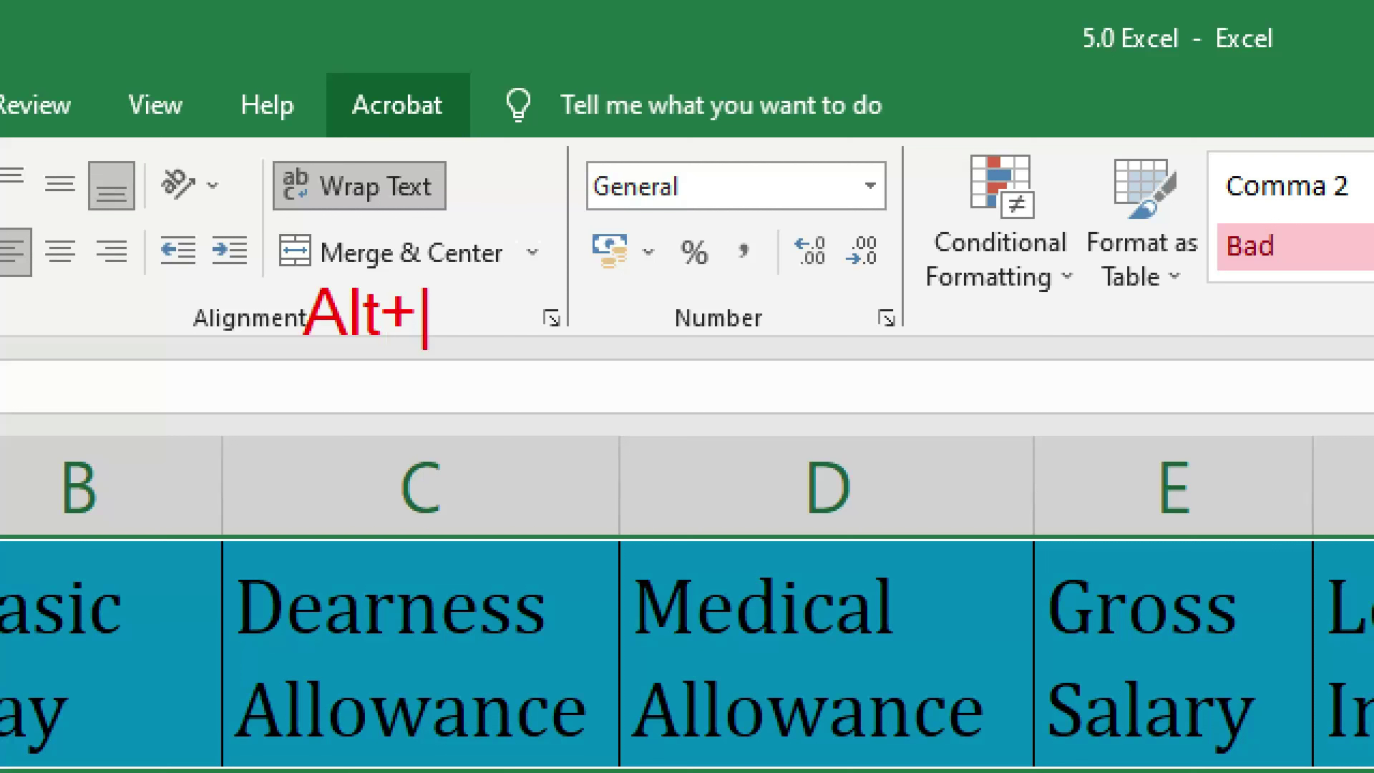
type("Enter")
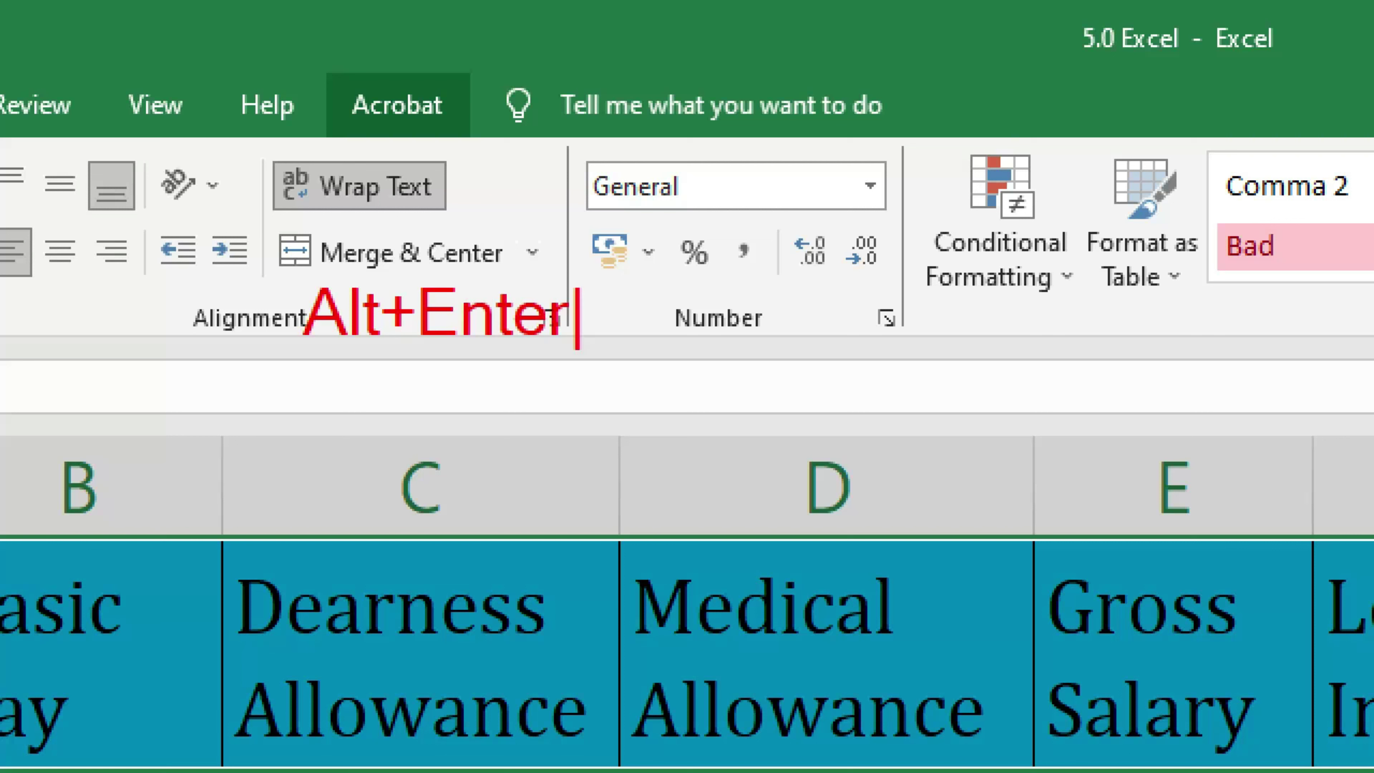
key("Escape")
Show where manual line breaks split the allowance headings and recheck wrapping on B1:I1.
left_click_drag(557, 583, 556, 629)
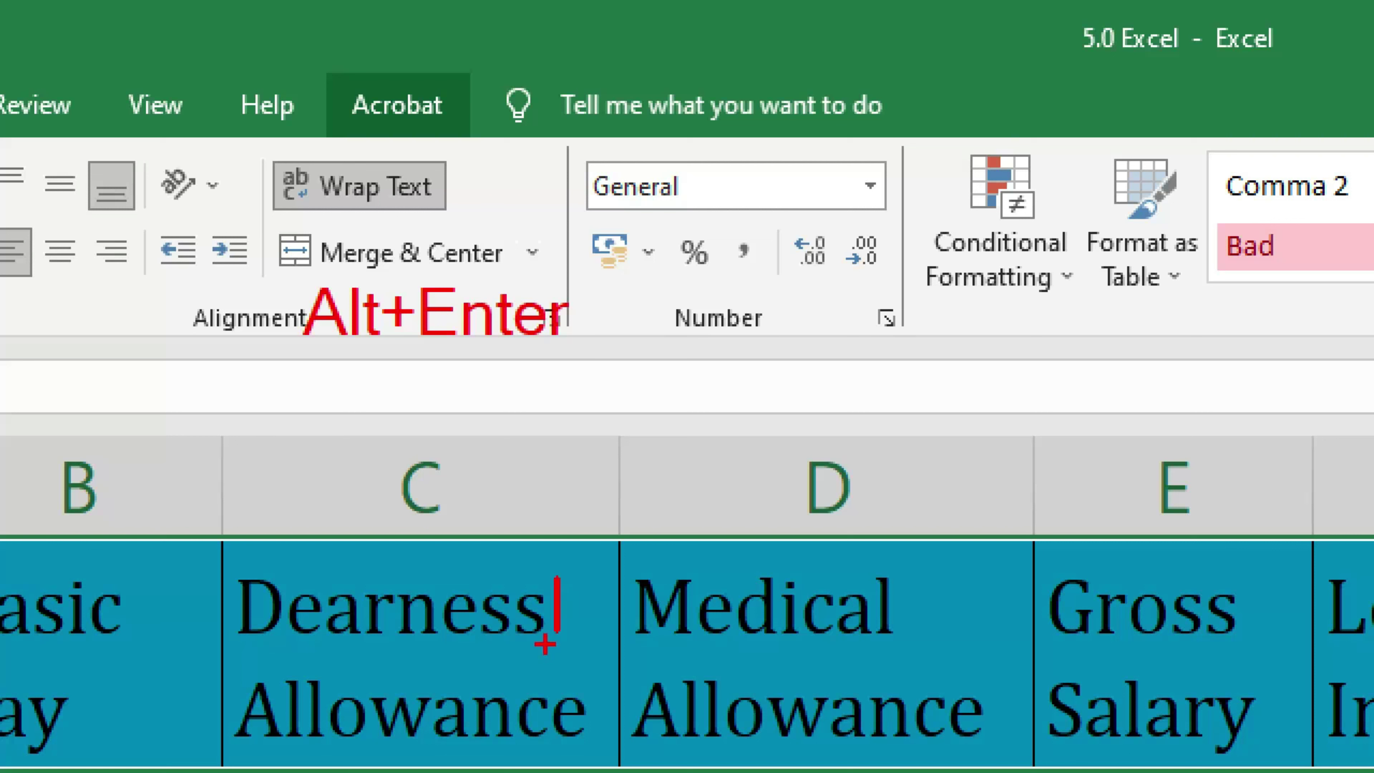
left_click_drag(236, 766, 588, 766)
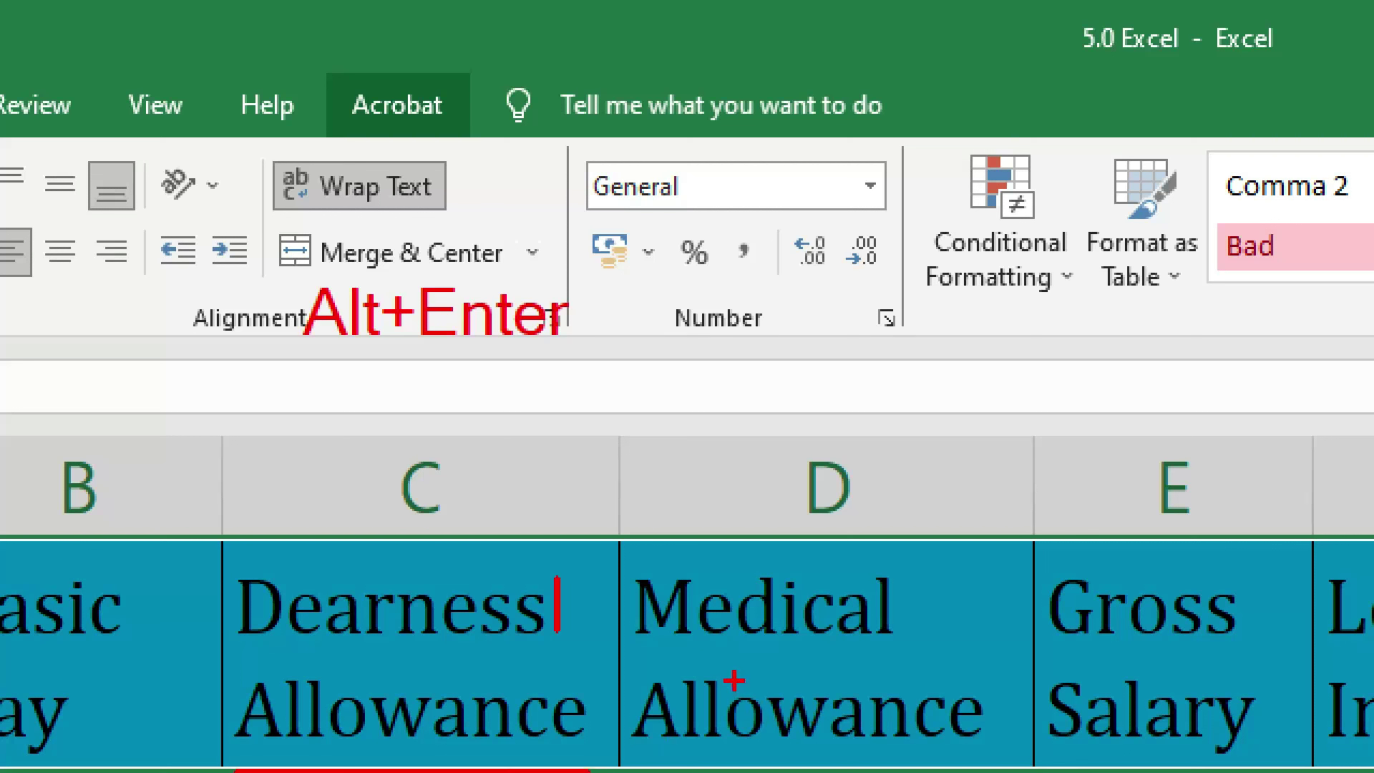
left_click_drag(653, 649, 831, 649)
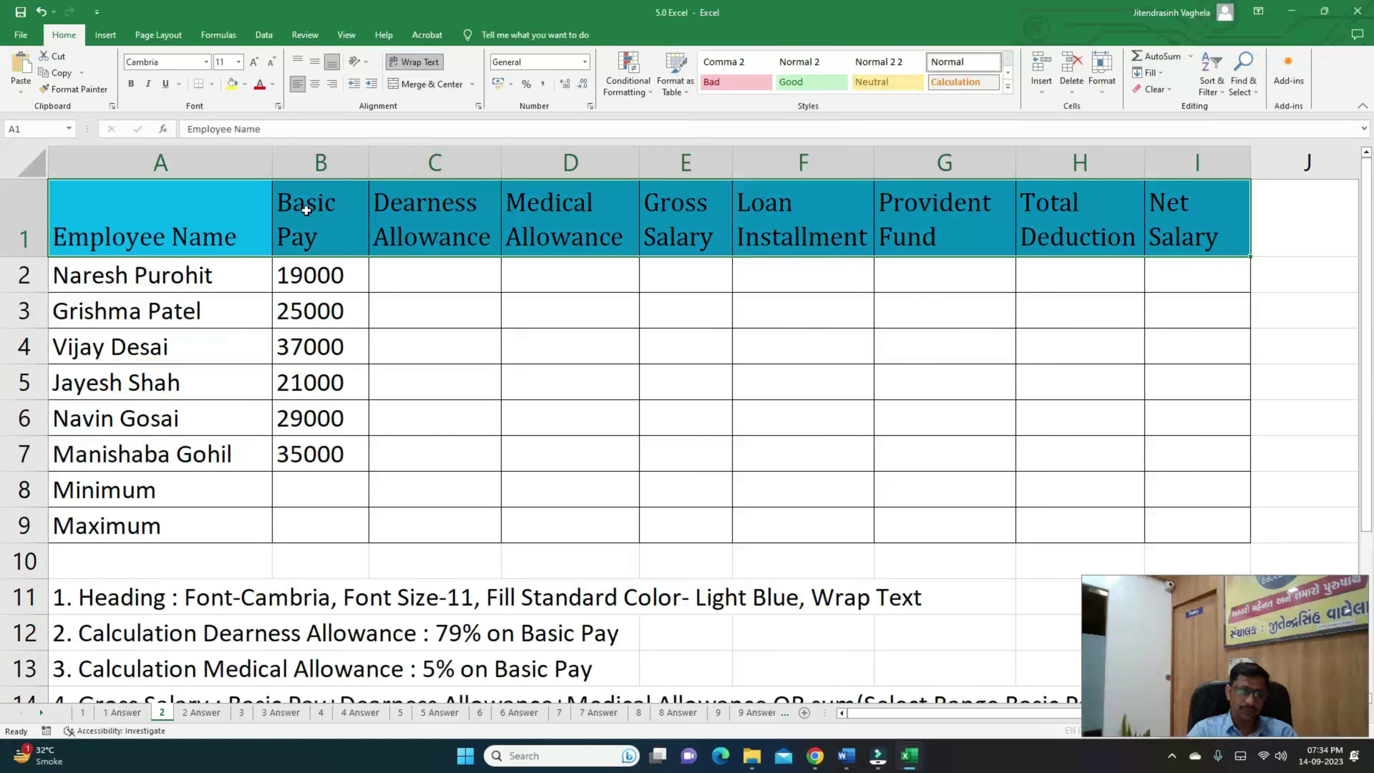
left_click(155, 212)
left_click_drag(322, 216, 1193, 196)
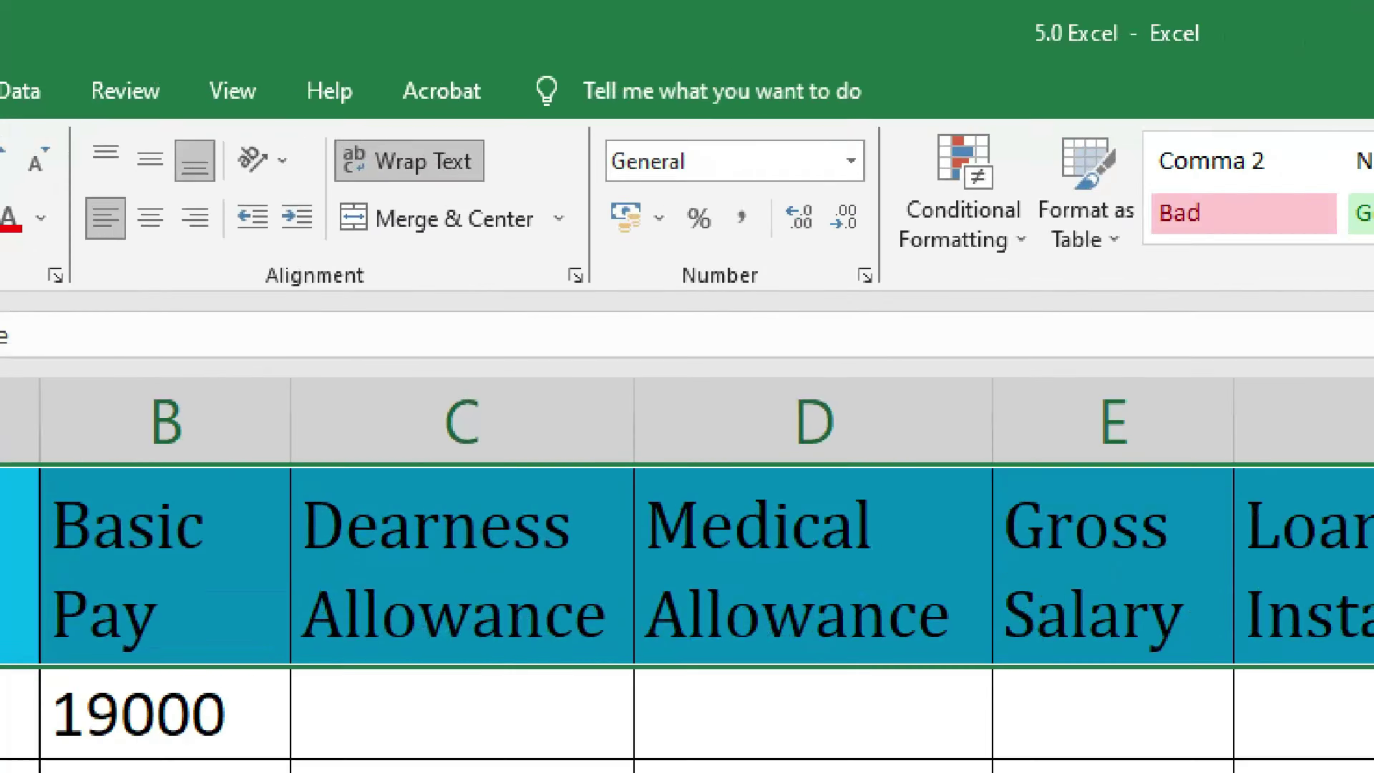
mouse_move(430, 123)
left_mouse_down()
mouse_move(307, 140)
mouse_move(568, 138)
left_mouse_up()
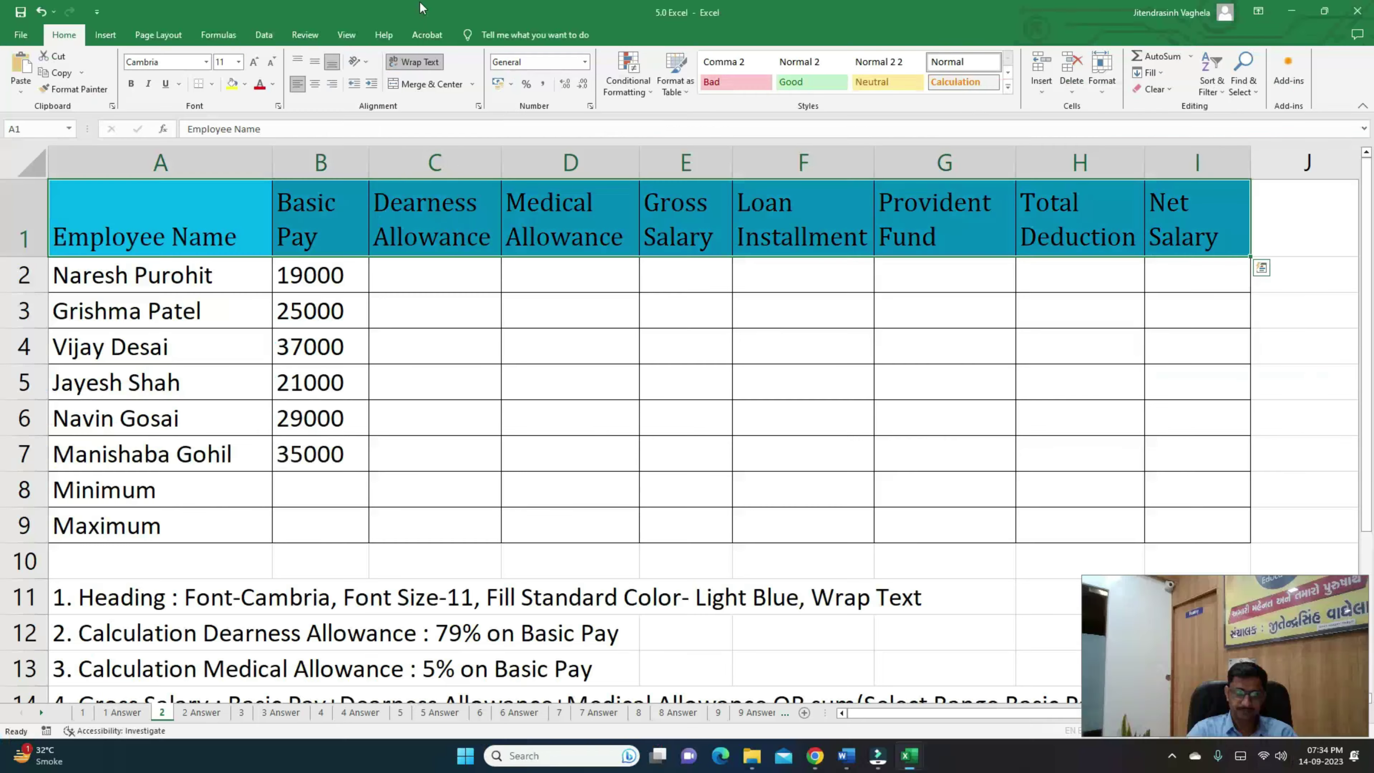
Highlight the dearness rule: 79% of Basic Pay.
left_click(425, 270)
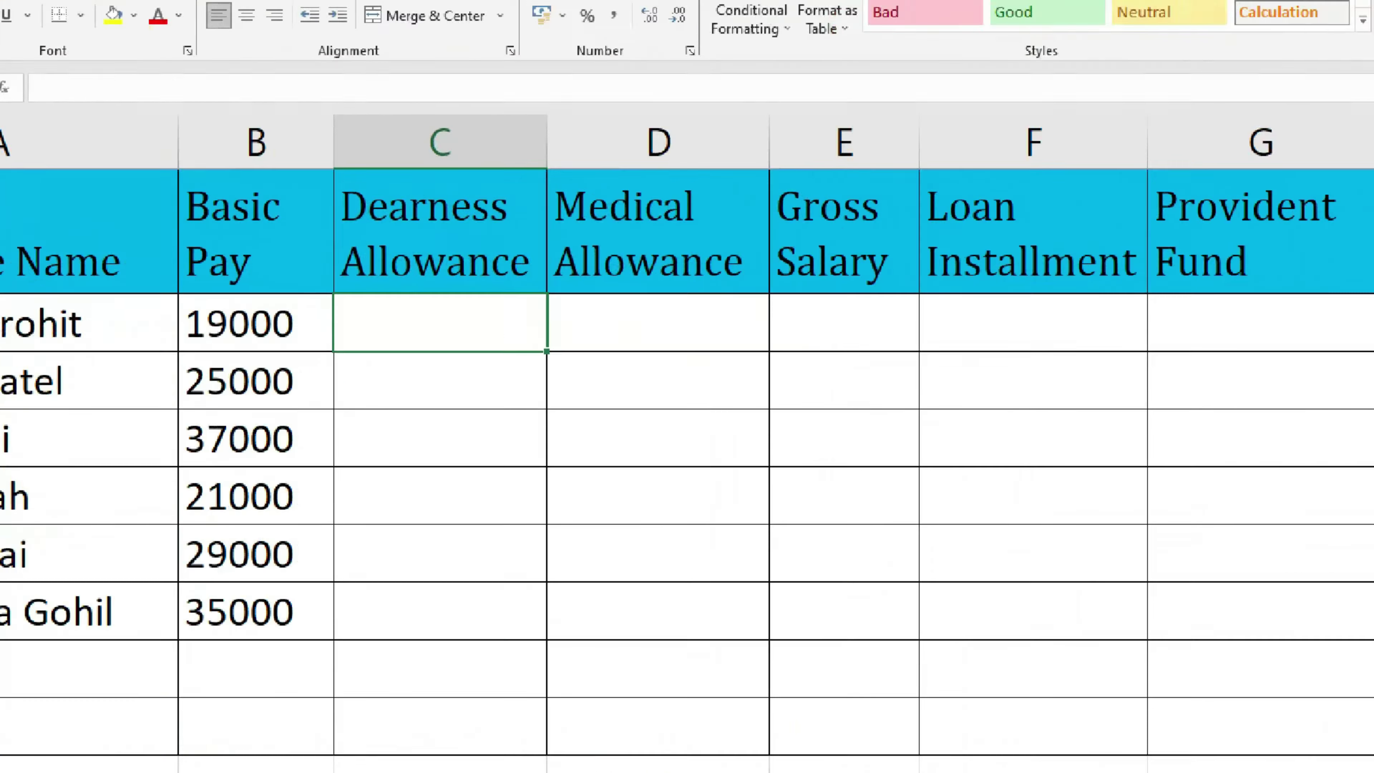
scroll(131, 542, "down", 1)
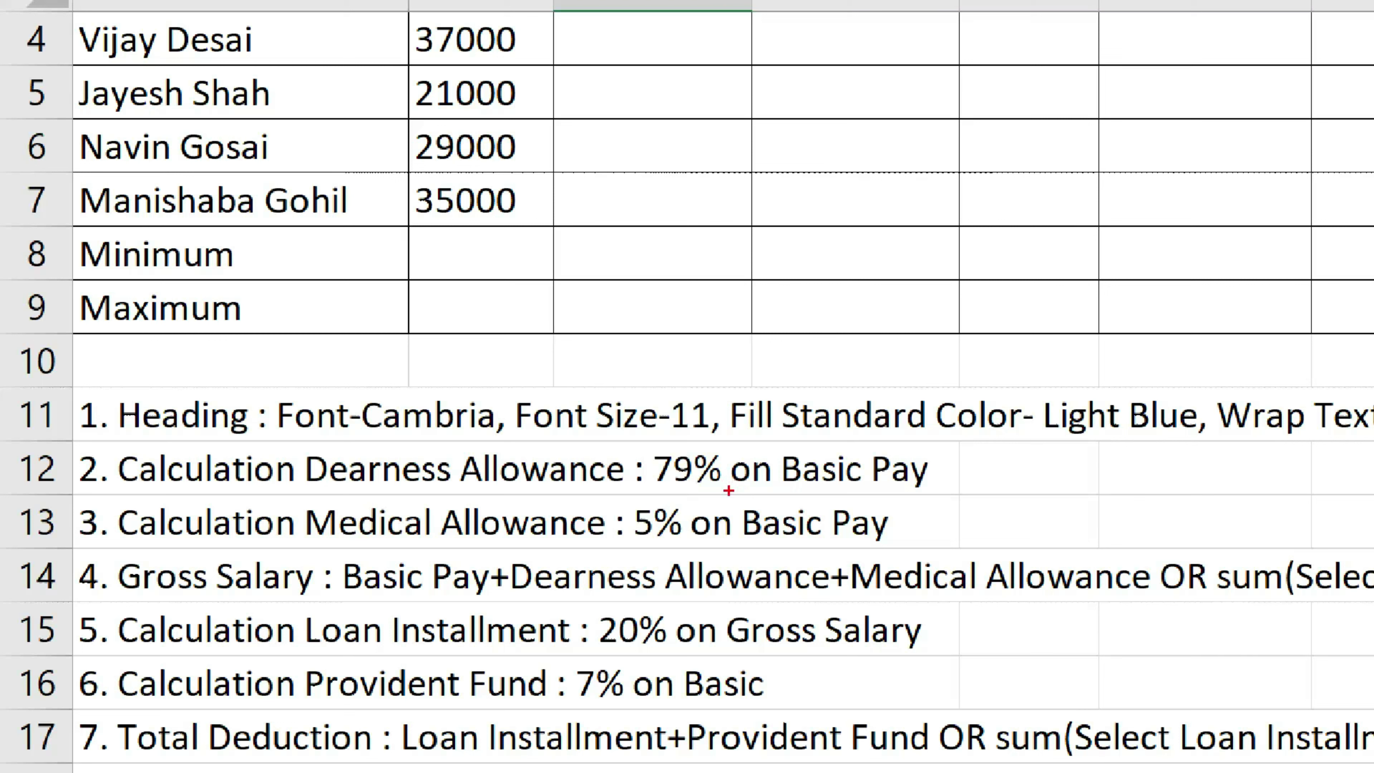
left_click_drag(788, 490, 945, 485)
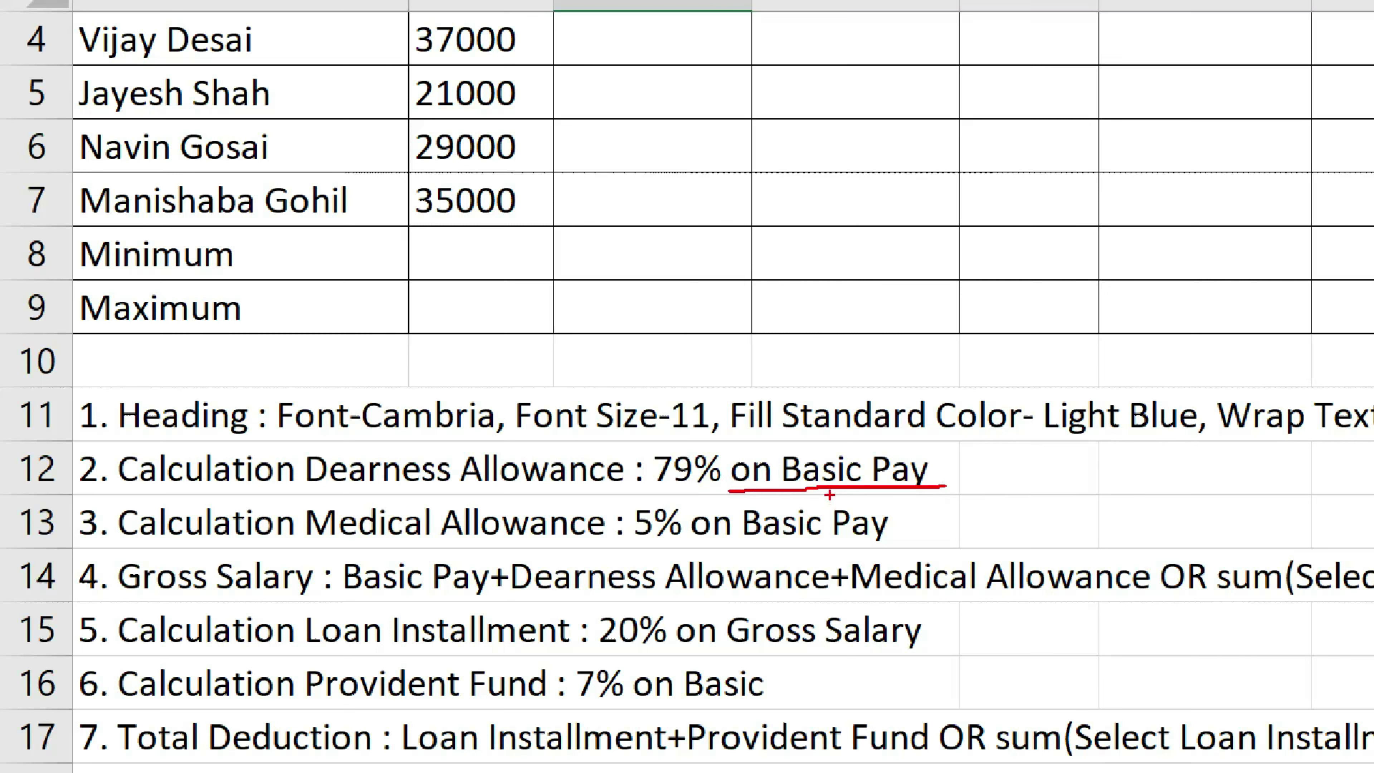
mouse_move(675, 426)
left_mouse_down()
mouse_move(647, 484)
mouse_move(720, 414)
left_mouse_up()
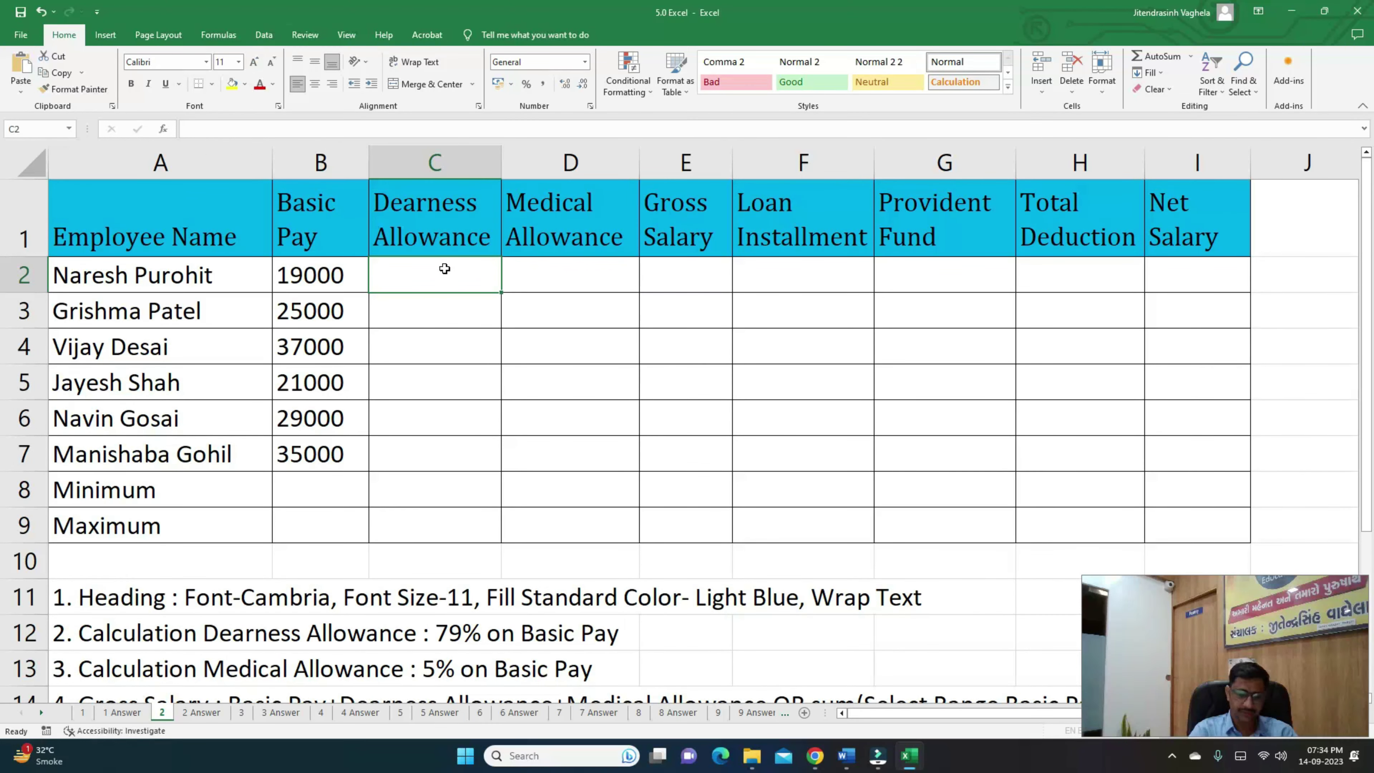
Enter =B2*79% in C2 and fill it down to C7, giving 15010 through 27650.
type("=")
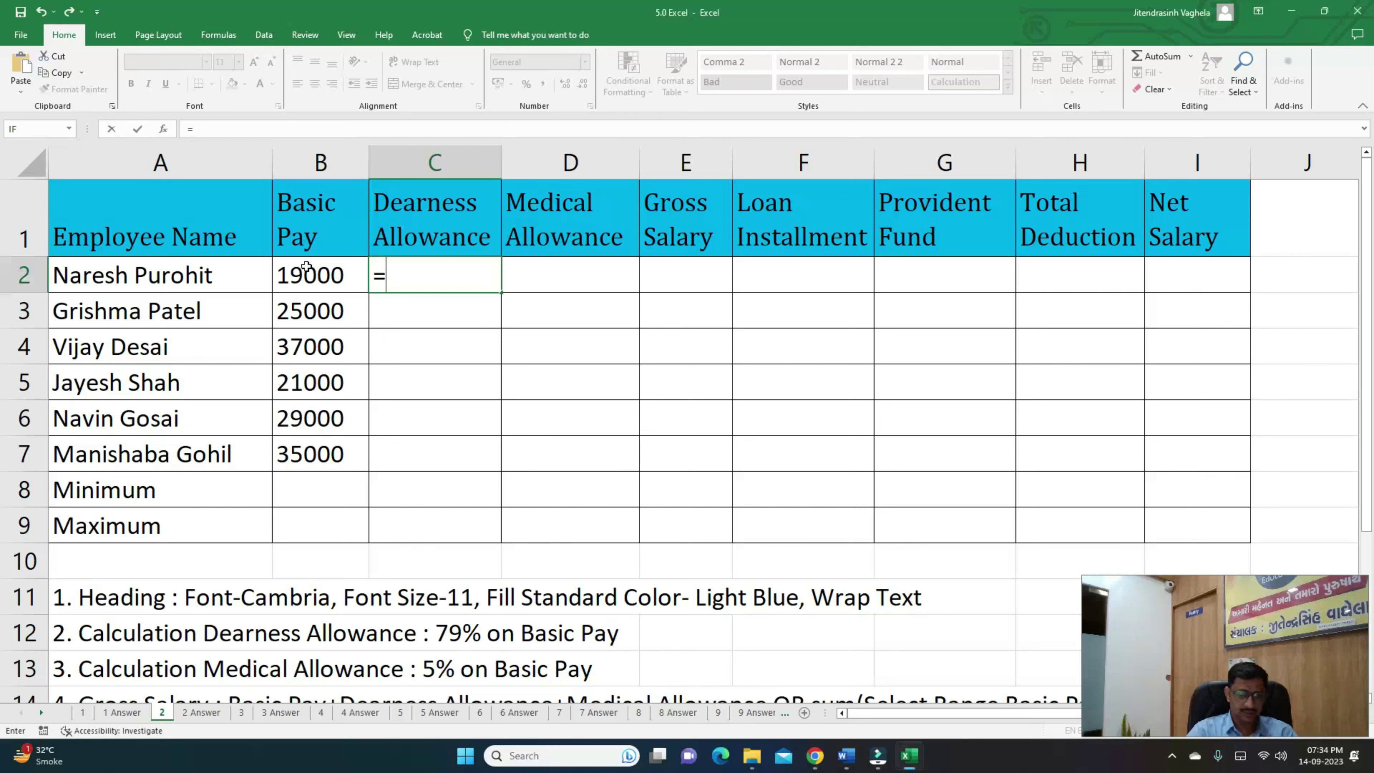
left_click(306, 267)
type("*79%")
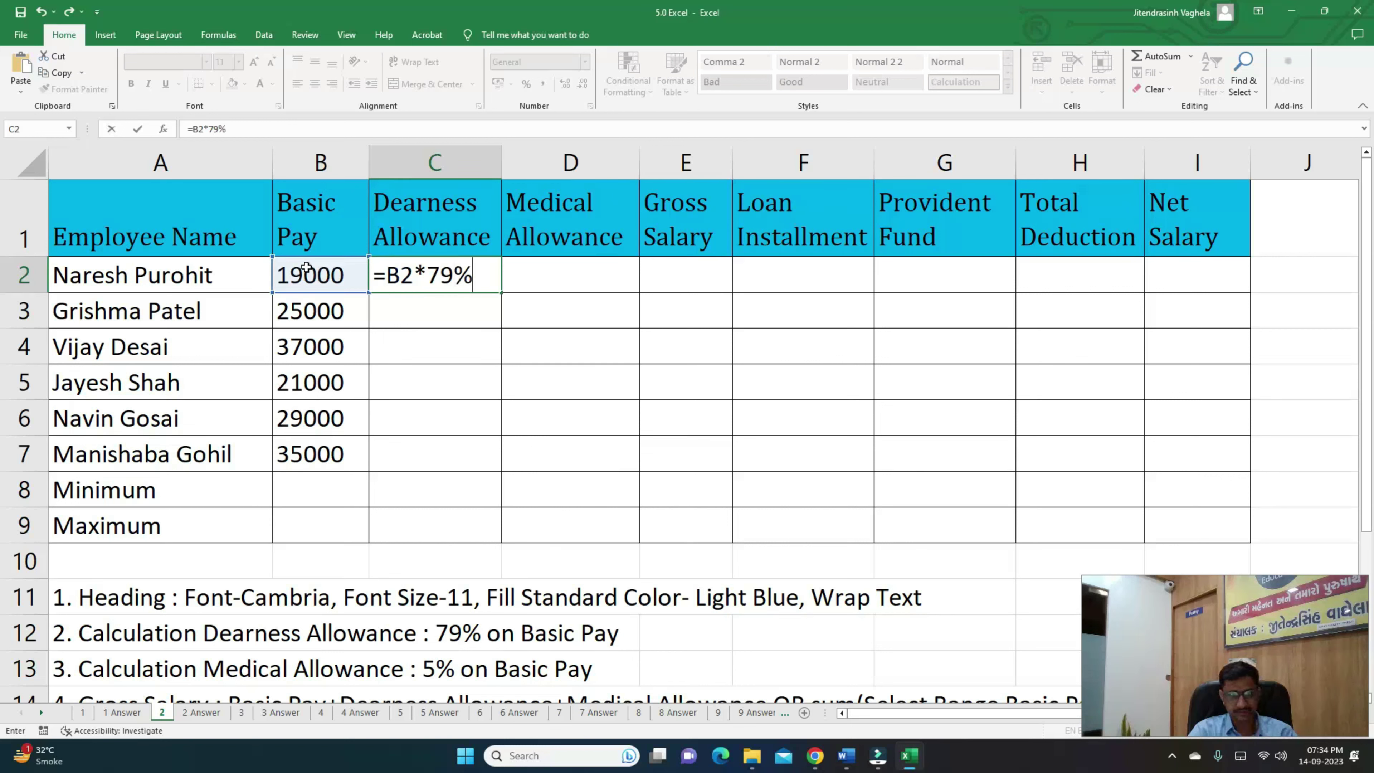
key("Return")
left_click(451, 277)
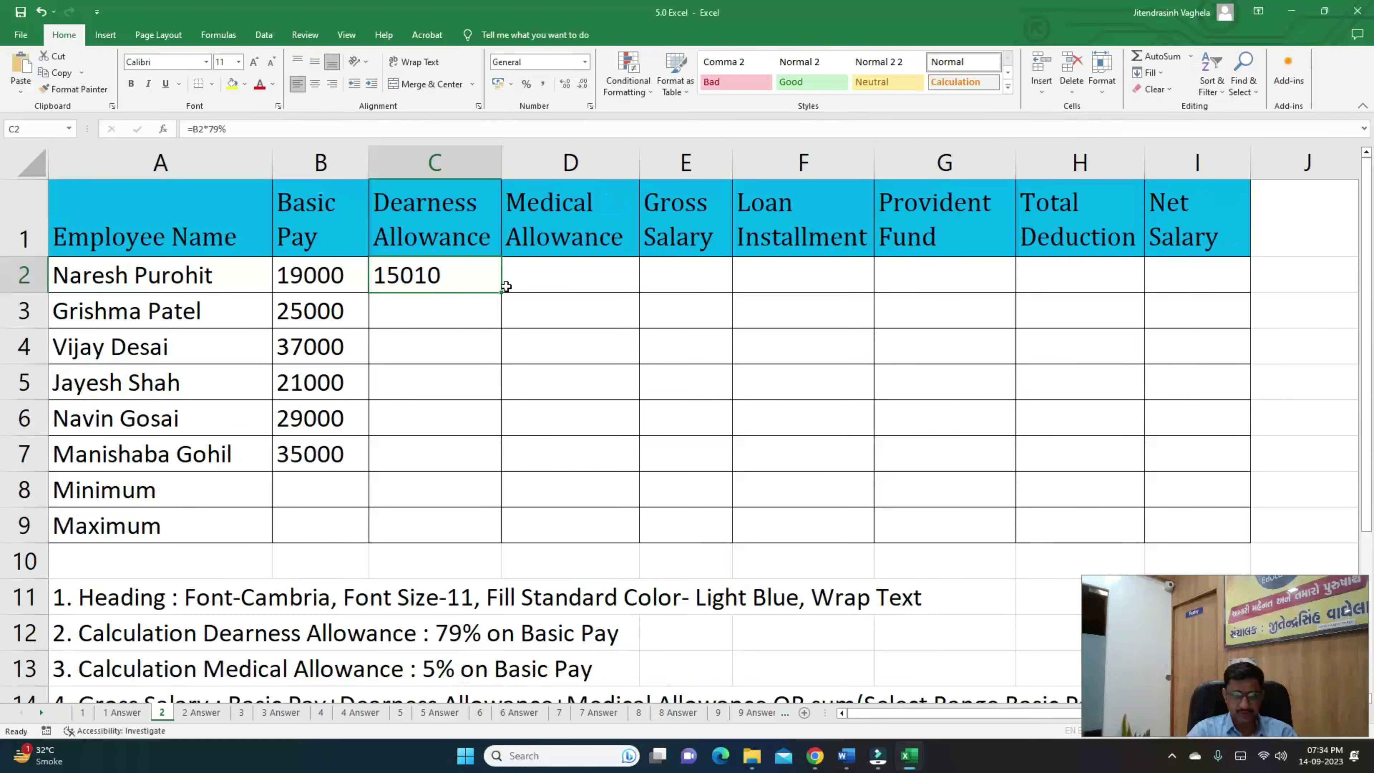
left_click_drag(503, 291, 504, 455)
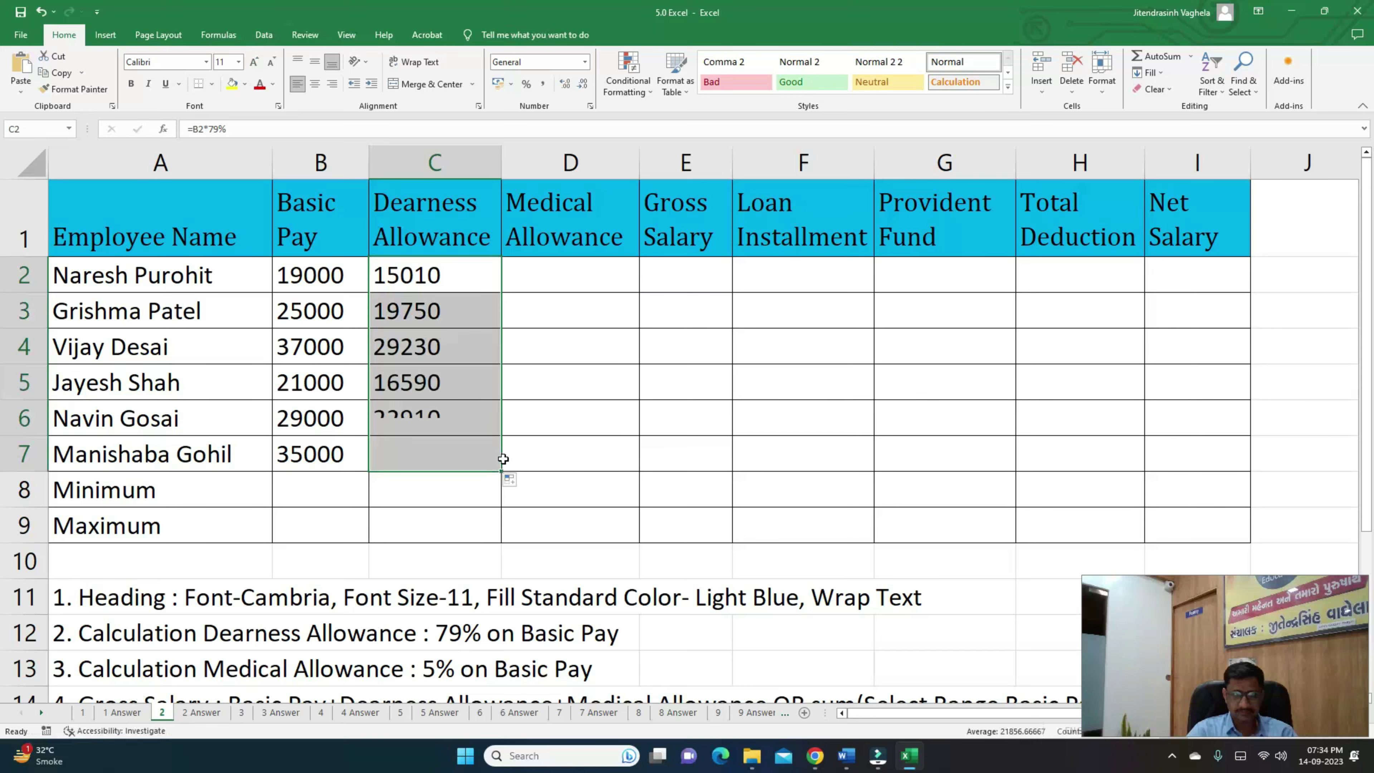
scroll(507, 401, "down", 1)
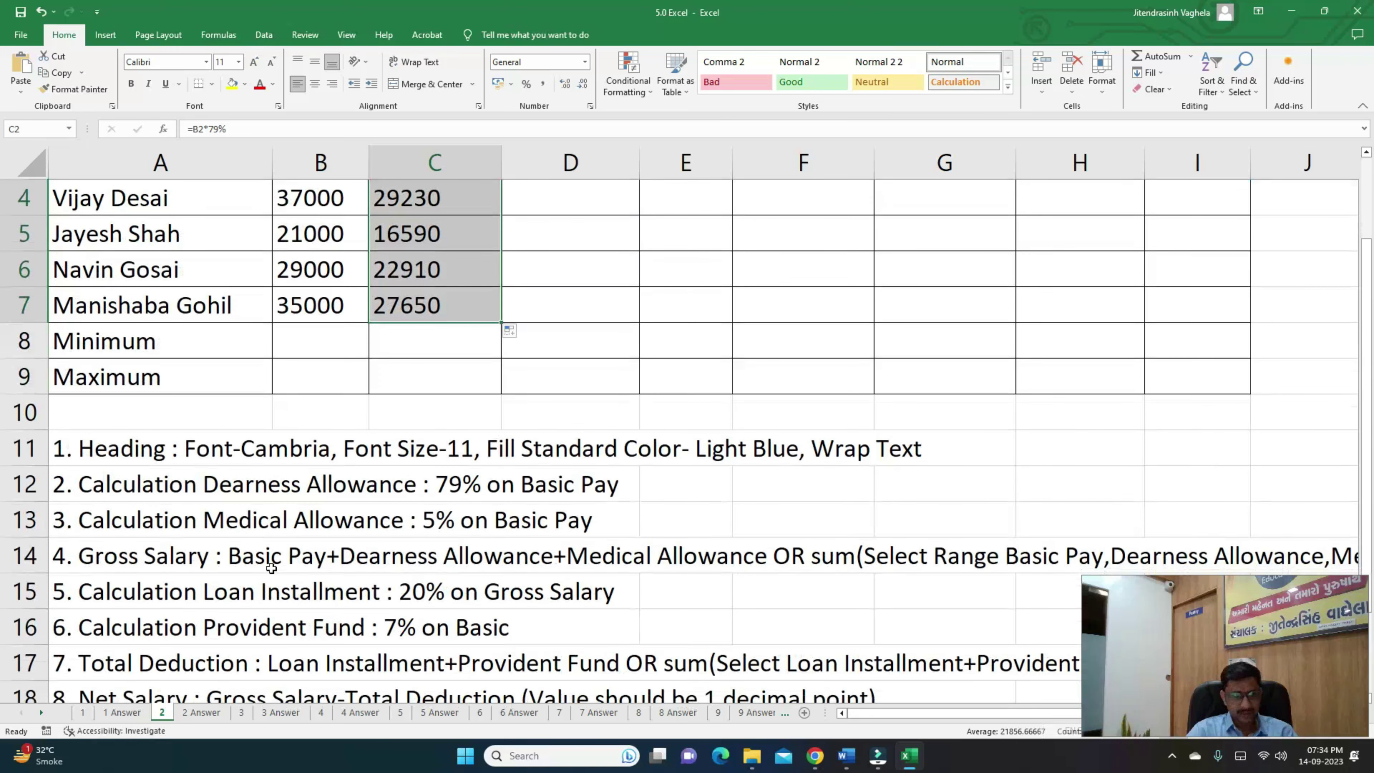
scroll(591, 280, "up", 1)
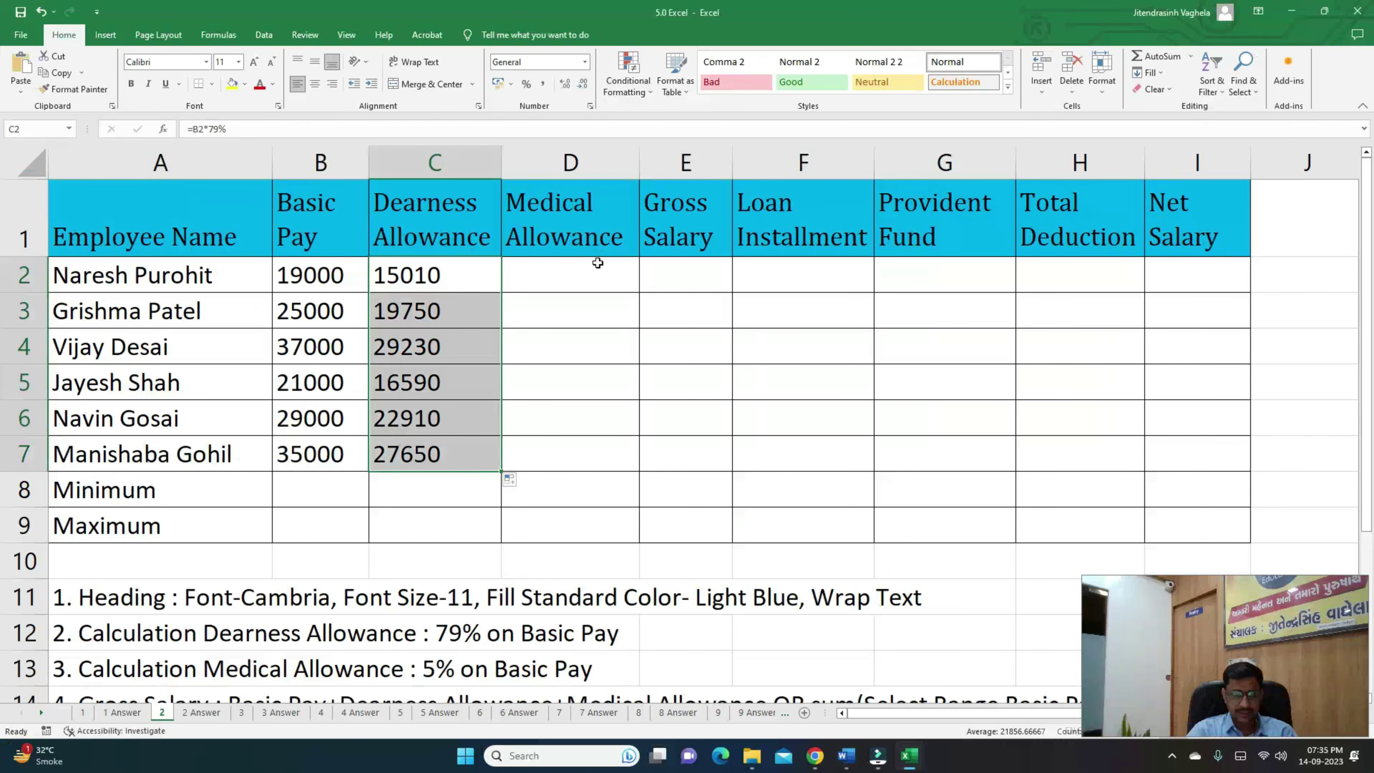
scroll(597, 263, "down", 2)
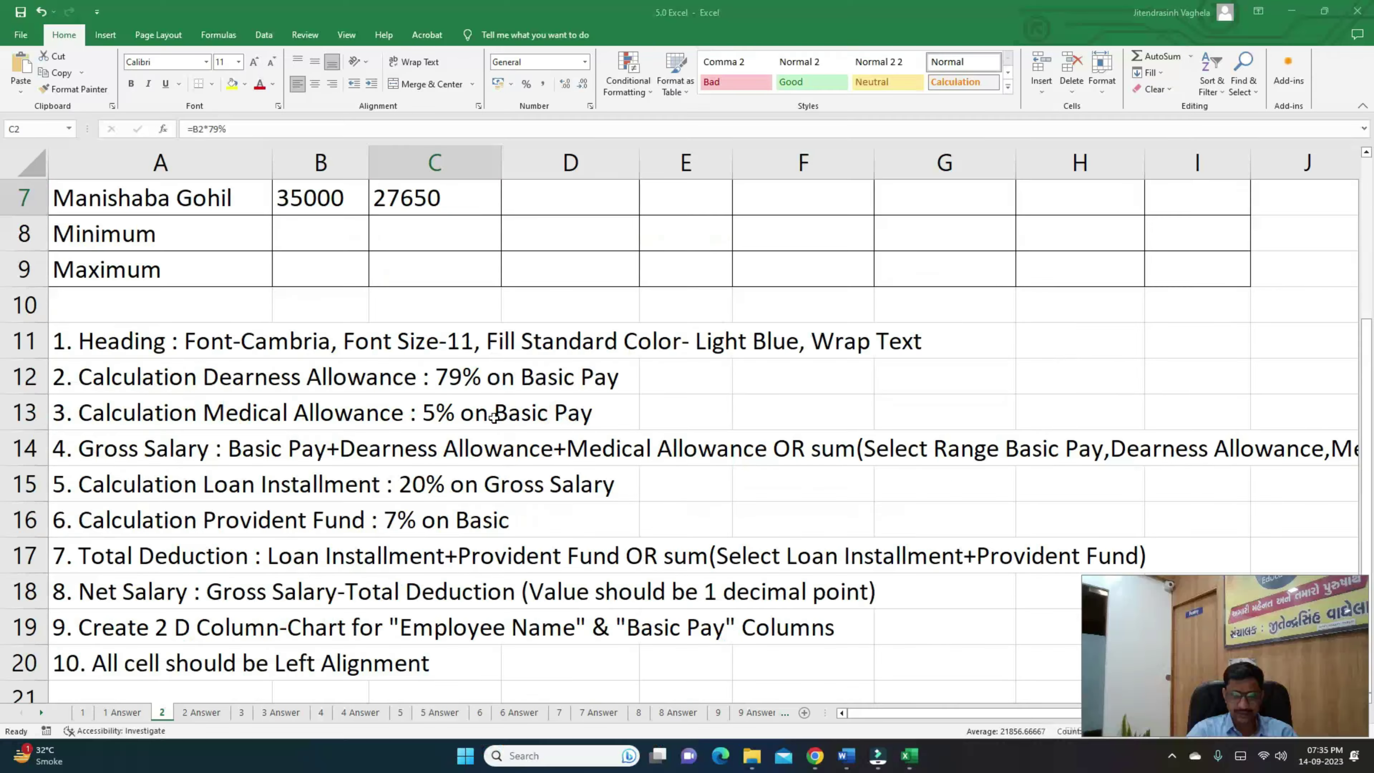
scroll(494, 417, "up", 2)
left_click(583, 279)
Enter =B2*5% in D2, fill it down, and clear the stray 0 from D8.
type("=")
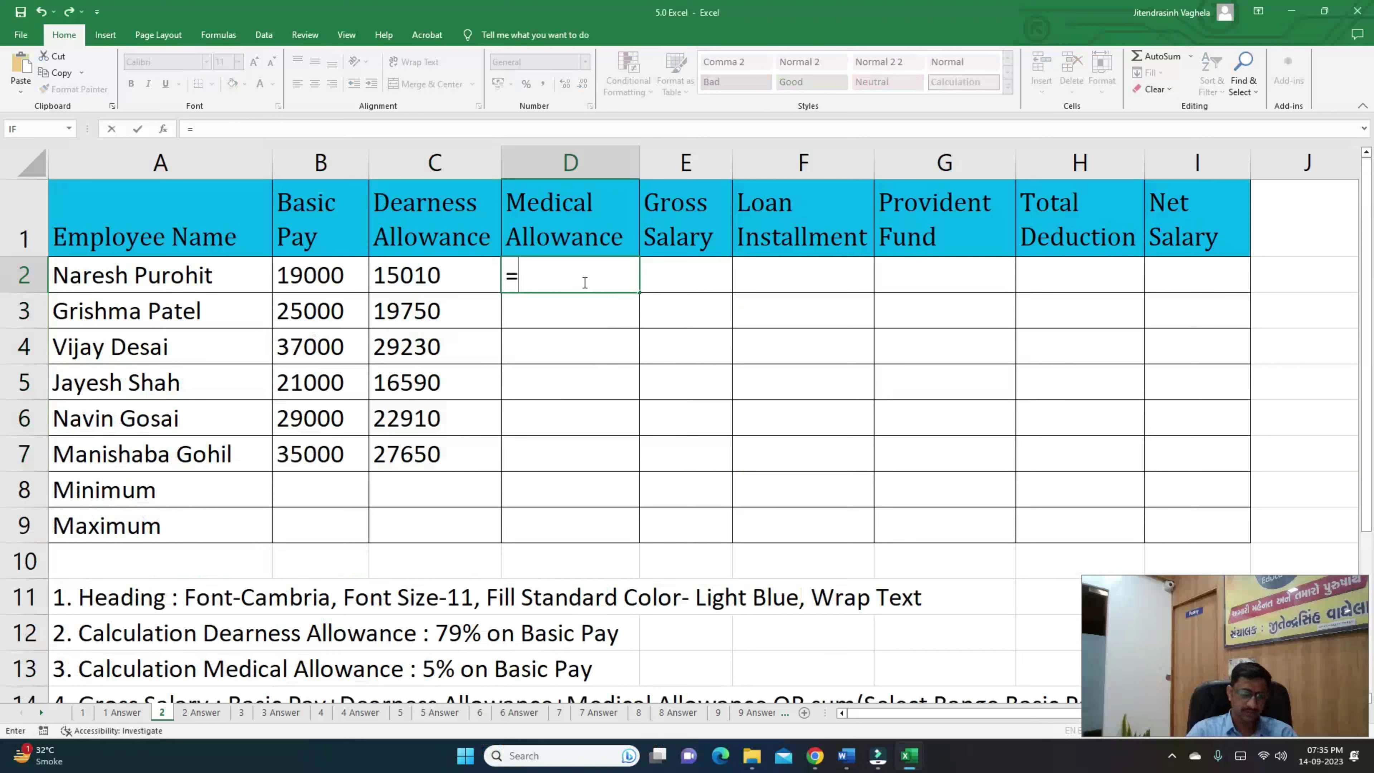
left_click(301, 275)
type("*5%")
key("Return")
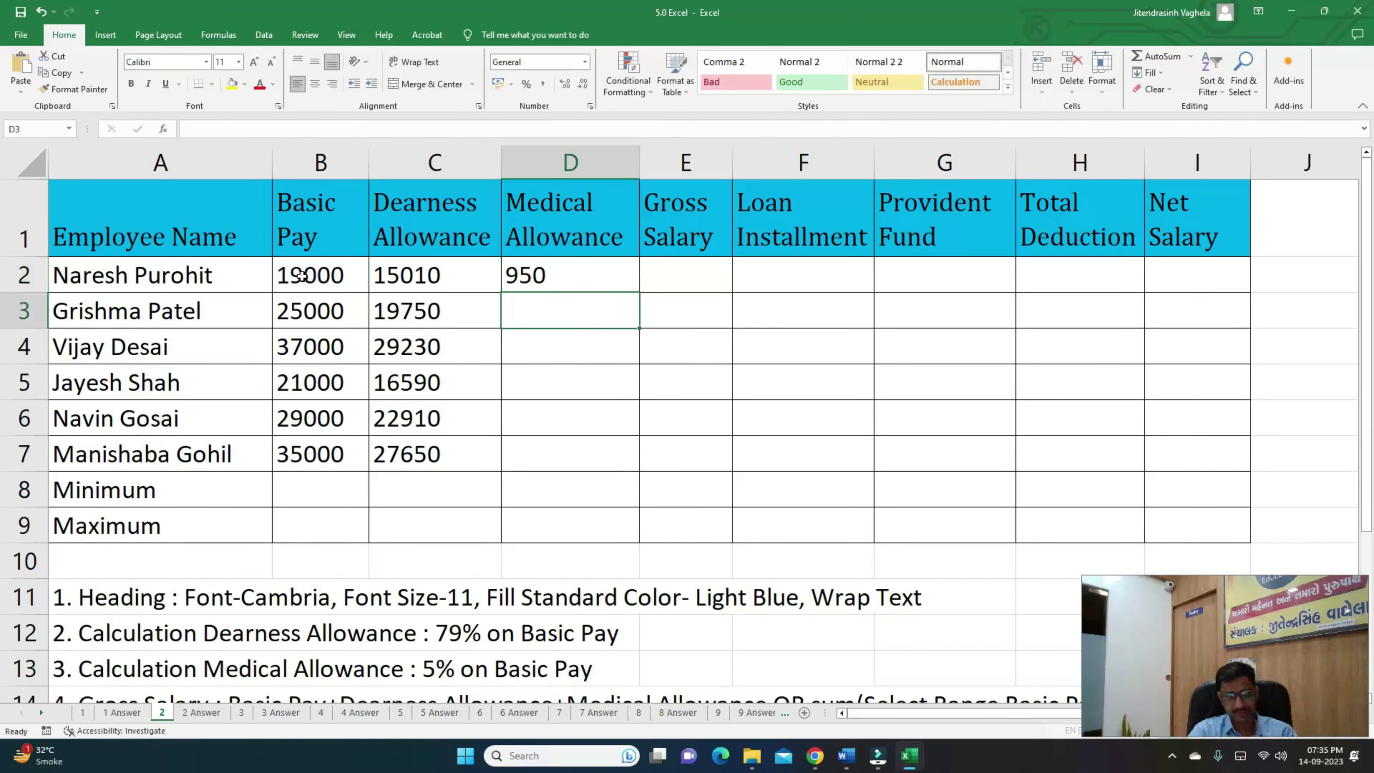
left_click(571, 276)
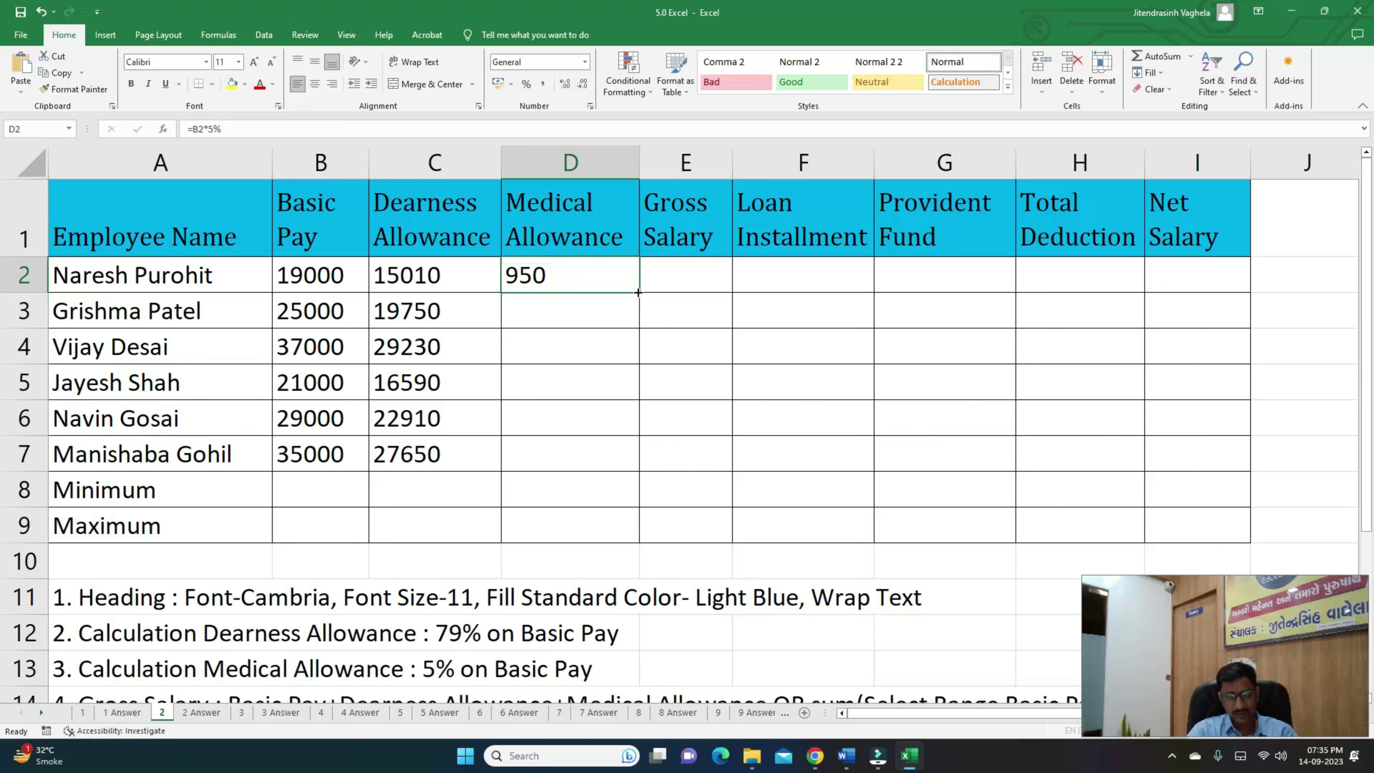
left_click_drag(640, 292, 617, 486)
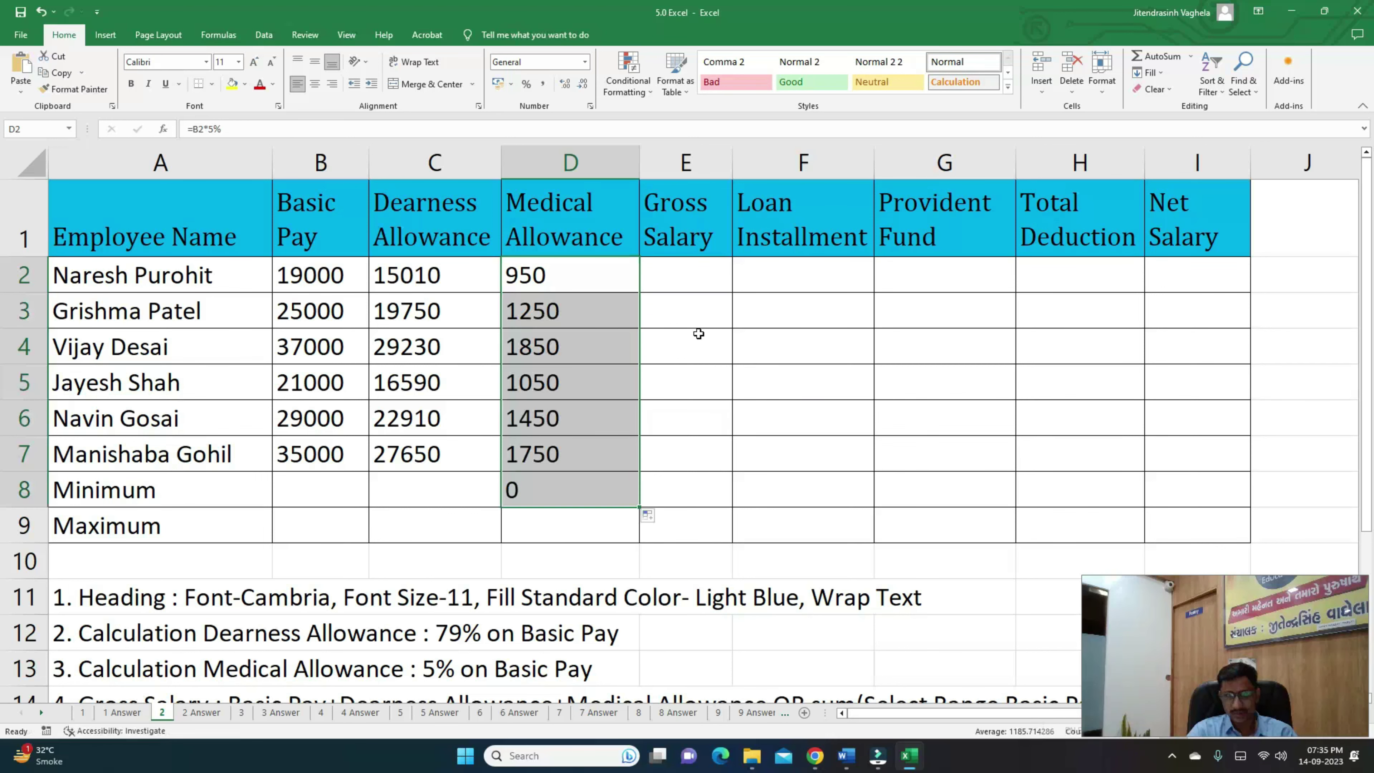
left_click(574, 496)
key("Delete")
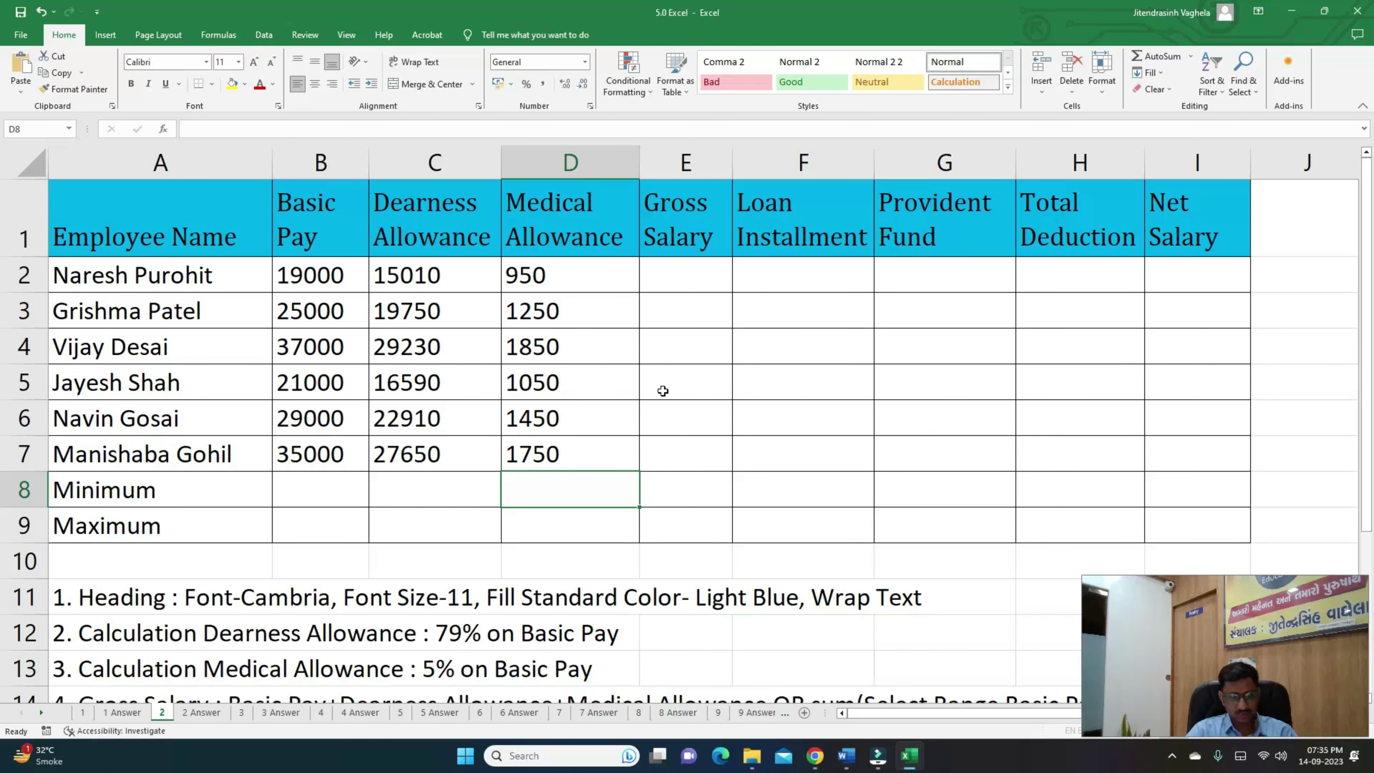
scroll(679, 386, "down", 2)
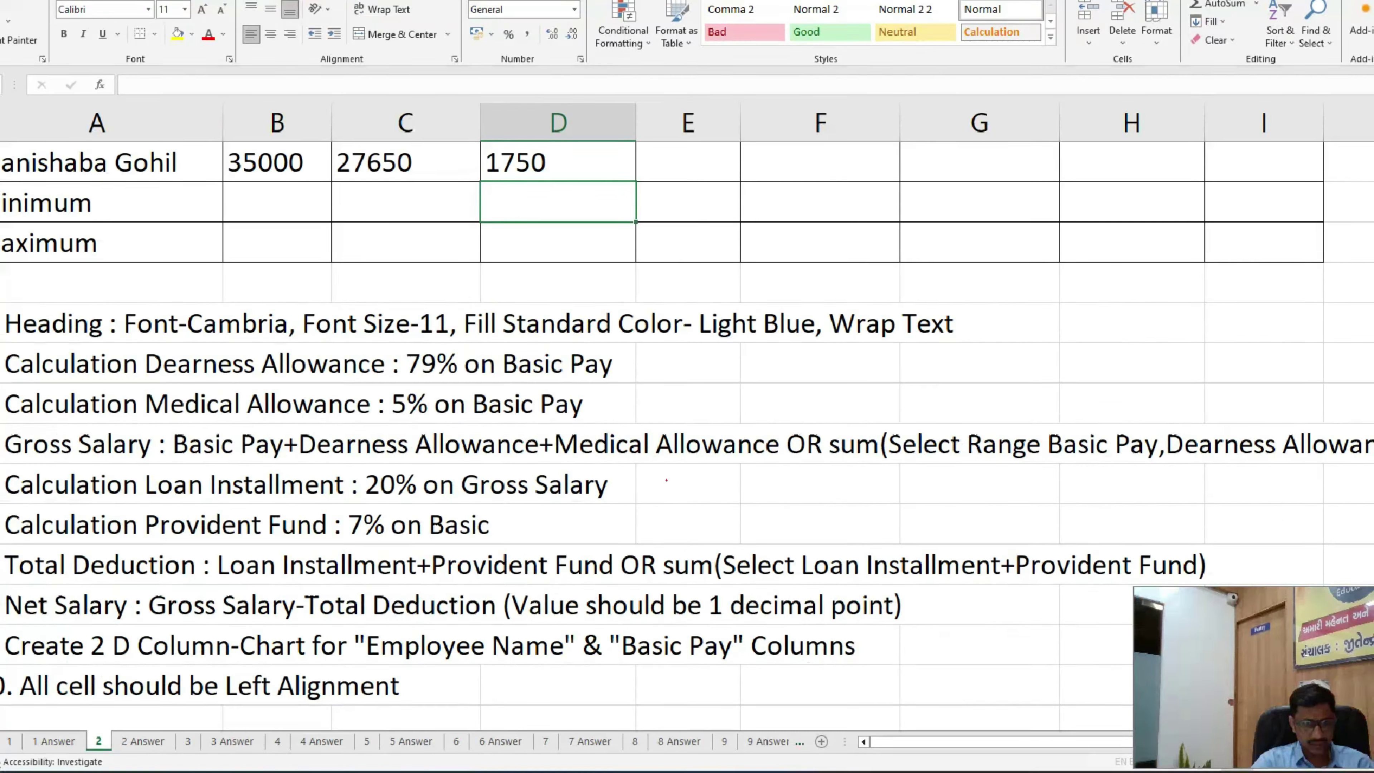
left_click_drag(328, 432, 426, 447)
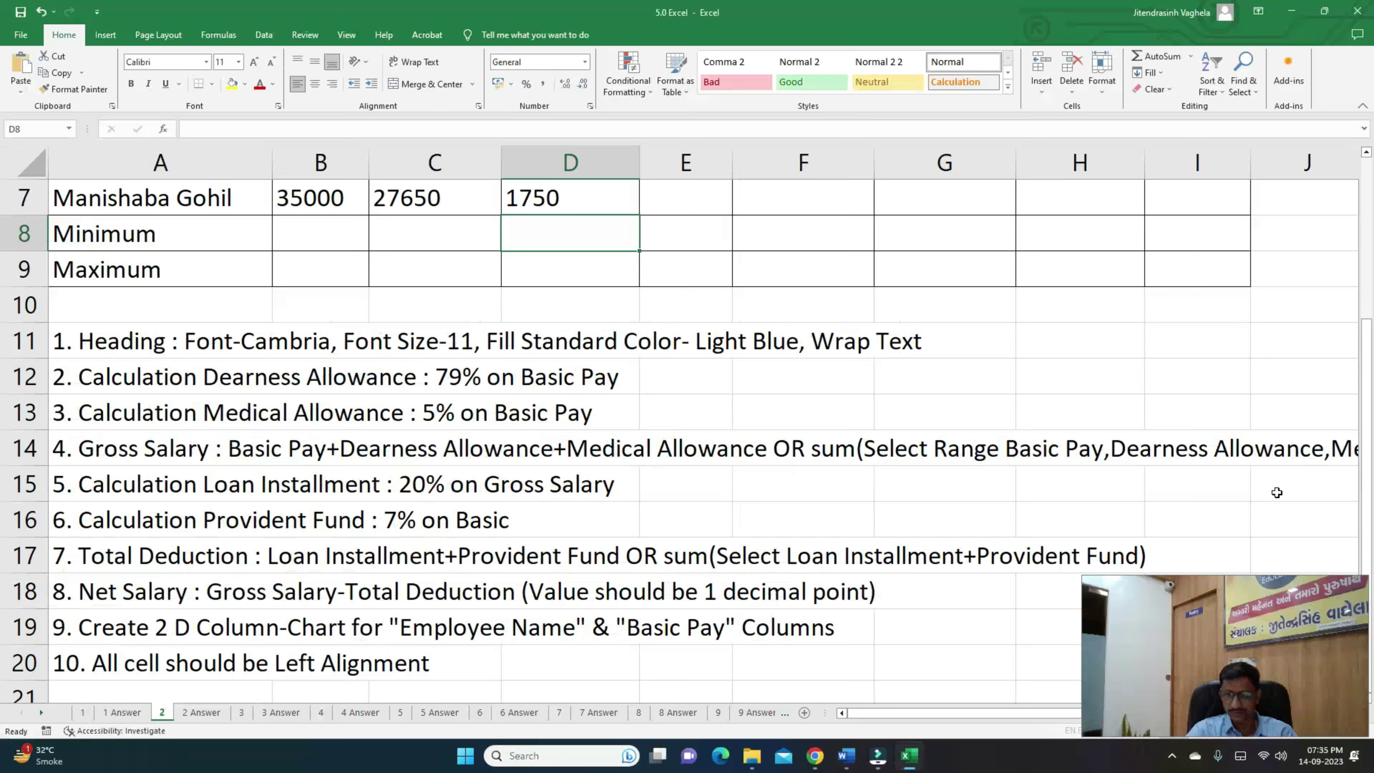
Enter =B2+C2+D2 in E2 and fill it down to E7, totals 34960 to 64400.
scroll(1297, 510, "up", 2)
left_click(682, 276)
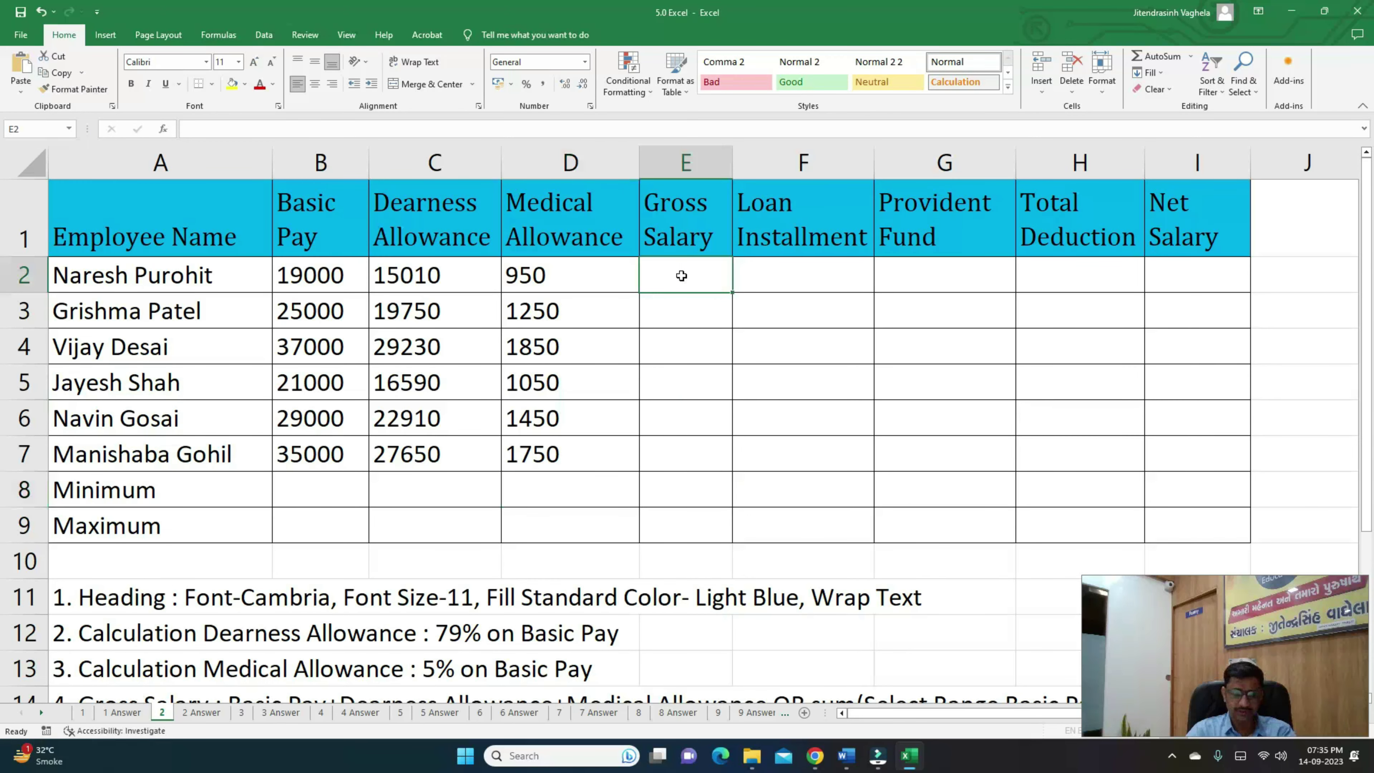
type("=")
left_click(327, 281)
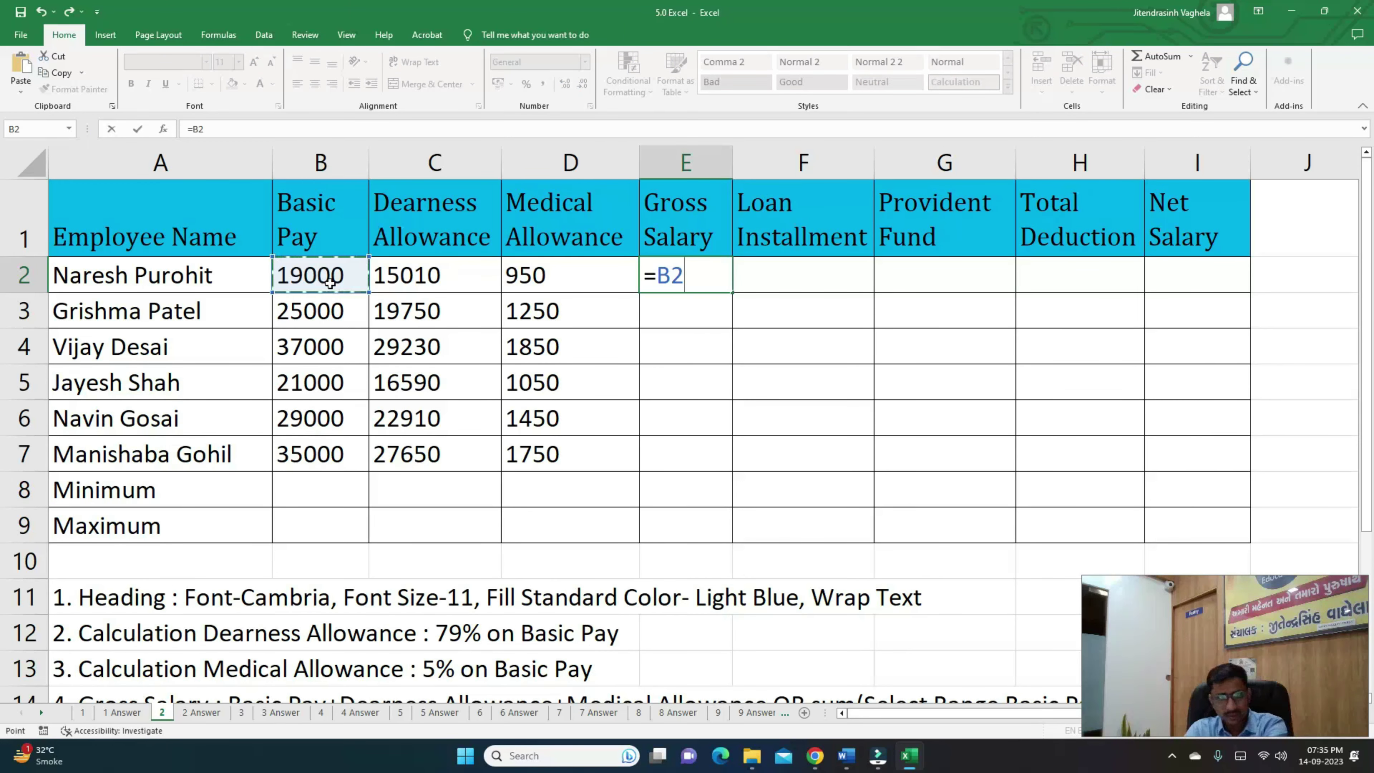
type("+")
left_click(411, 280)
type("+")
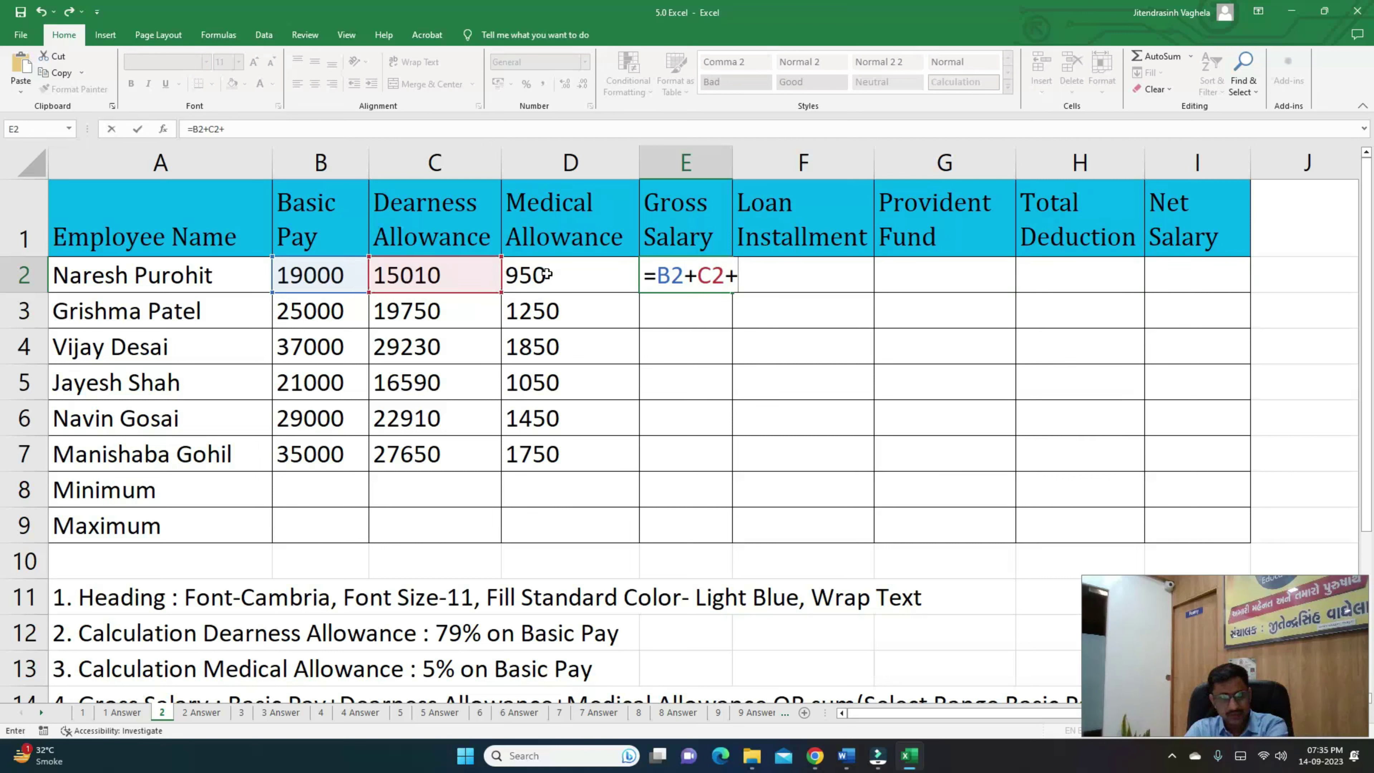
left_click(547, 279)
key("Return")
left_click(697, 277)
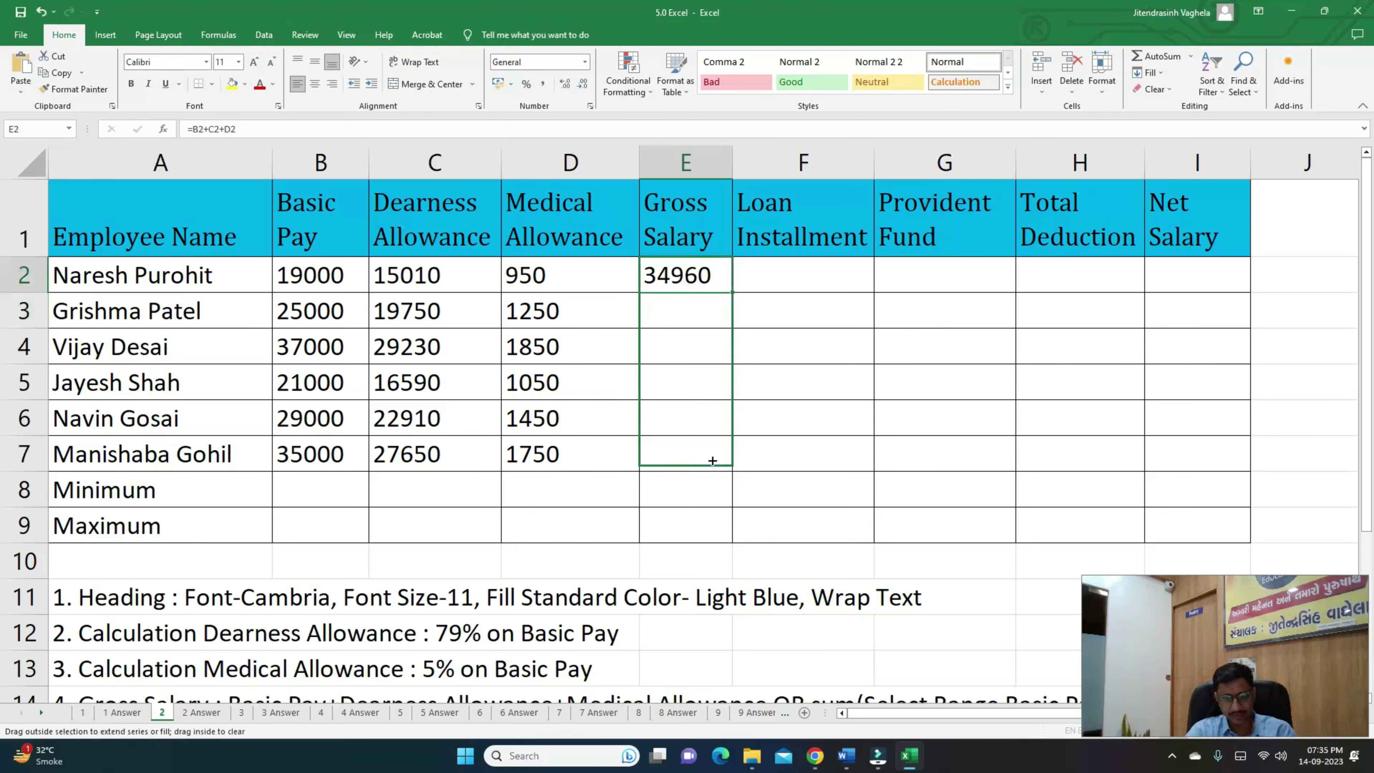
left_click_drag(734, 292, 725, 468)
left_click(803, 278)
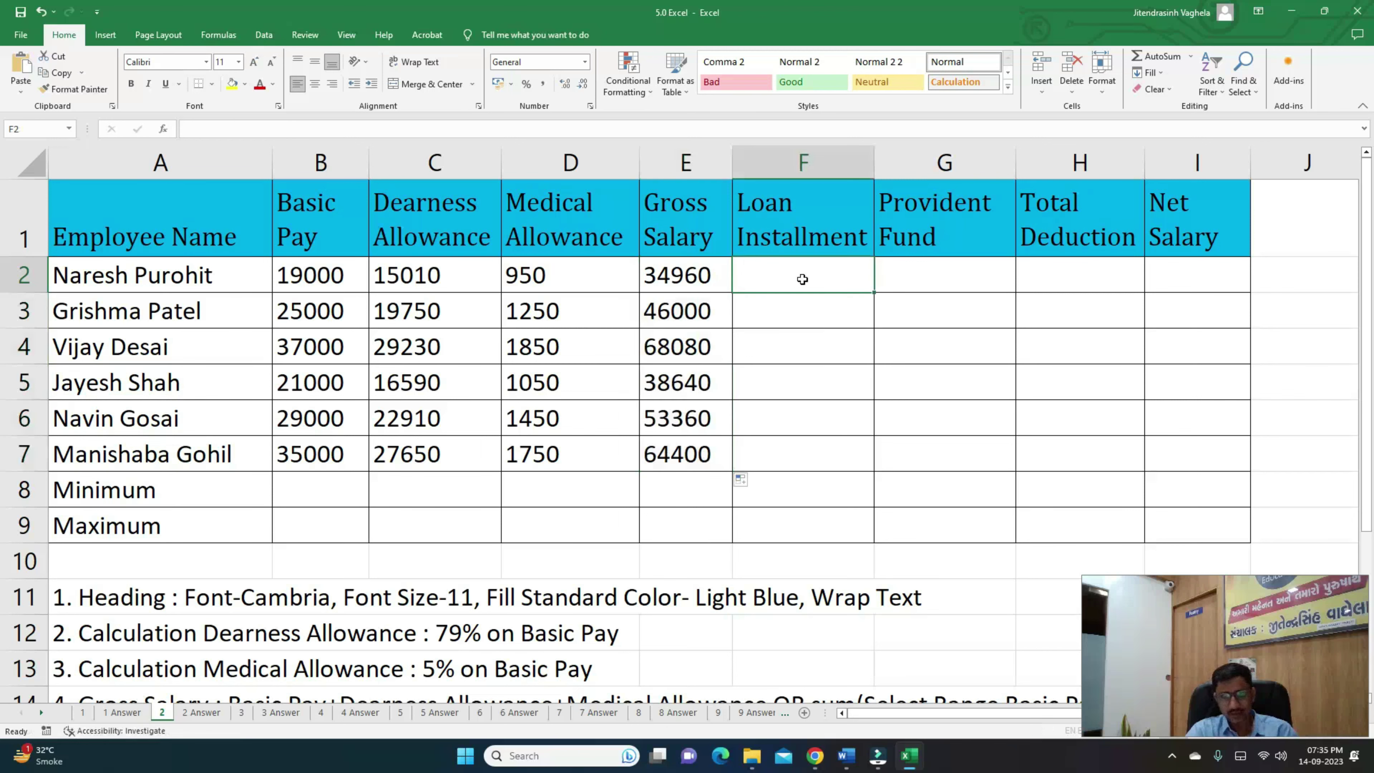
Highlight the loan installment rule: 20% of Gross Salary.
left_click(929, 270)
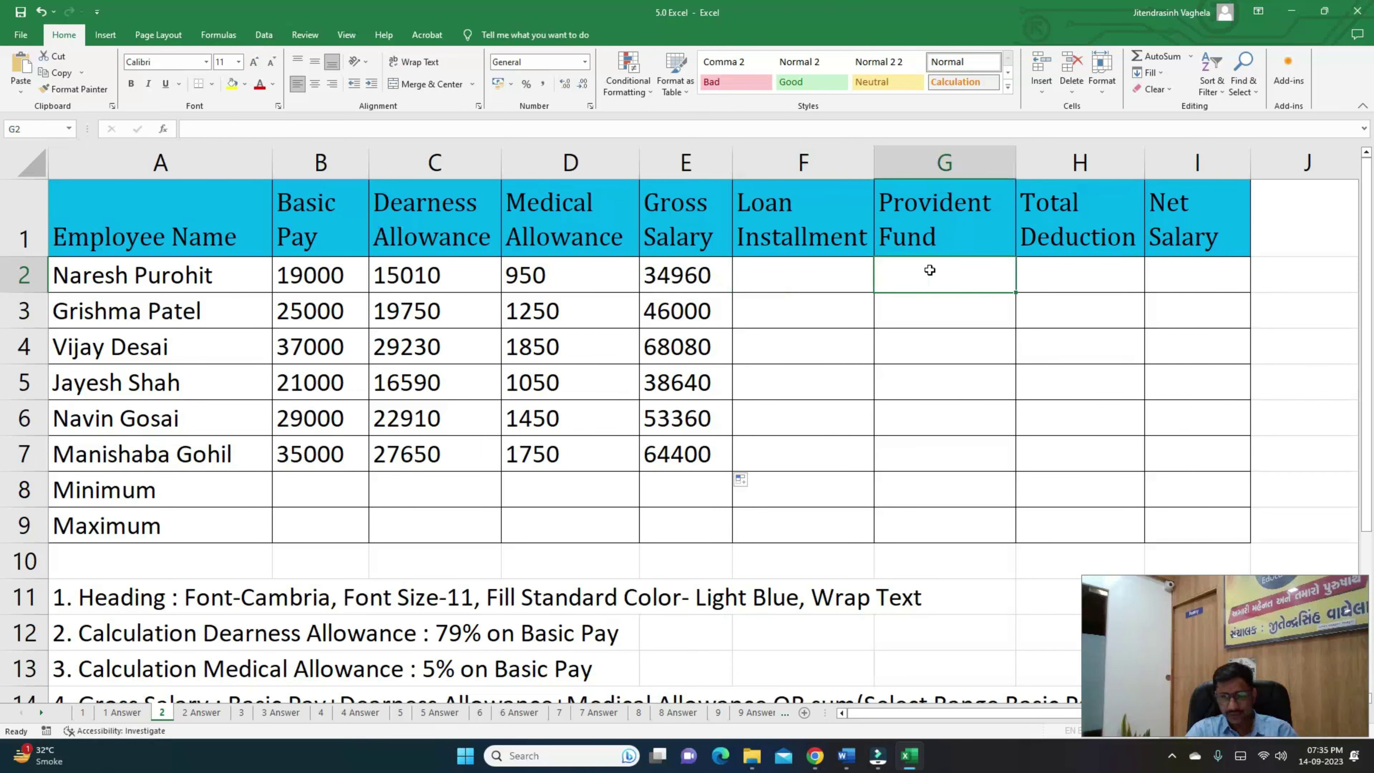
left_click(809, 281)
scroll(384, 541, "down", 2)
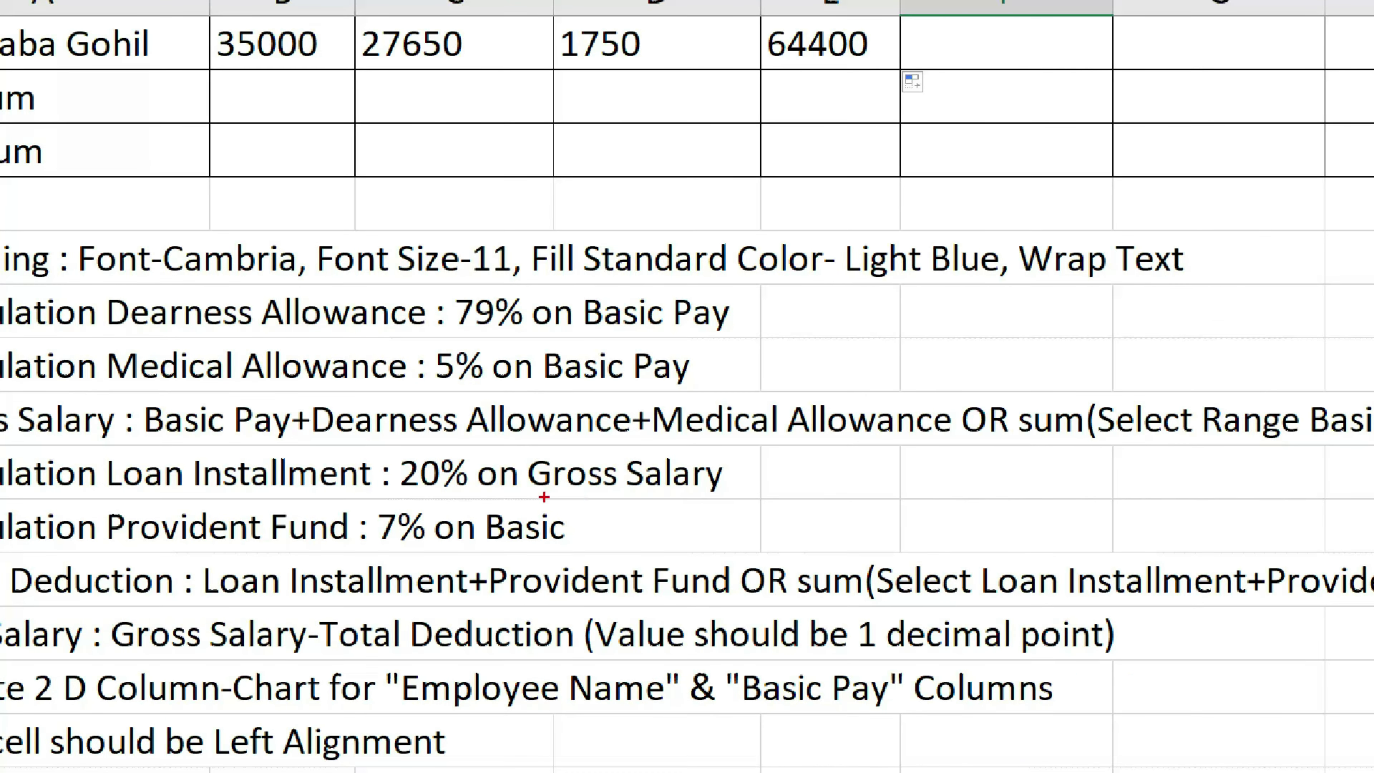
left_click_drag(544, 497, 707, 497)
left_click_drag(452, 435, 447, 444)
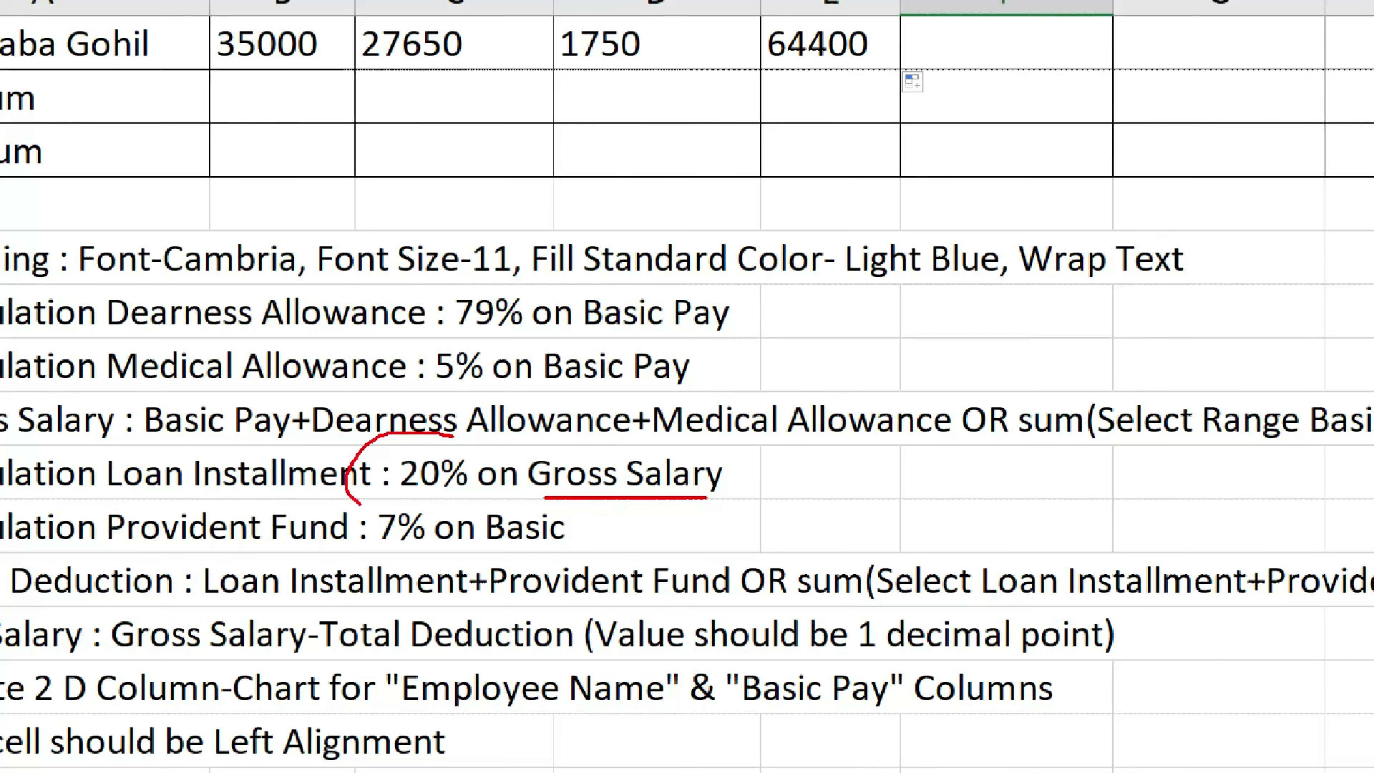
scroll(656, 510, "up", 2)
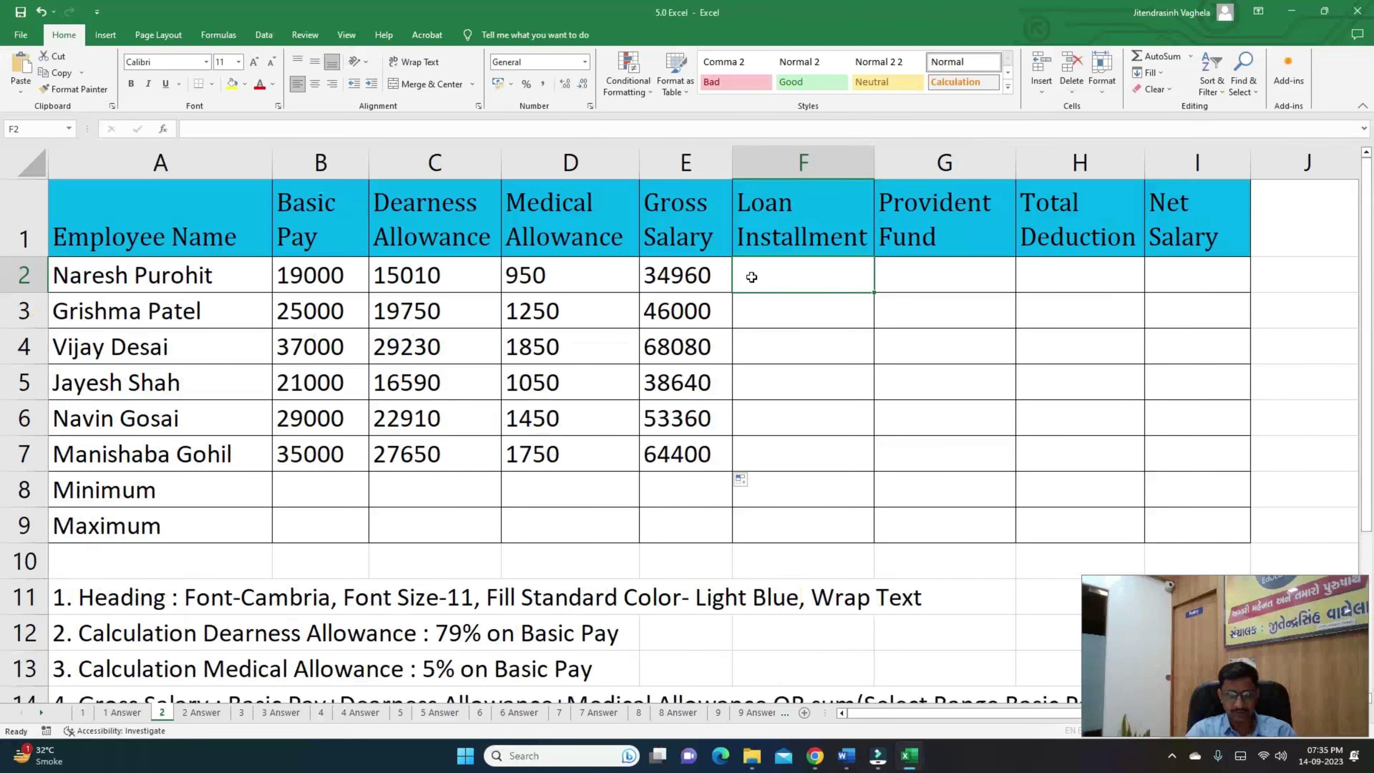
Enter =E2*20% in F2 and fill it down to F7, giving 6992 through 12880.
type("=")
left_click(689, 278)
type("*")
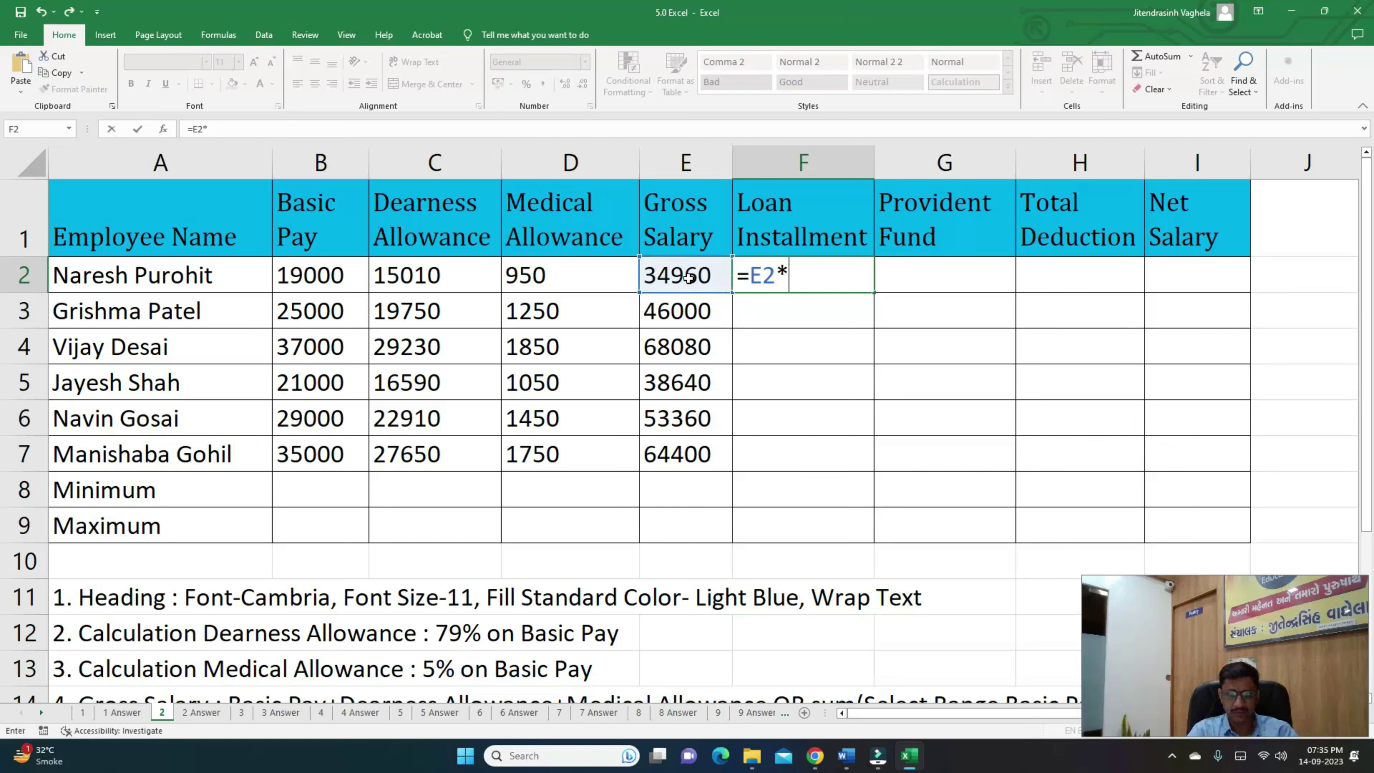
key("Return")
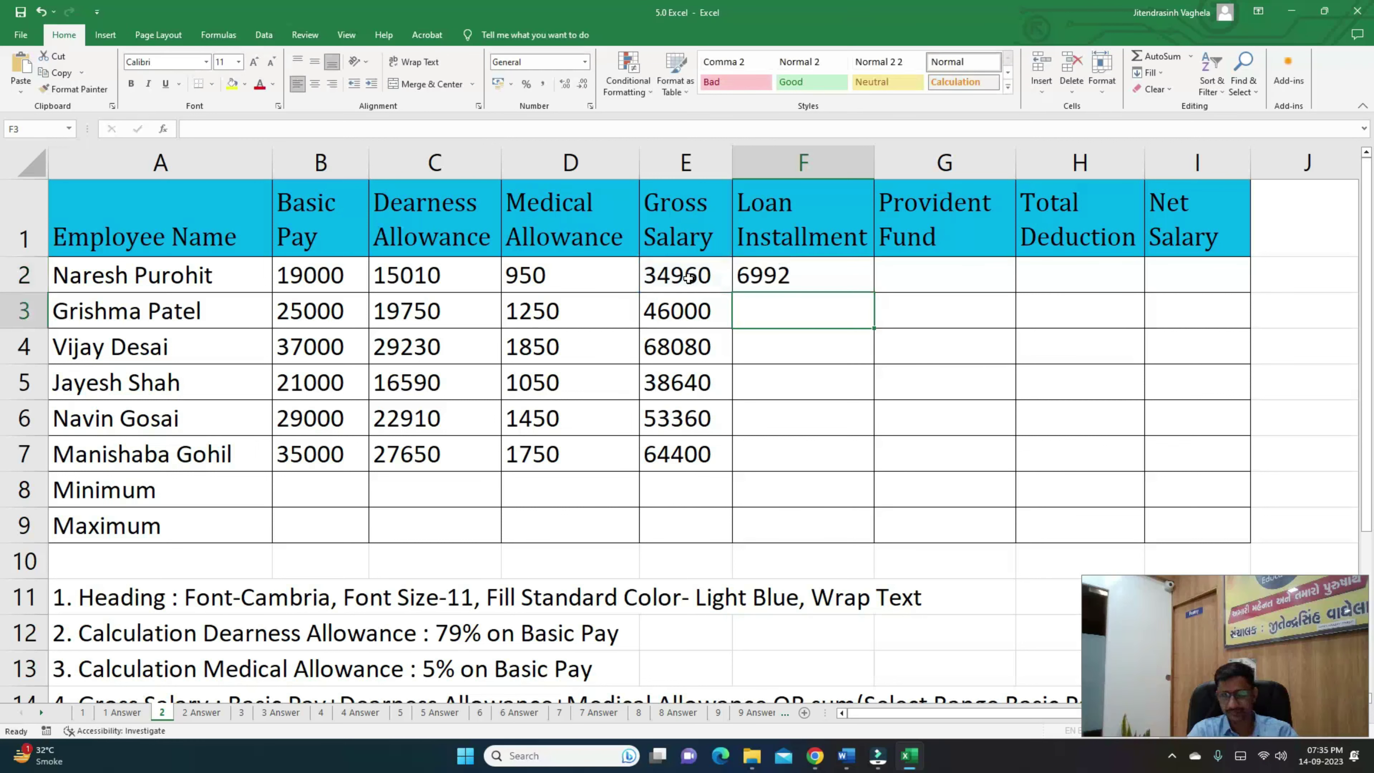
left_click(840, 273)
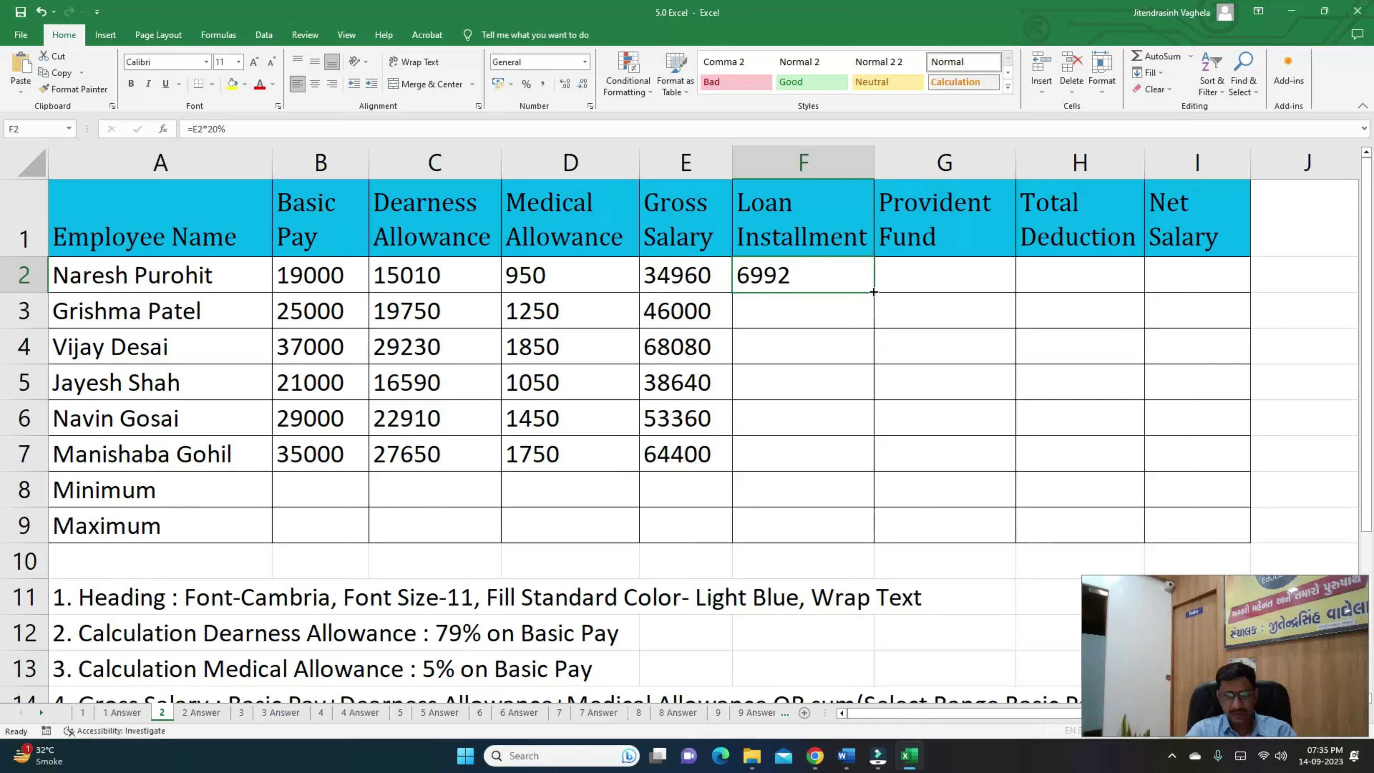
left_click_drag(873, 292, 841, 461)
left_click(929, 289)
scroll(521, 496, "down", 1)
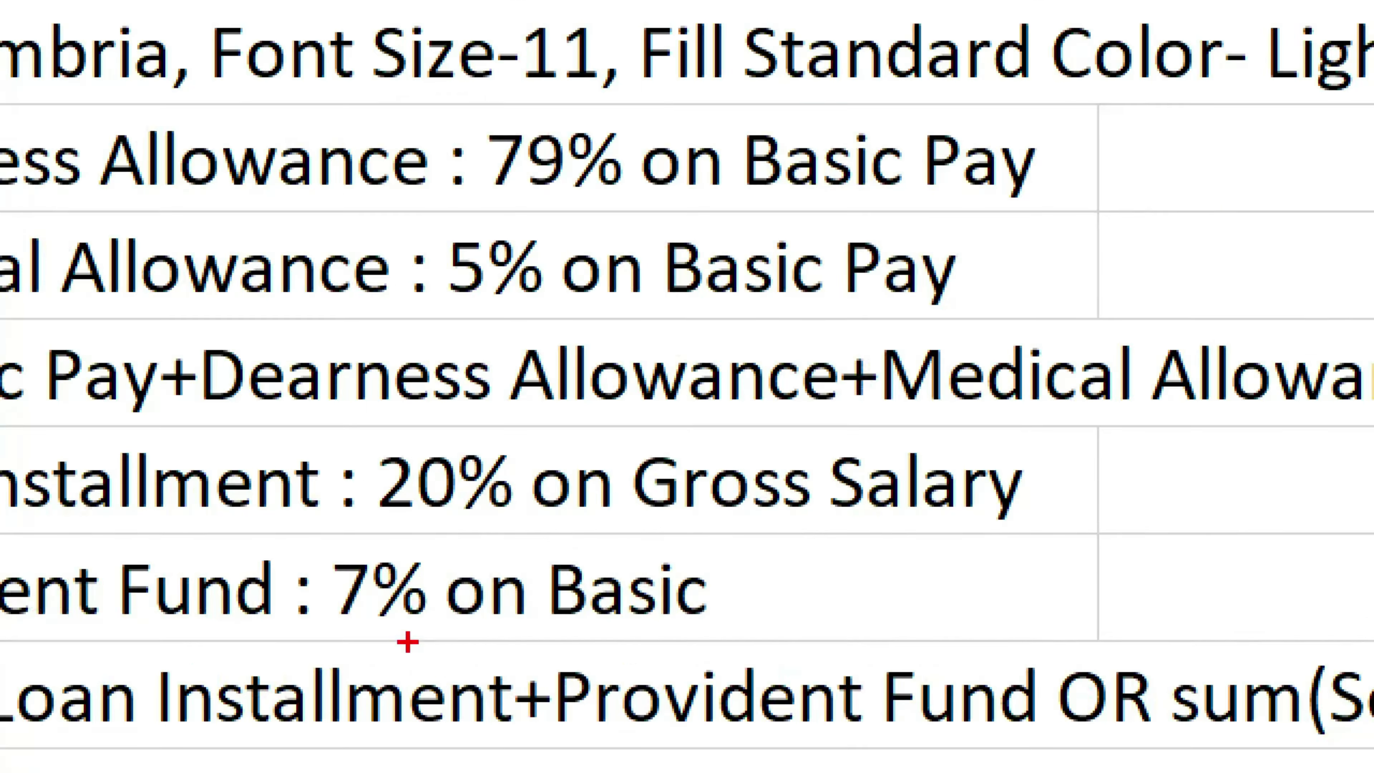
scroll(787, 484, "up", 1)
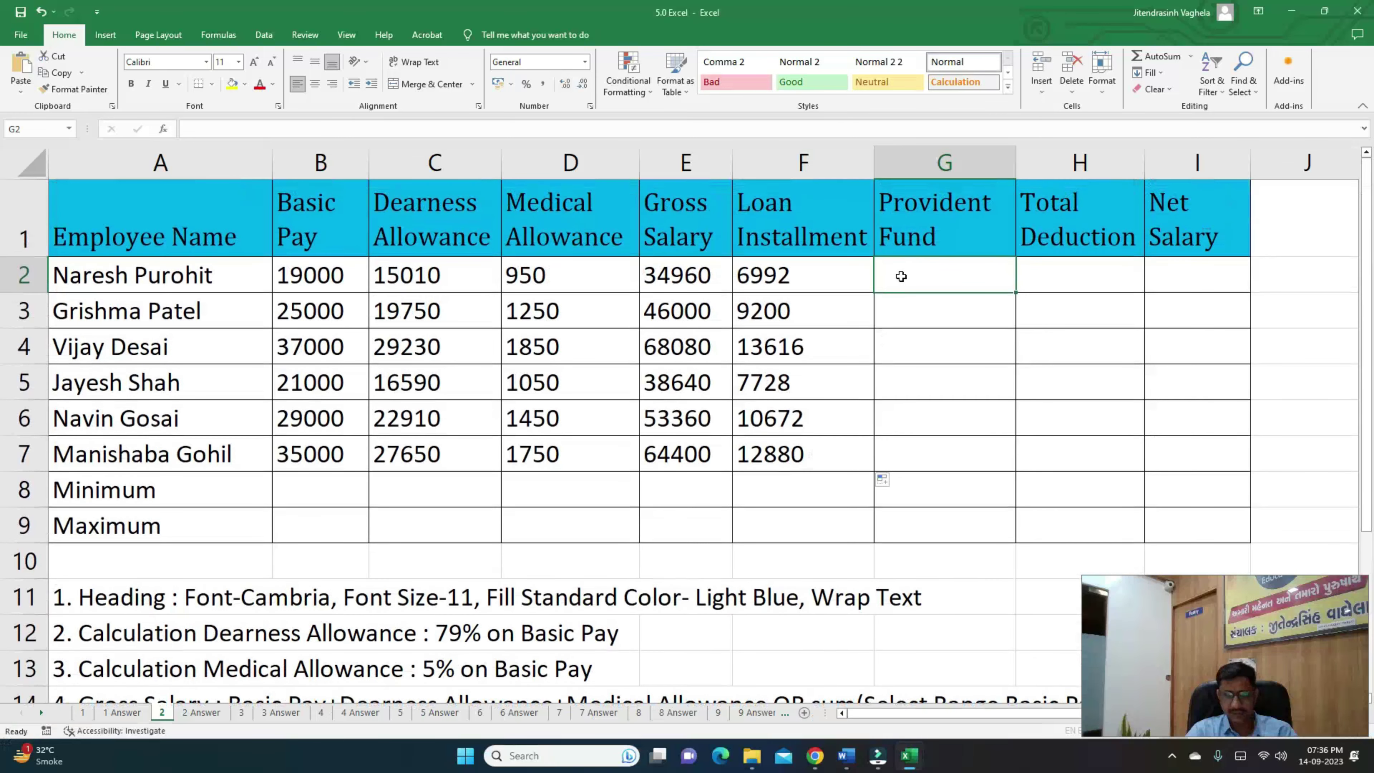
Enter the Provident Fund formula =B2*7% in G2.
type("=")
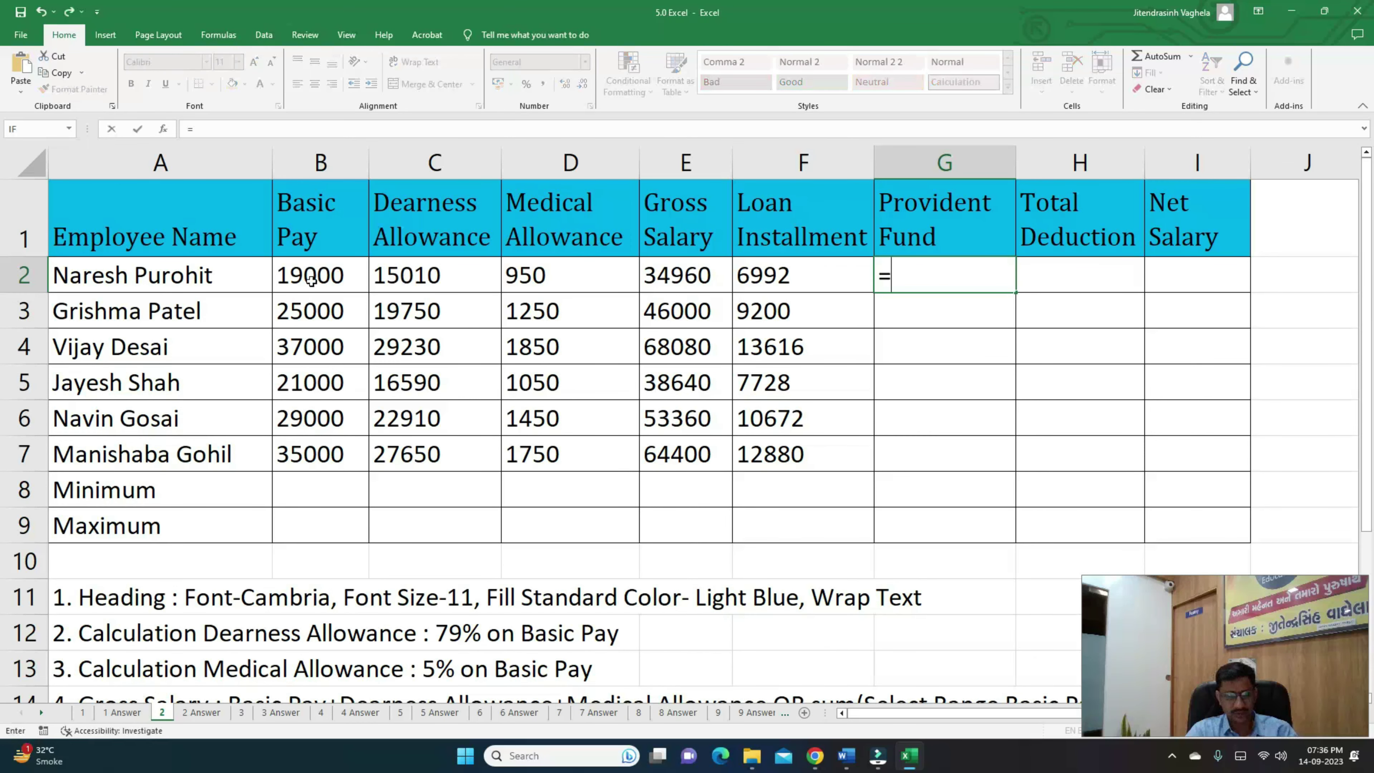
left_click(301, 280)
type("*")
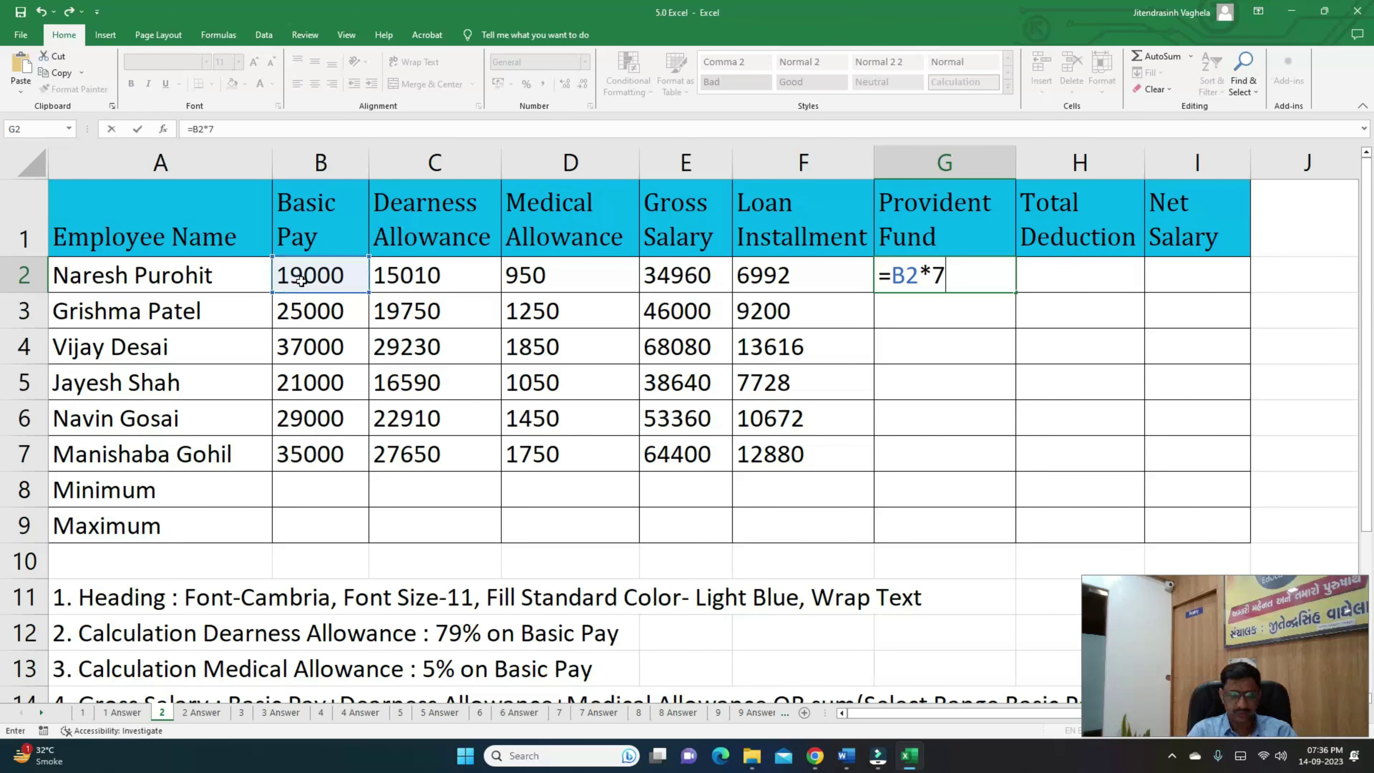
type("%")
key("Return")
scroll(303, 346, "down", 2)
scroll(303, 347, "down", 1)
scroll(897, 349, "up", 2)
scroll(897, 348, "up", 1)
Fill the G2 formula down to G7, giving 1330 through 2450.
key("Up")
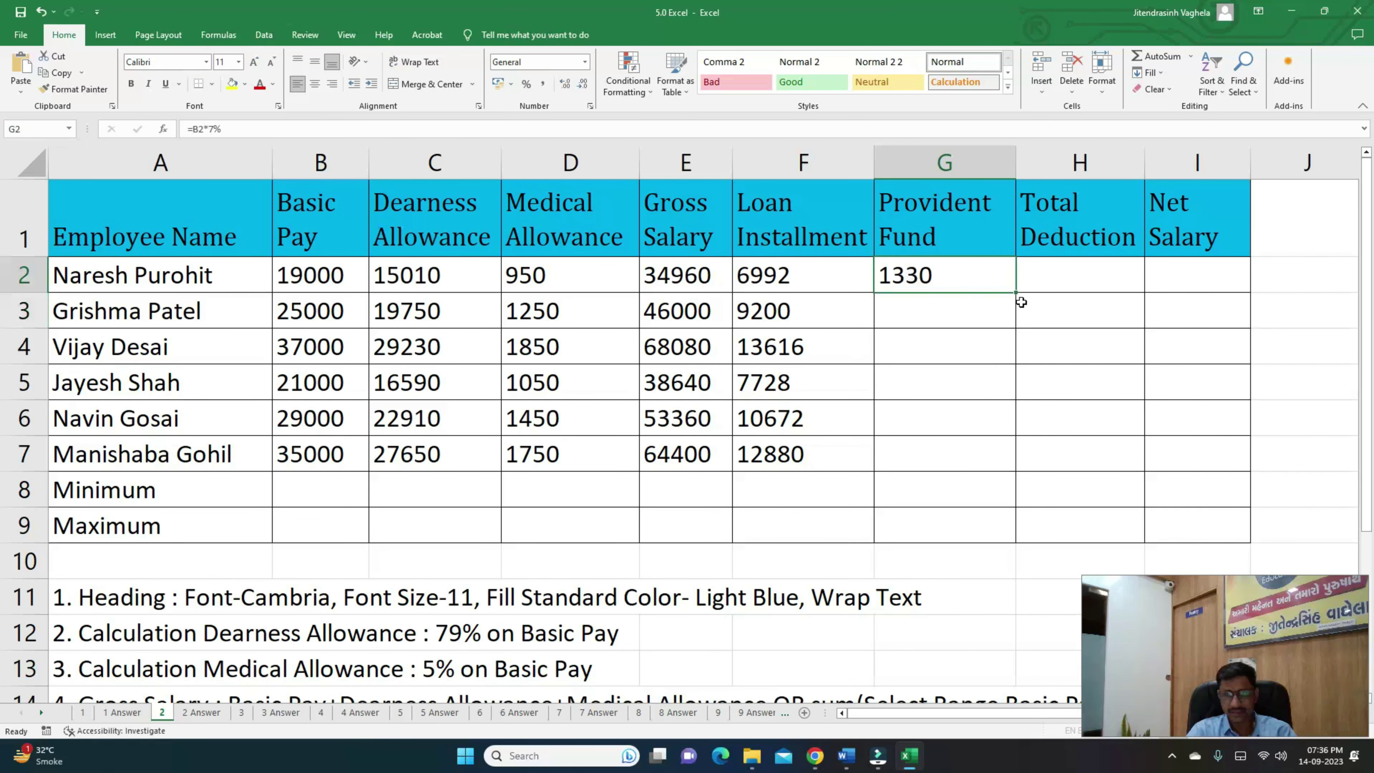
left_click_drag(1014, 293, 981, 454)
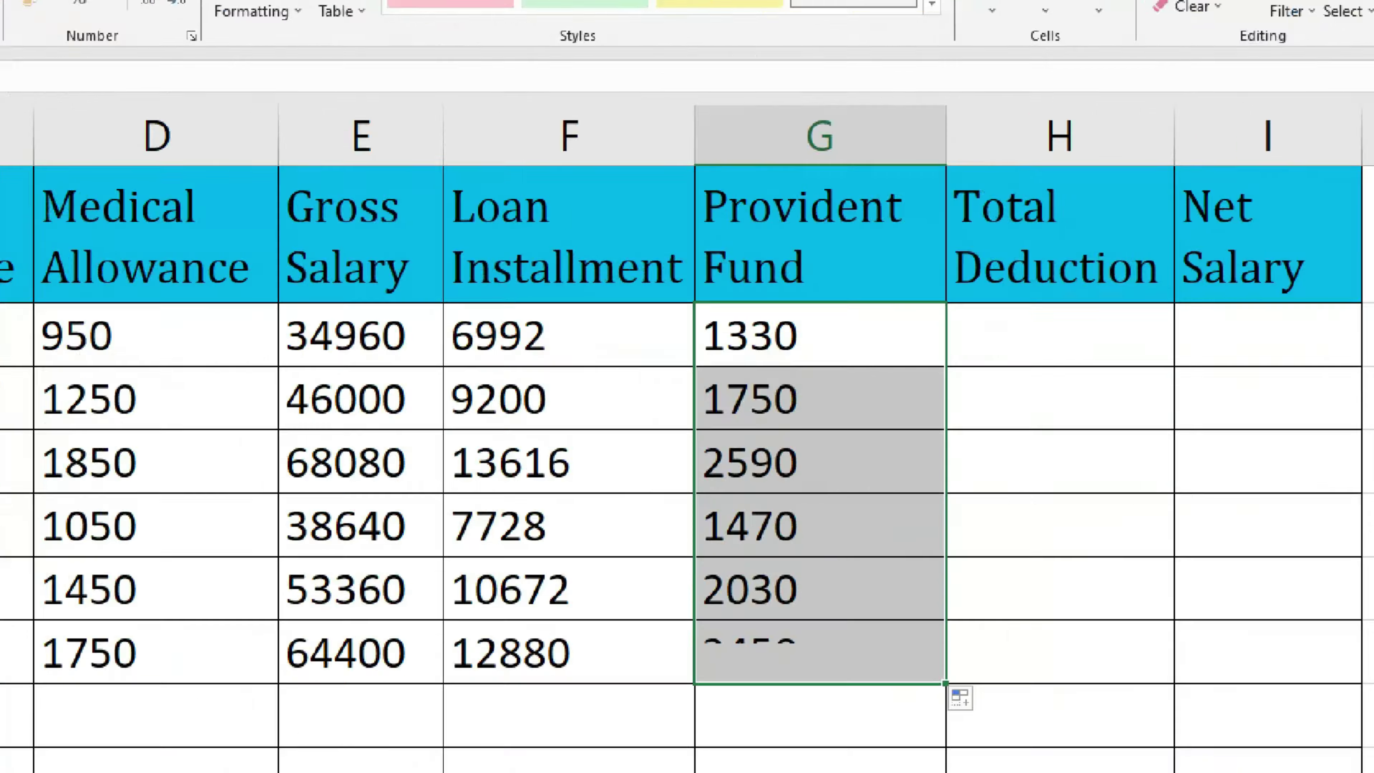
scroll(953, 349, "down", 1)
scroll(990, 344, "up", 1)
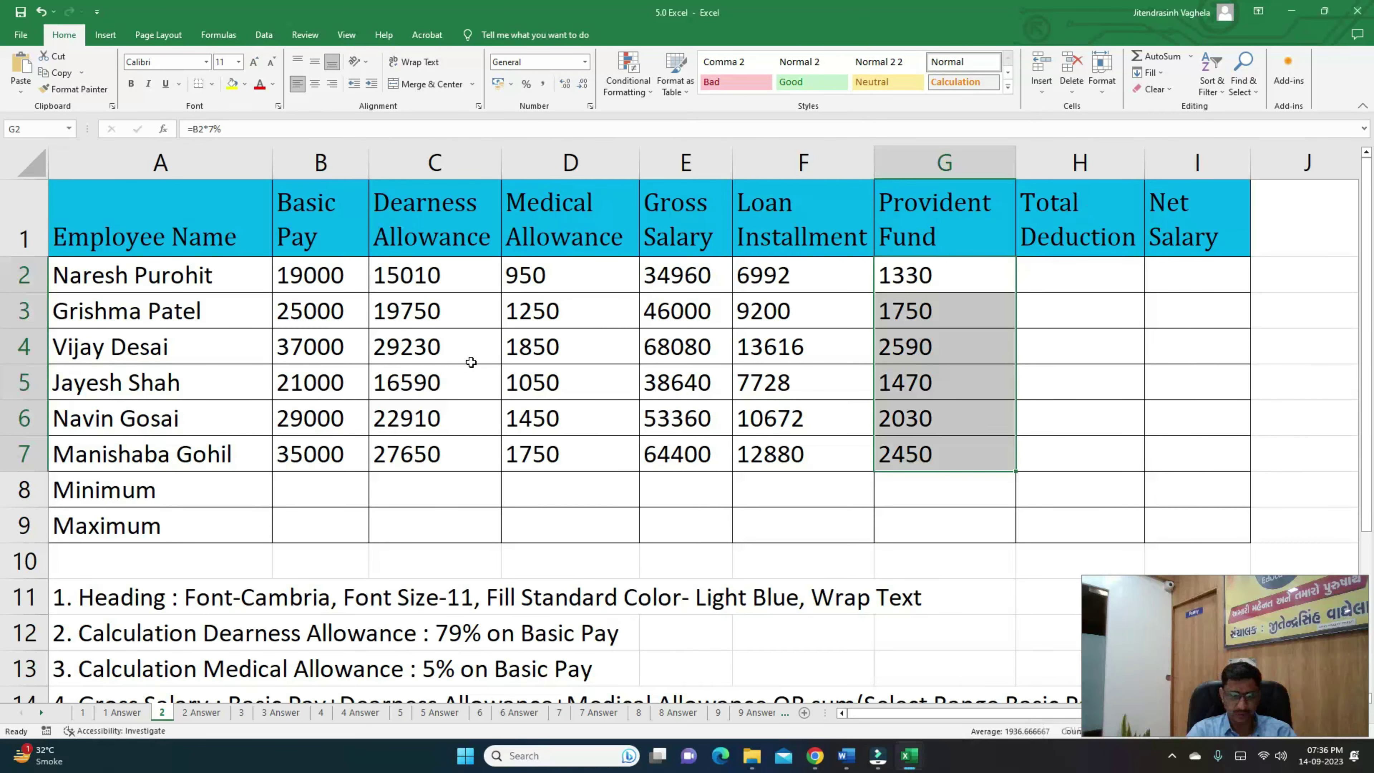
scroll(471, 362, "down", 2)
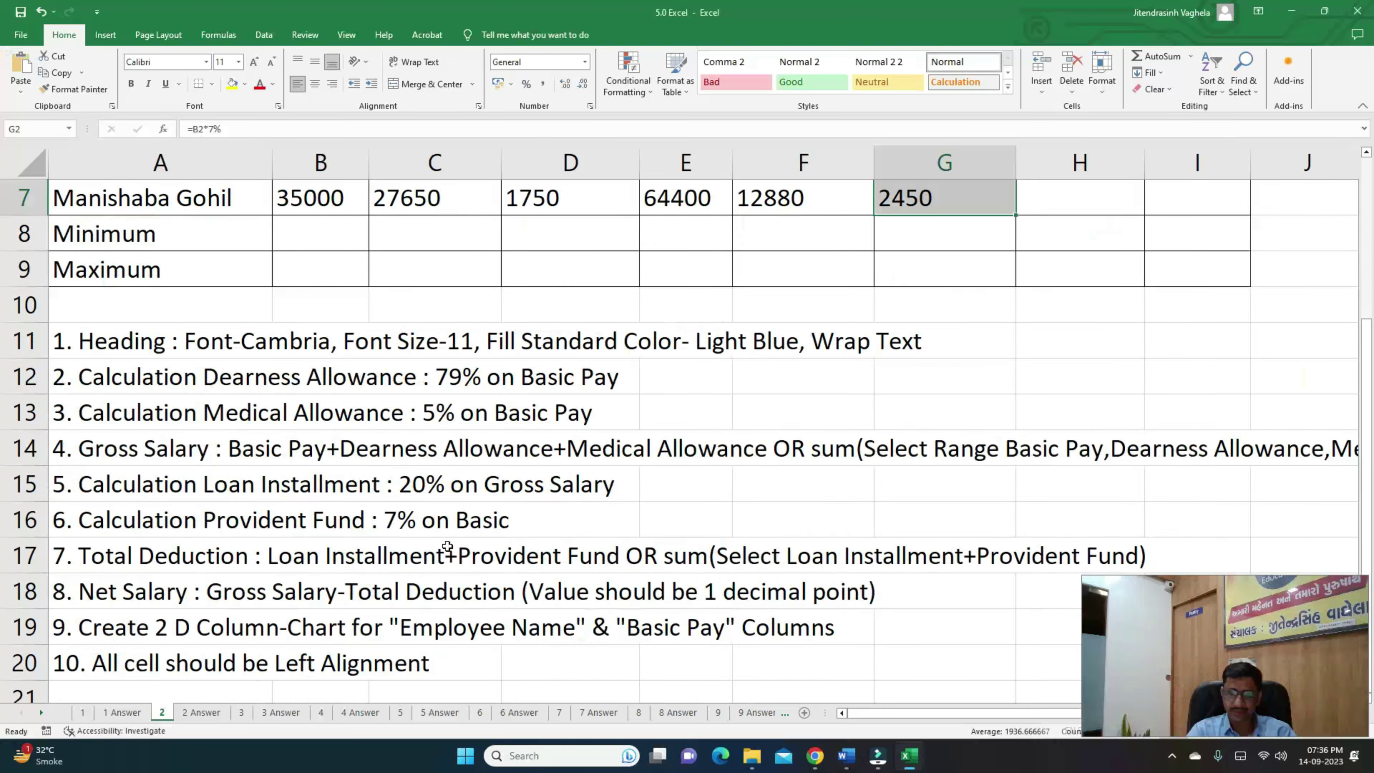
scroll(968, 325, "up", 2)
left_click(1068, 280)
Enter =F2+G2 in H2, then undo the result that showed #NAME?
type("=")
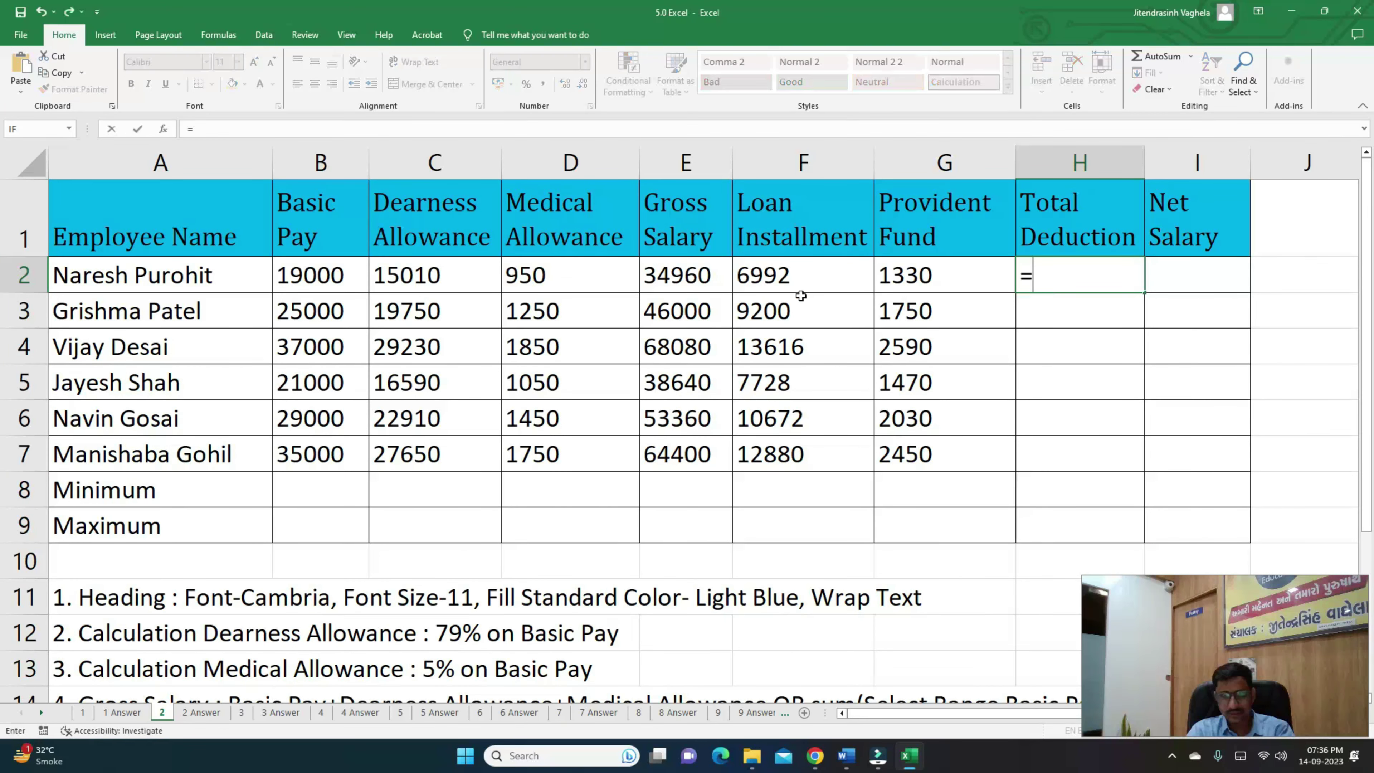
left_click(775, 286)
type("+")
left_click(897, 285)
key("Return")
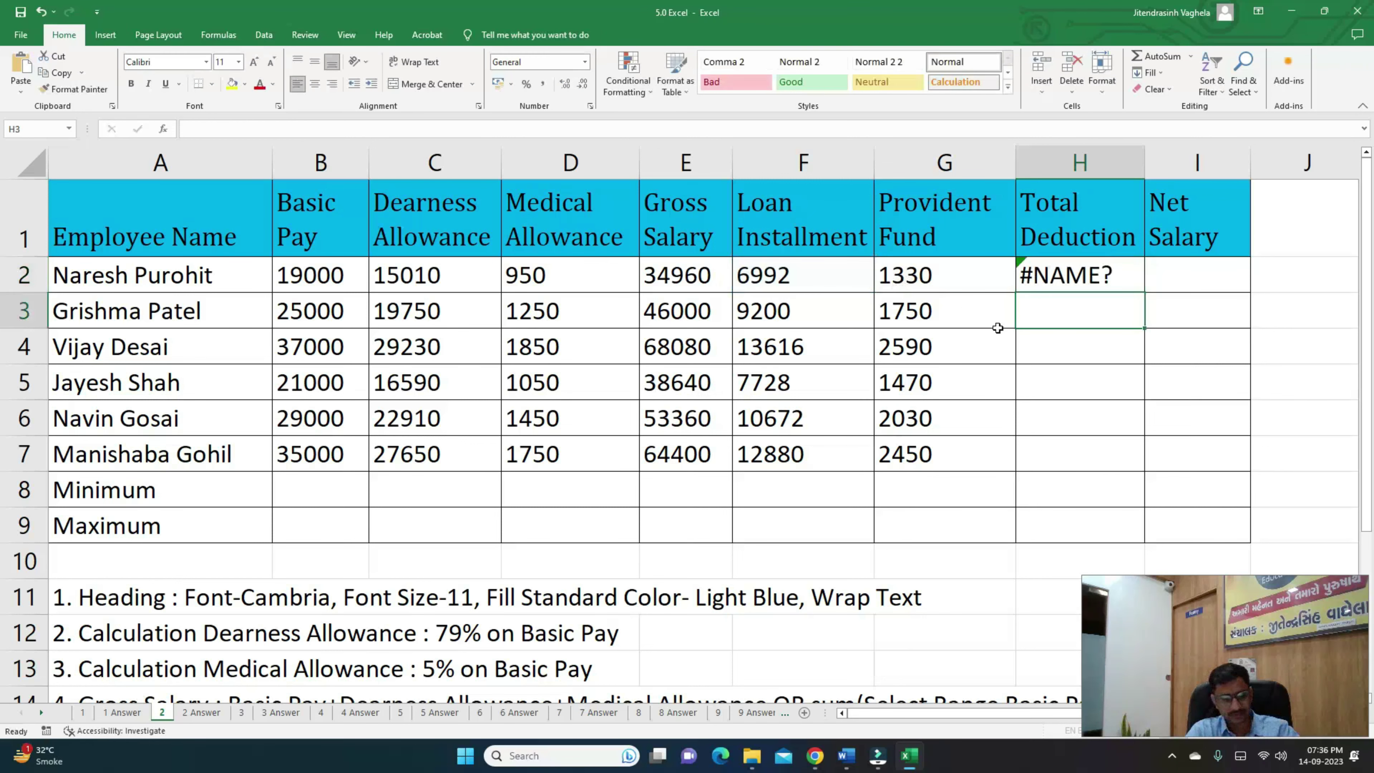
key("ctrl+z")
Re-enter =F2+G2 in H2 and fill it down to H7, giving 8322 through 15330.
type("=")
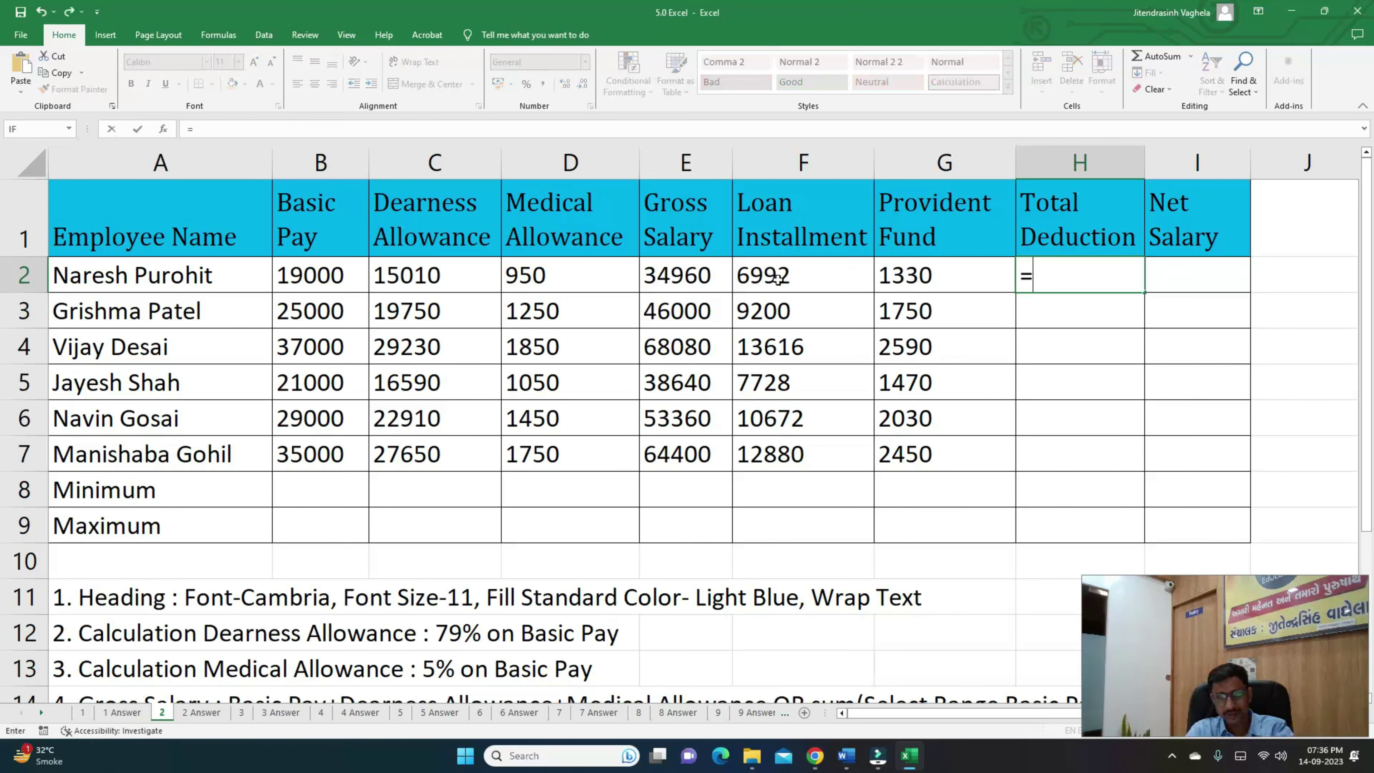
left_click(778, 281)
type("+")
left_click(900, 286)
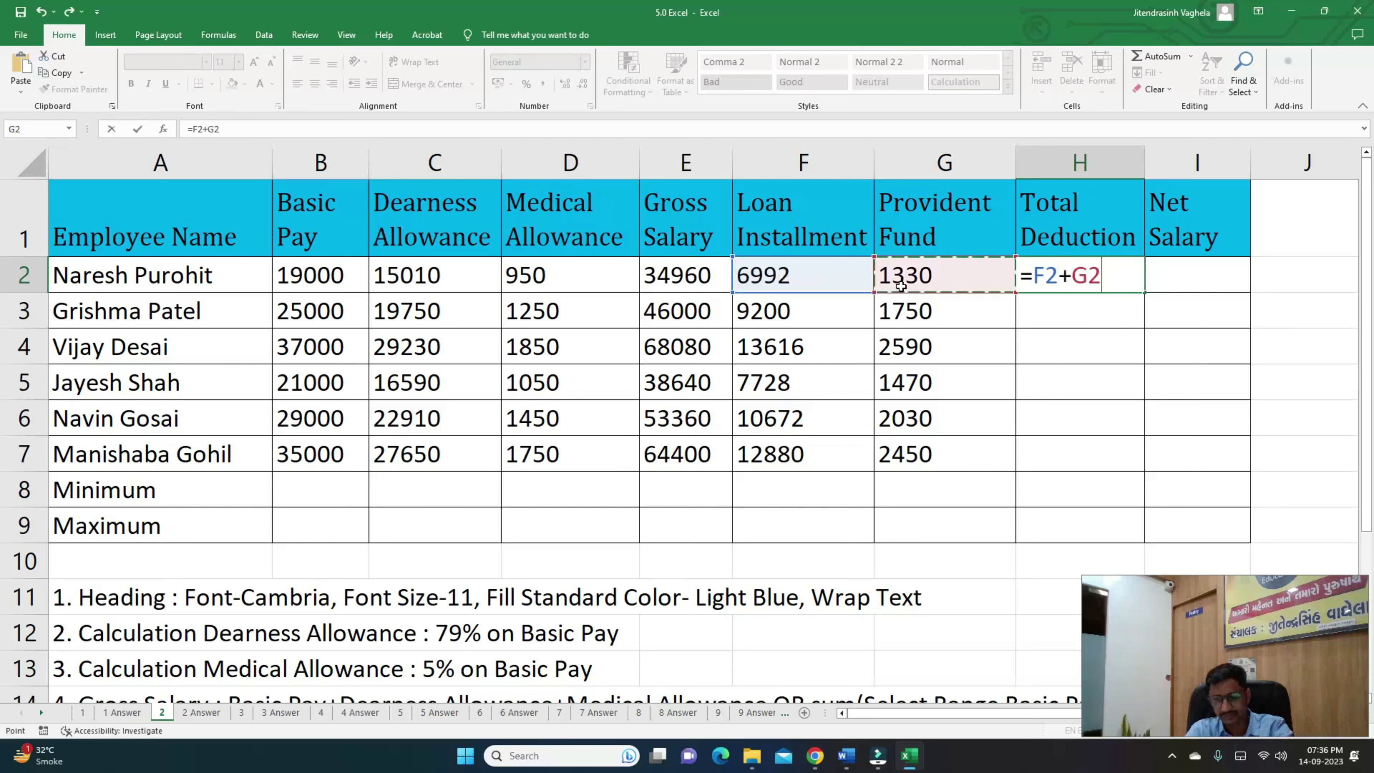
type("\\")
key("BackSpace")
key("Return")
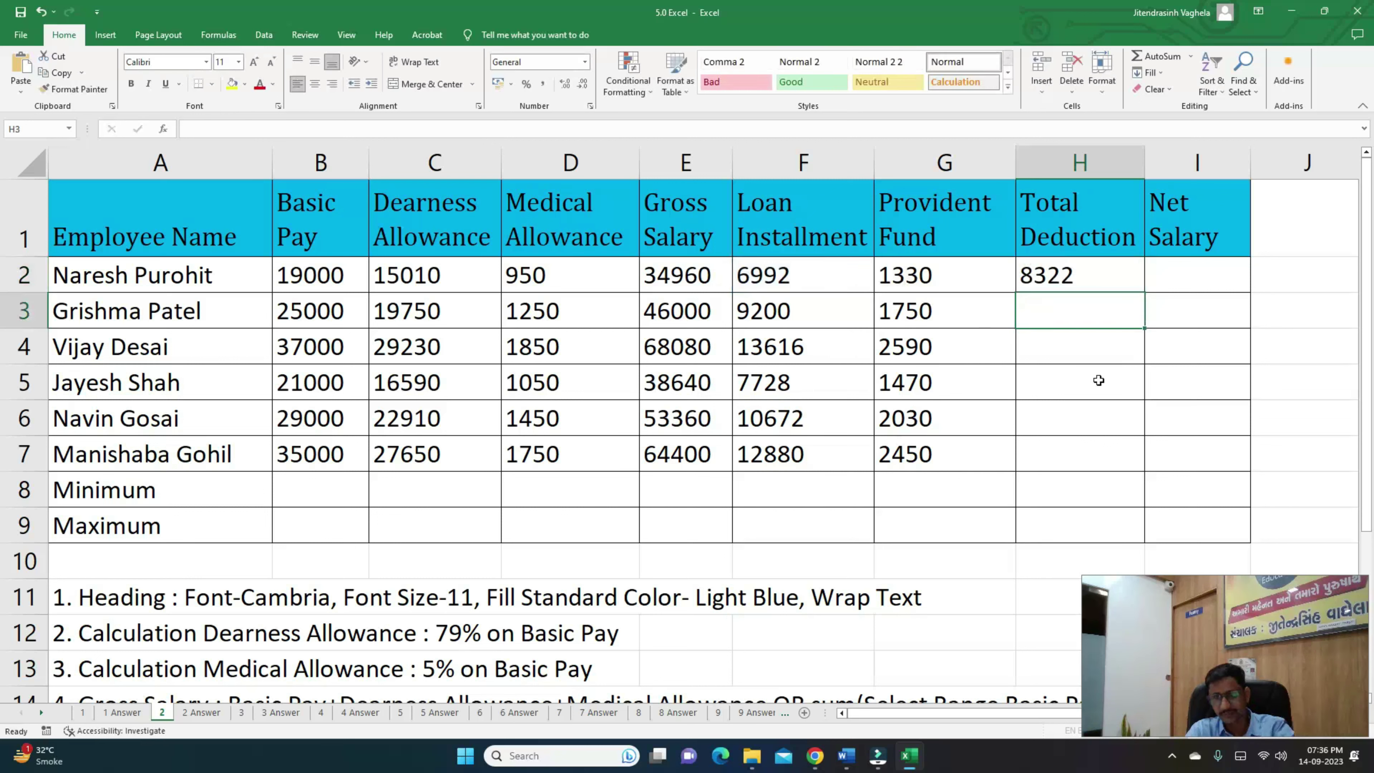
left_click(1073, 279)
left_click_drag(1146, 293, 1092, 460)
left_click(1244, 280)
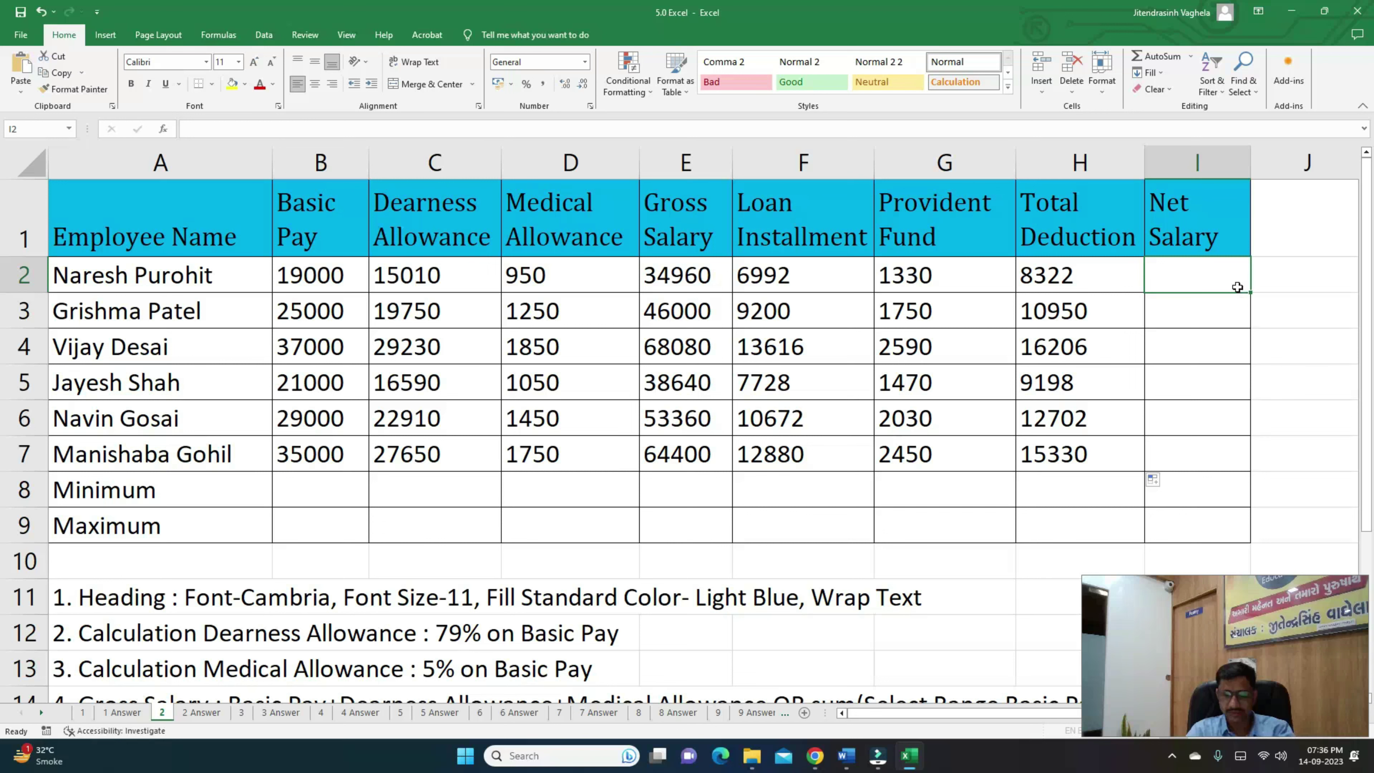
Enter =E2-H2 in I2 and fill it down to I7, giving 26638 through 49070.
type("=")
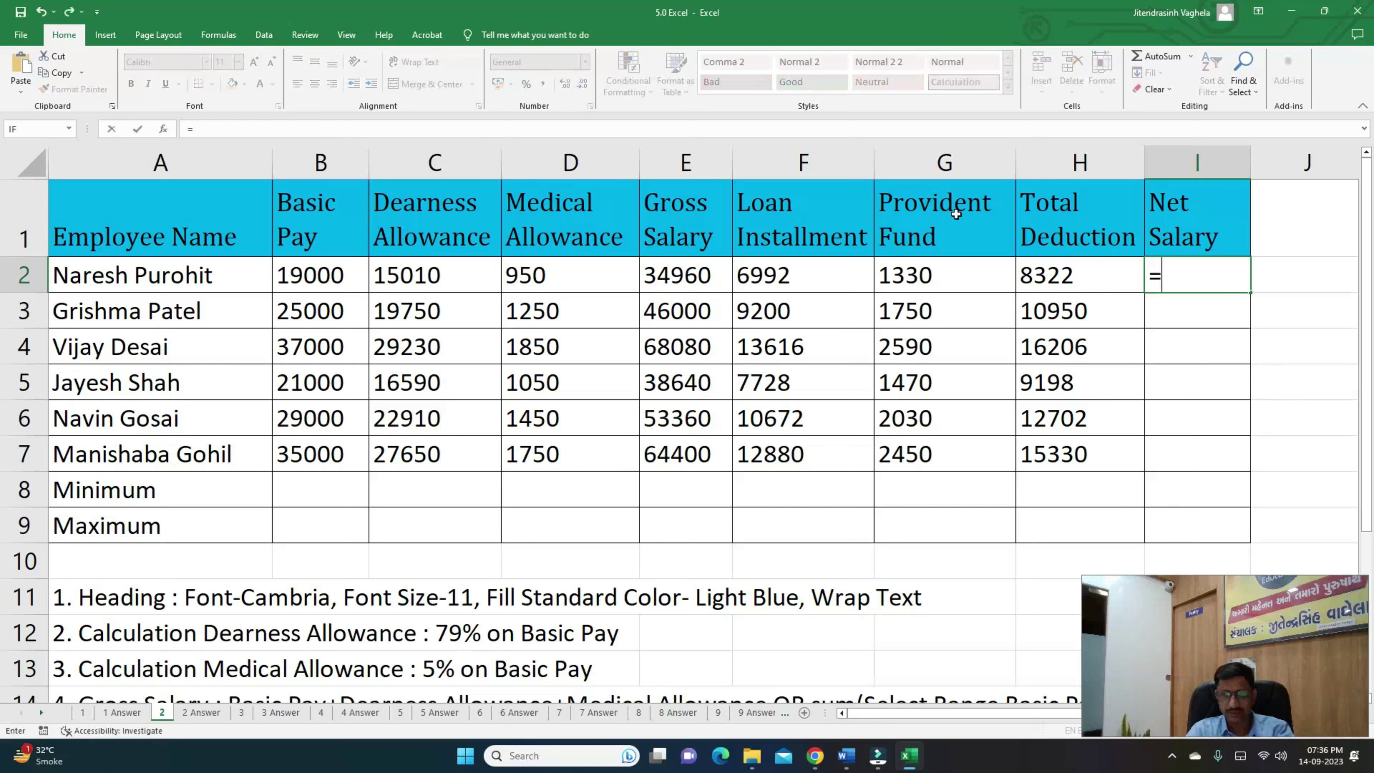
left_click(665, 280)
type("-")
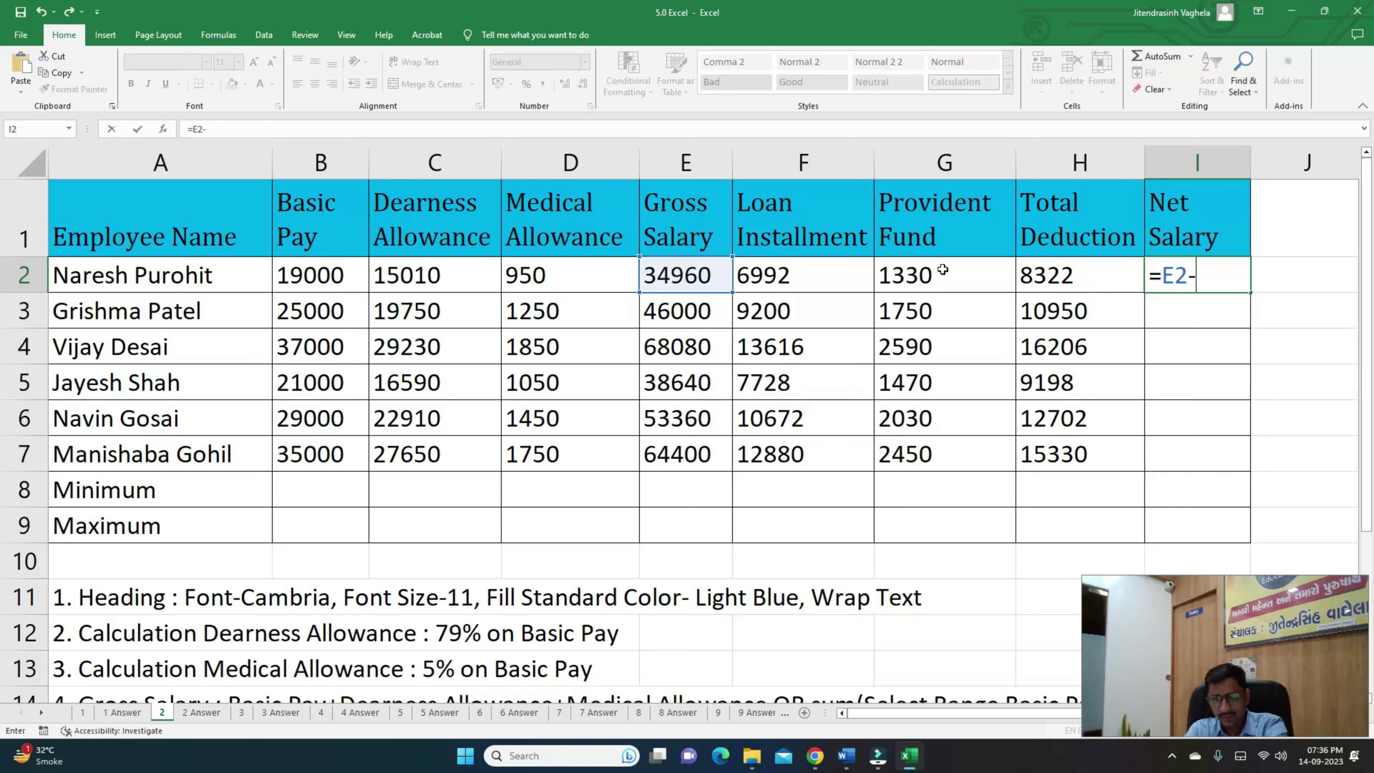
left_click(1031, 285)
key("Return")
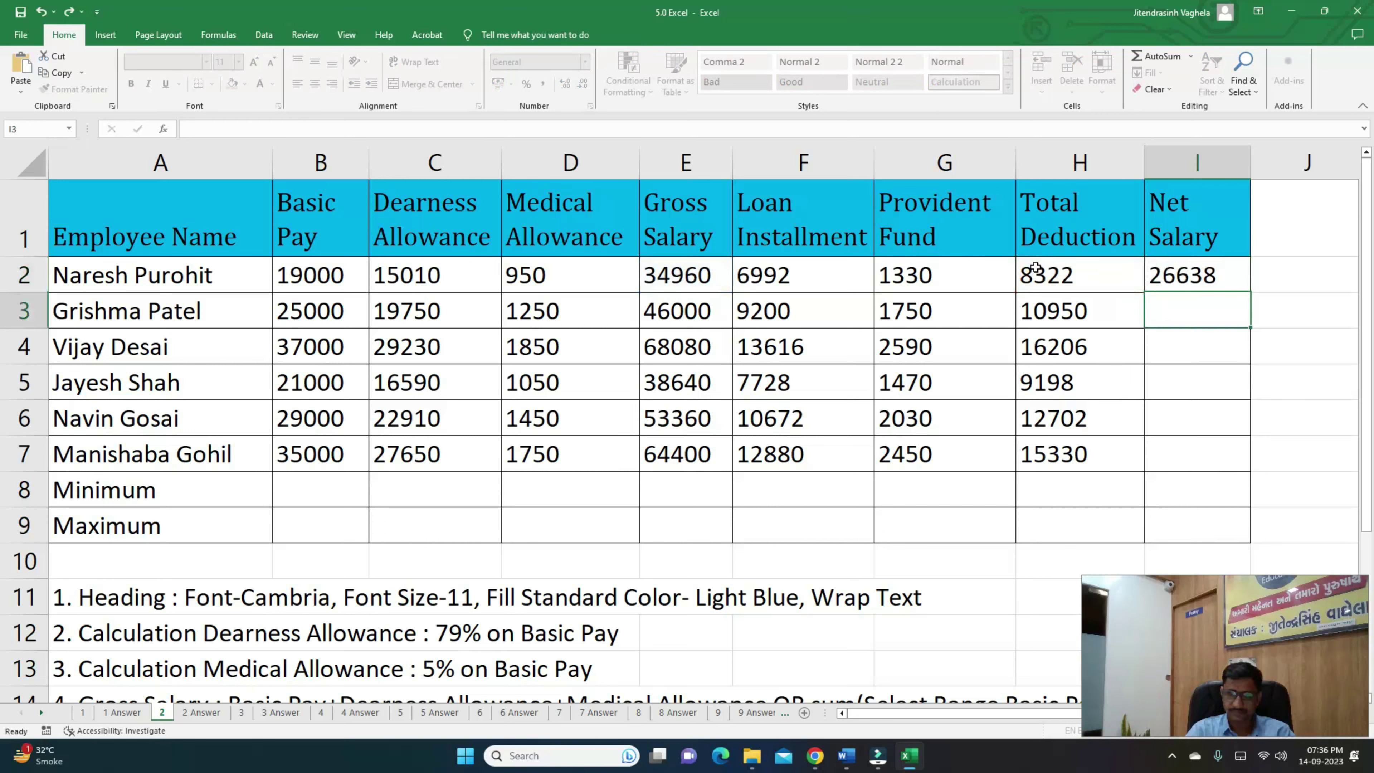
left_click(1223, 276)
mouse_move(1250, 292)
left_mouse_down()
mouse_move(1218, 486)
mouse_move(1211, 463)
left_mouse_up()
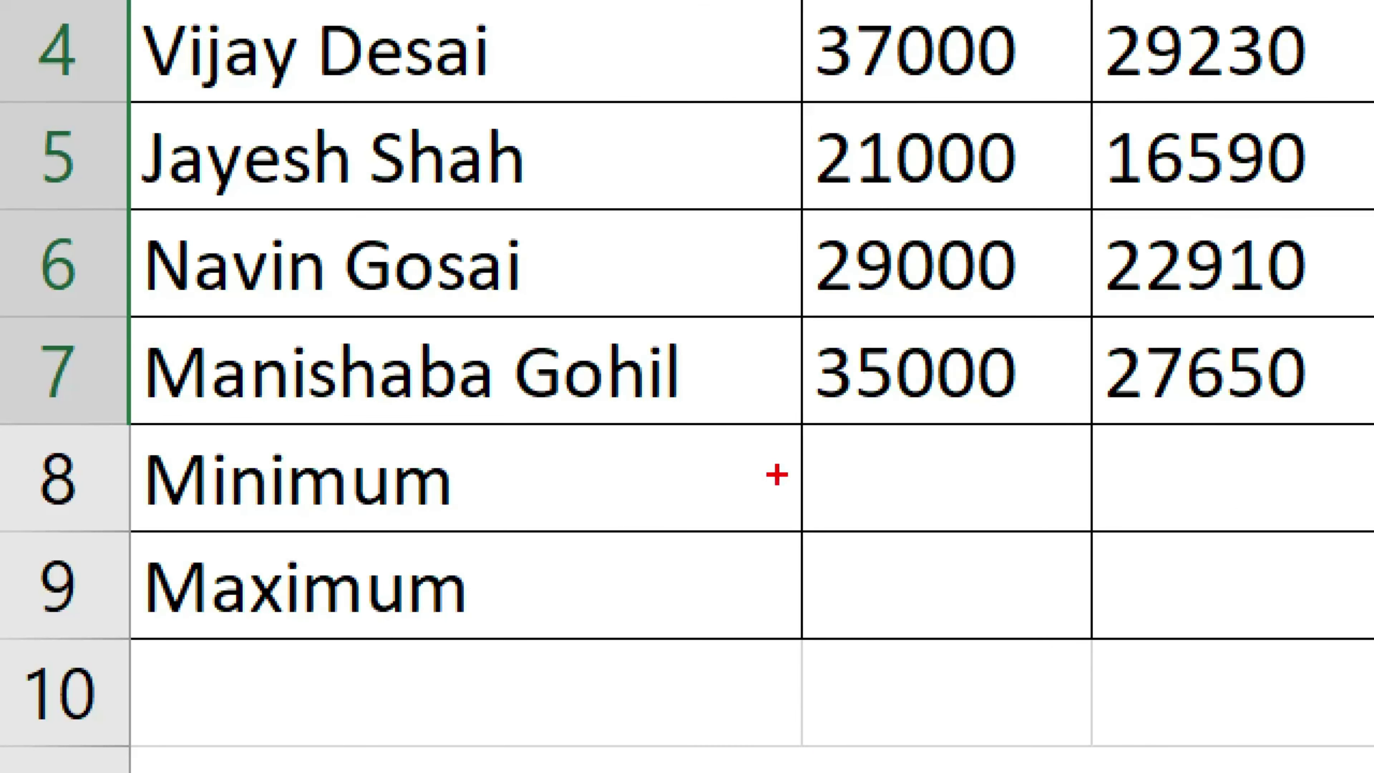
left_click_drag(776, 475, 838, 488)
left_click_drag(821, 575, 855, 605)
left_click(308, 492)
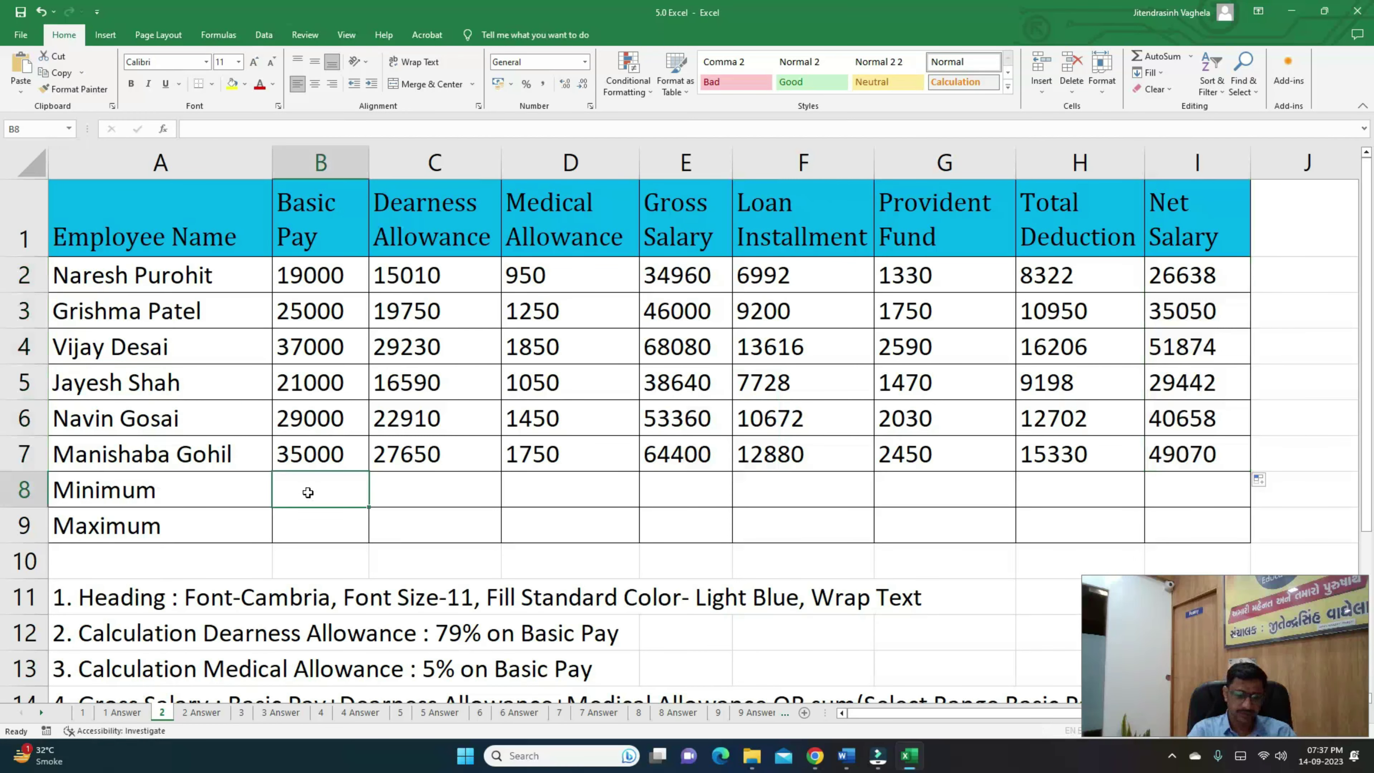
Enter =MIN(B2:B7) in B8 for the lowest Basic Pay.
type("=min")
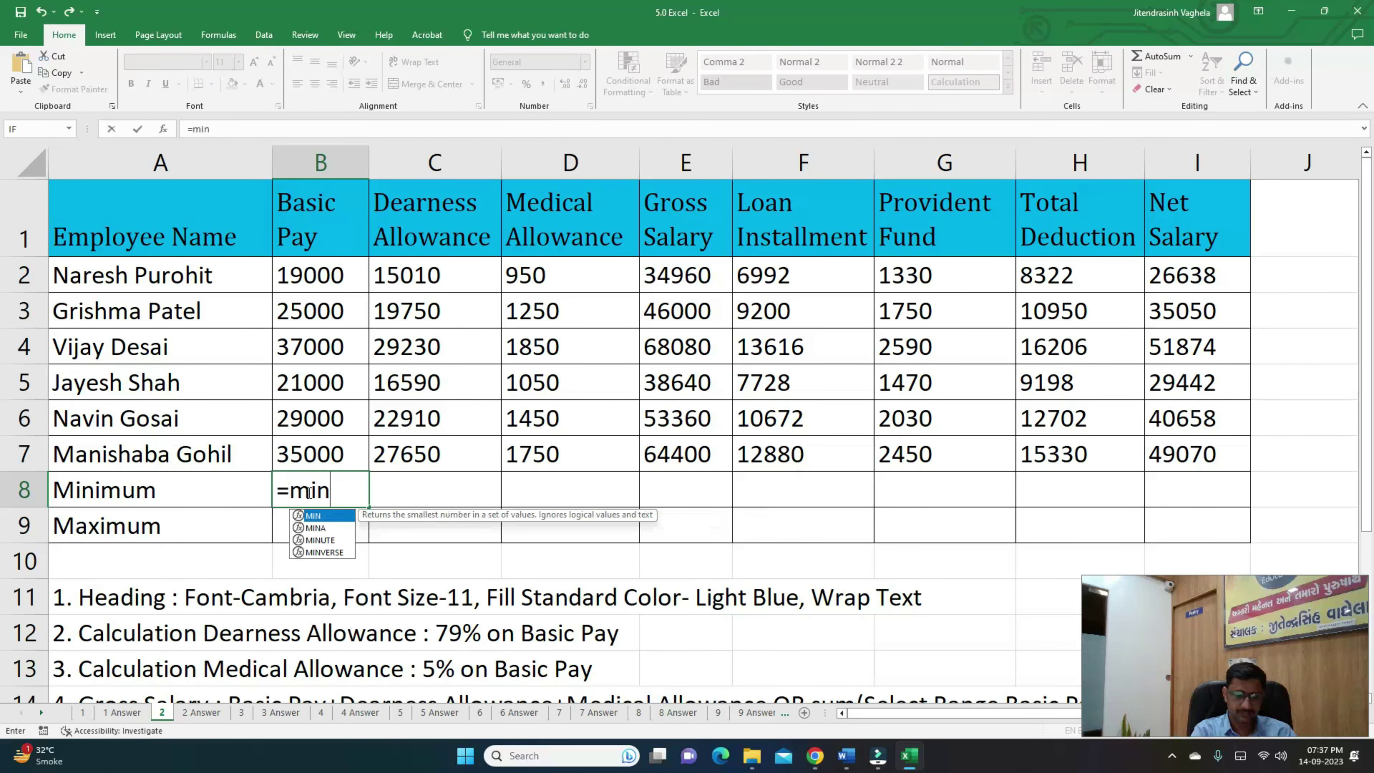
type("(")
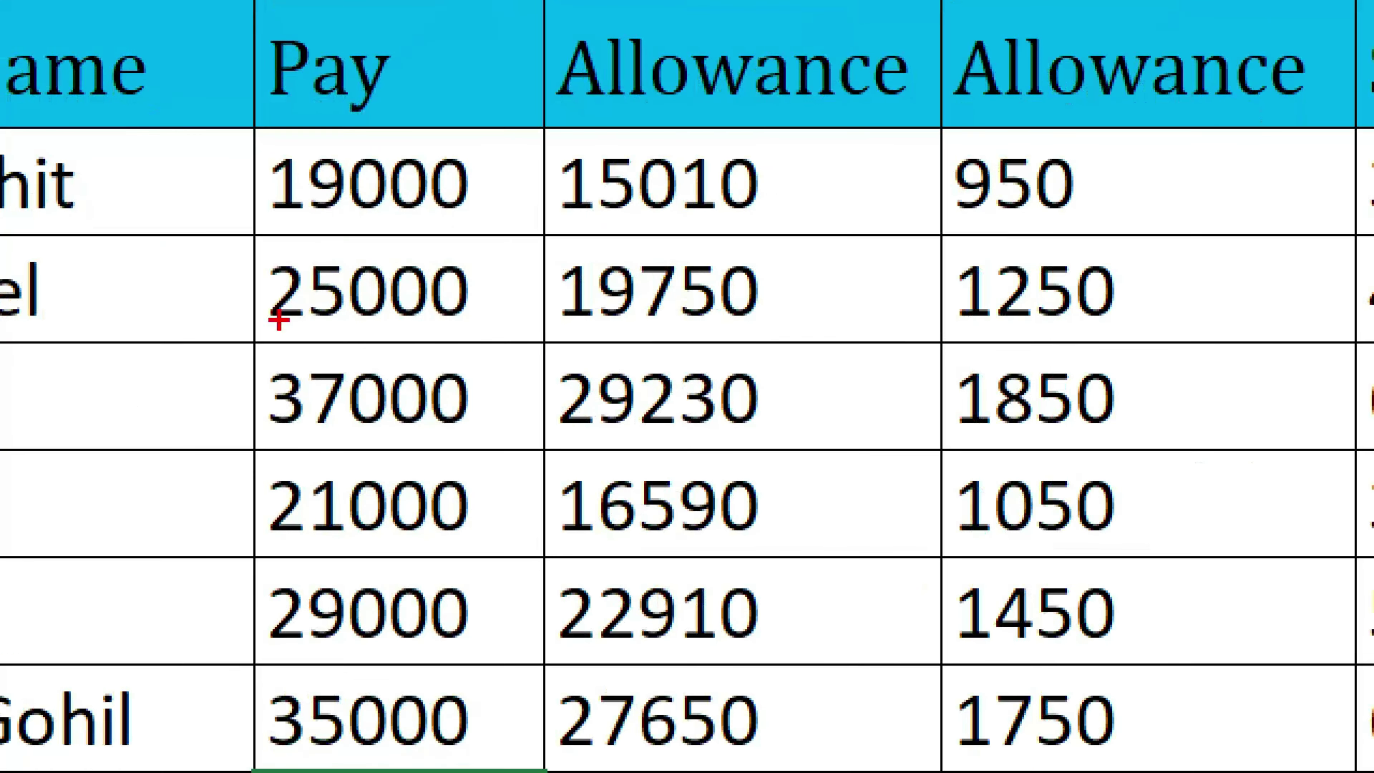
left_click_drag(291, 142, 422, 187)
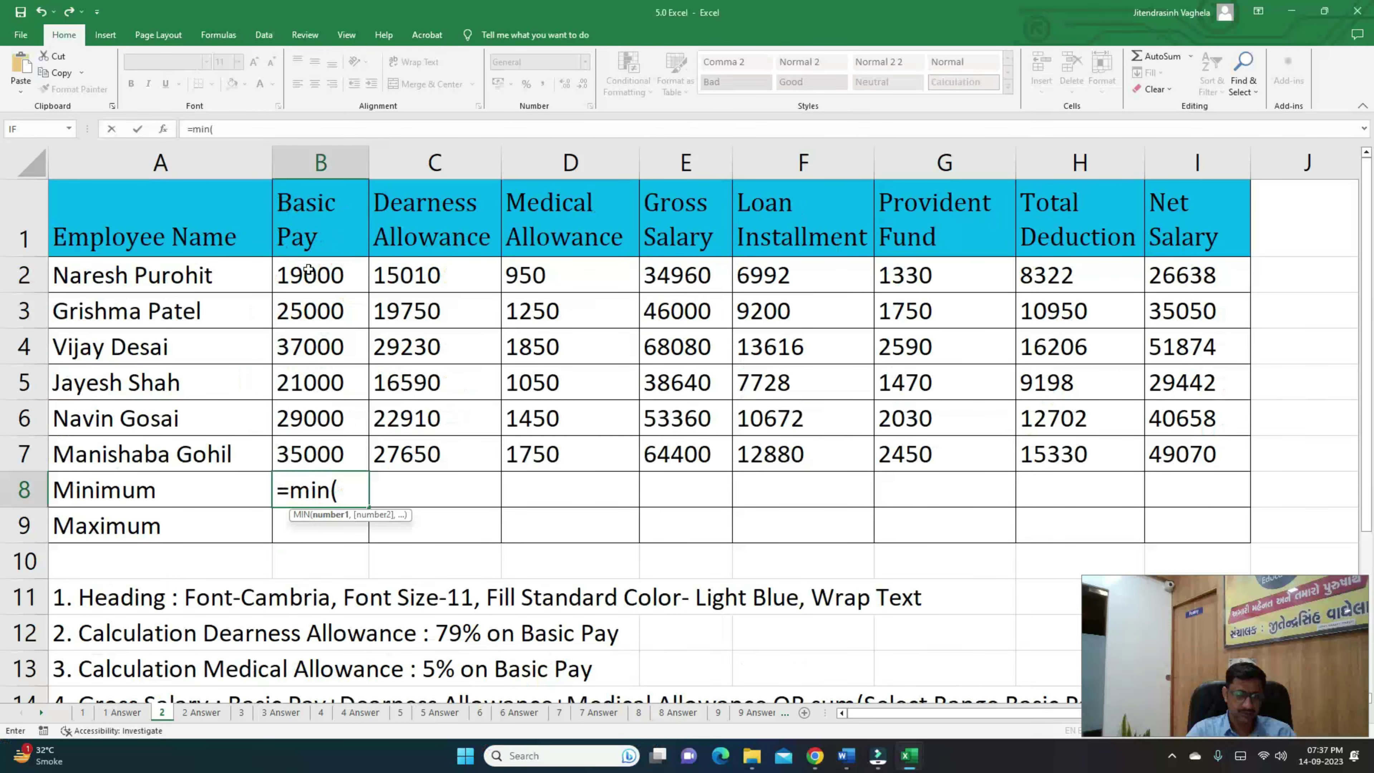
left_click_drag(308, 270, 332, 456)
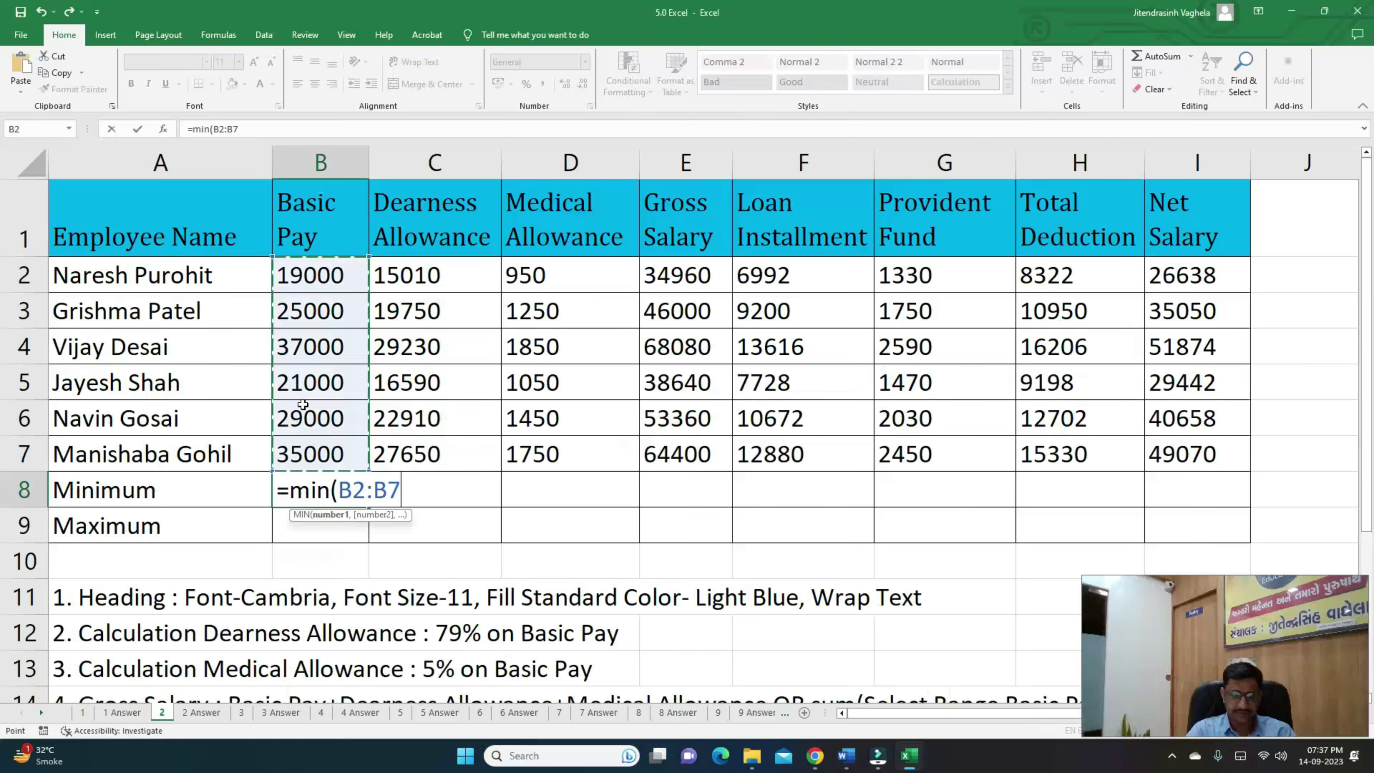
key("Return")
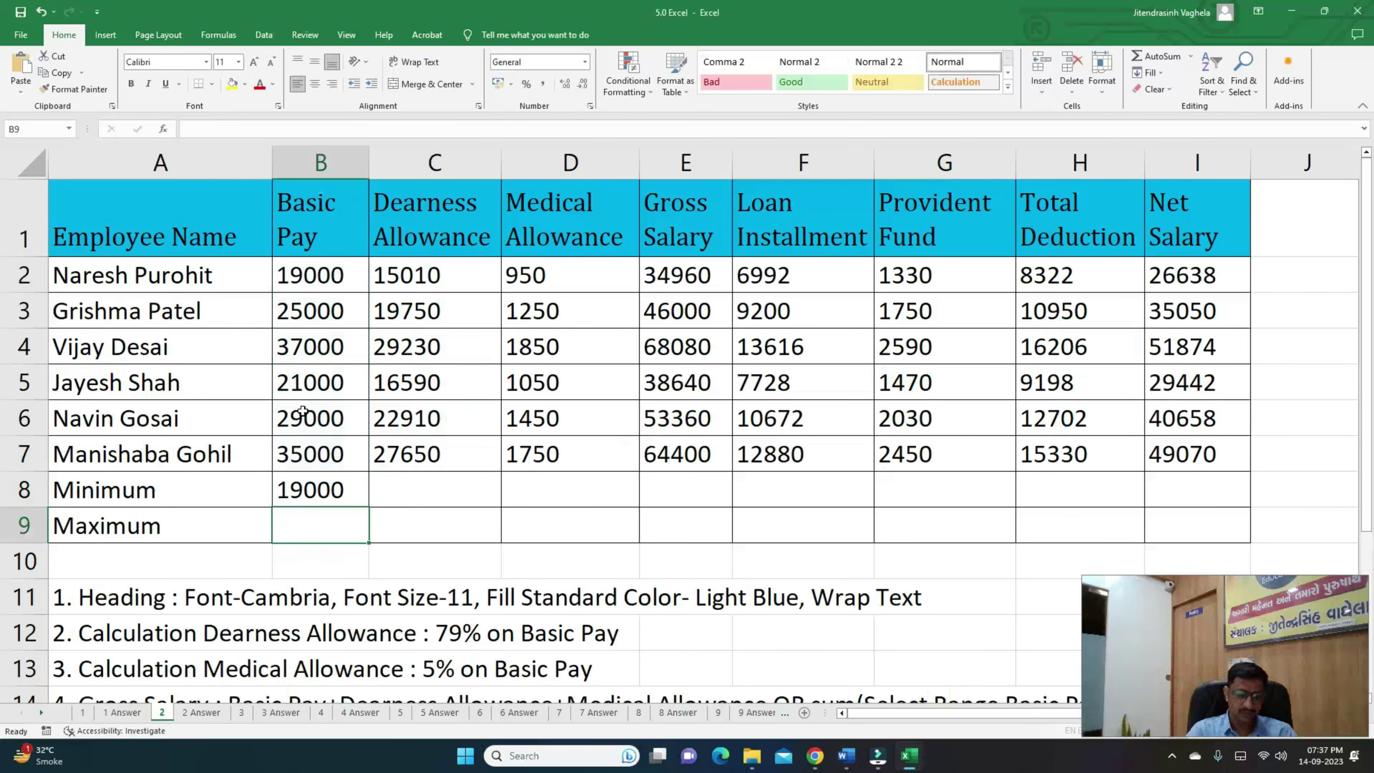
Enter =MAX(B2:B7) in B9, correcting the range to include B7.
type("=max")
key("Tab")
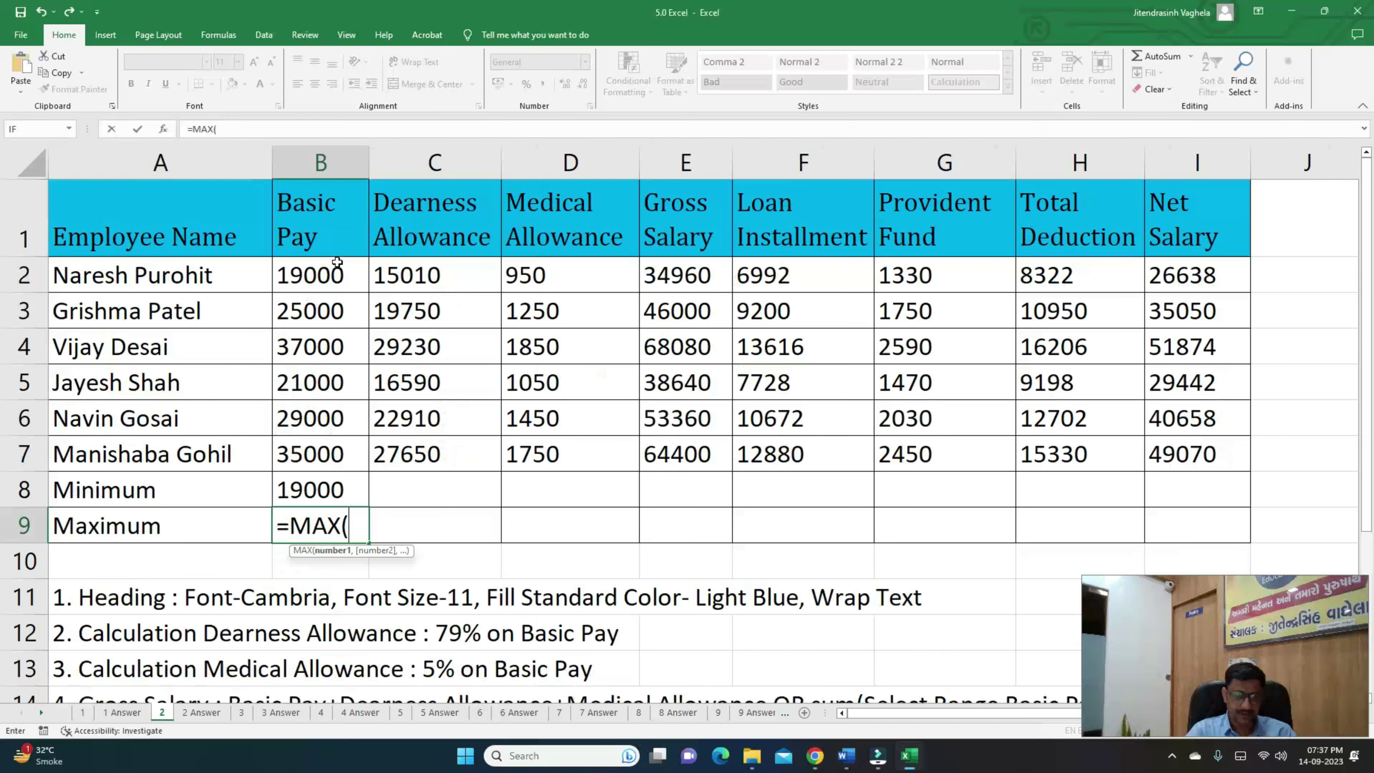
left_click_drag(336, 262, 313, 374)
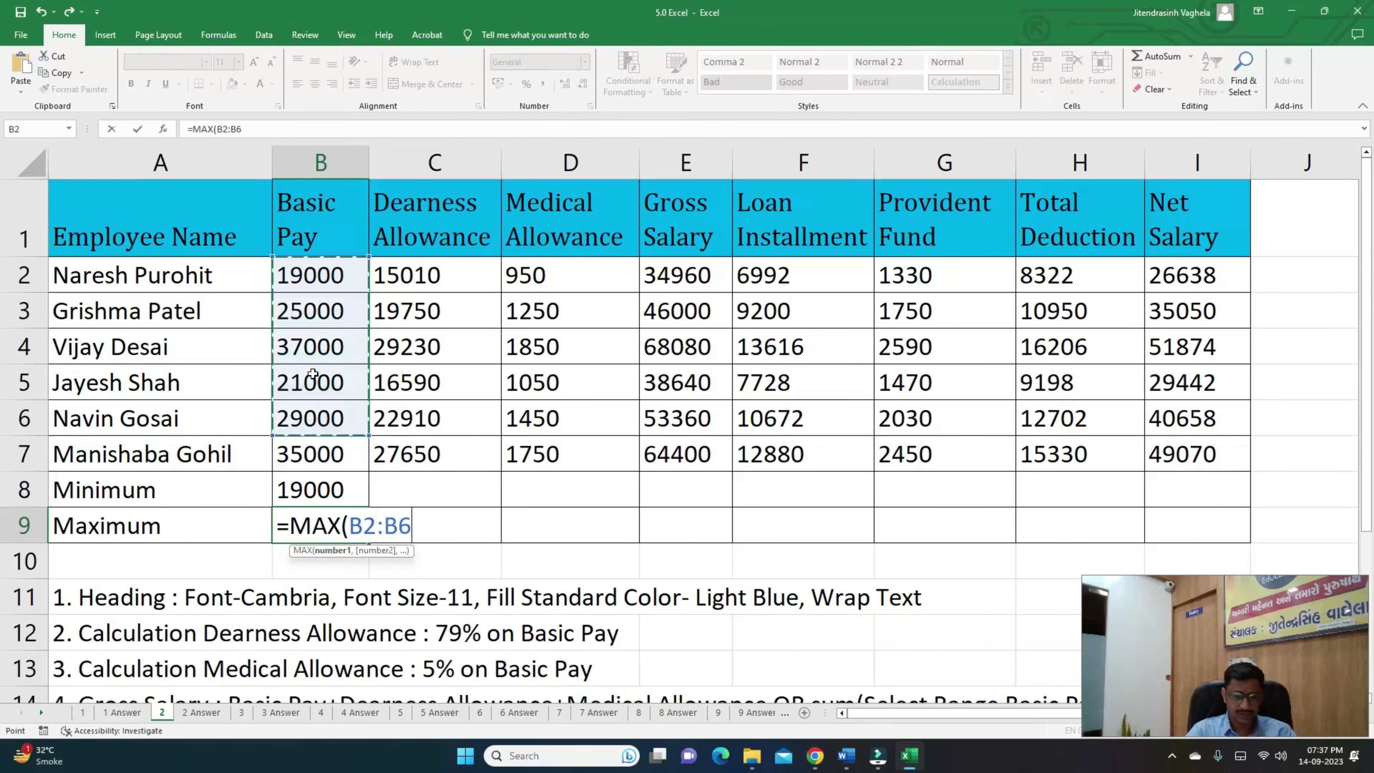
key("Return")
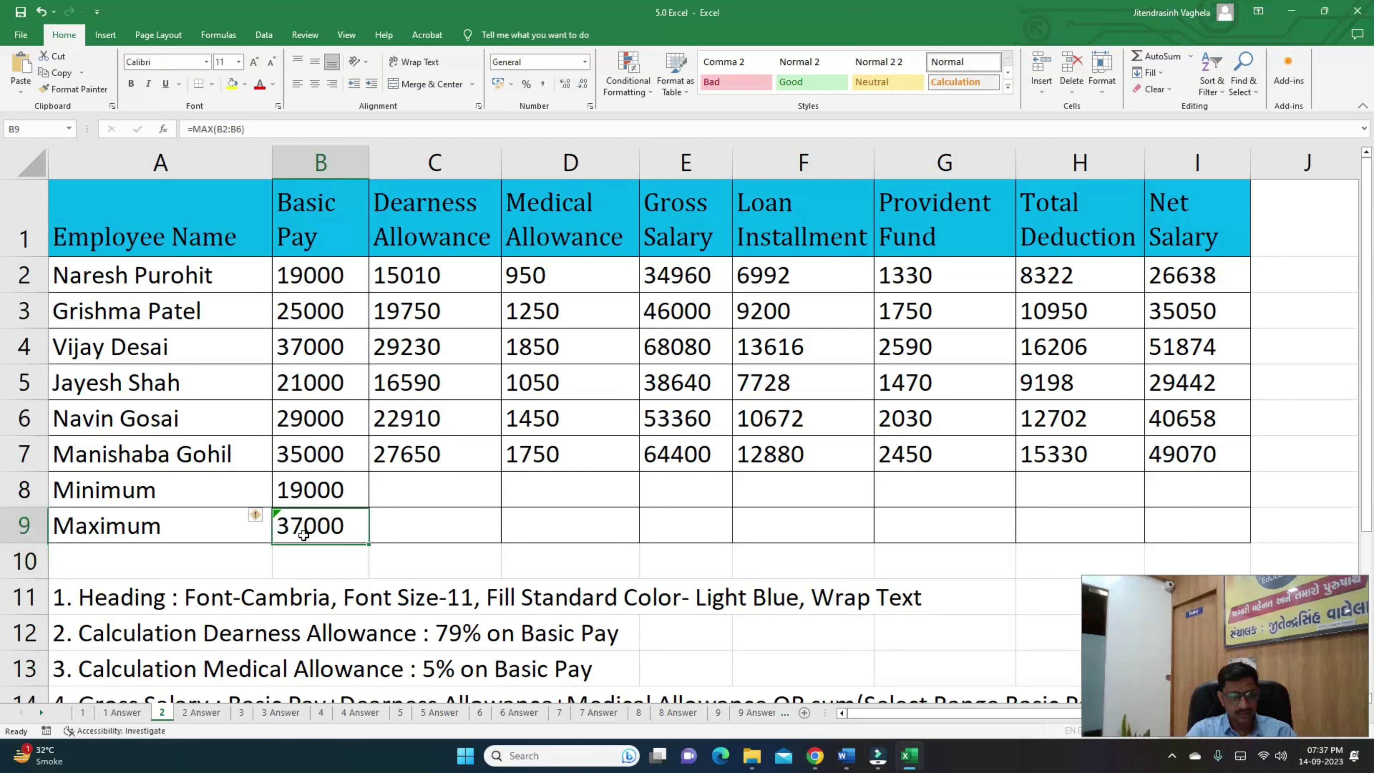
double_click(325, 522)
left_click_drag(367, 444, 362, 464)
key("Return")
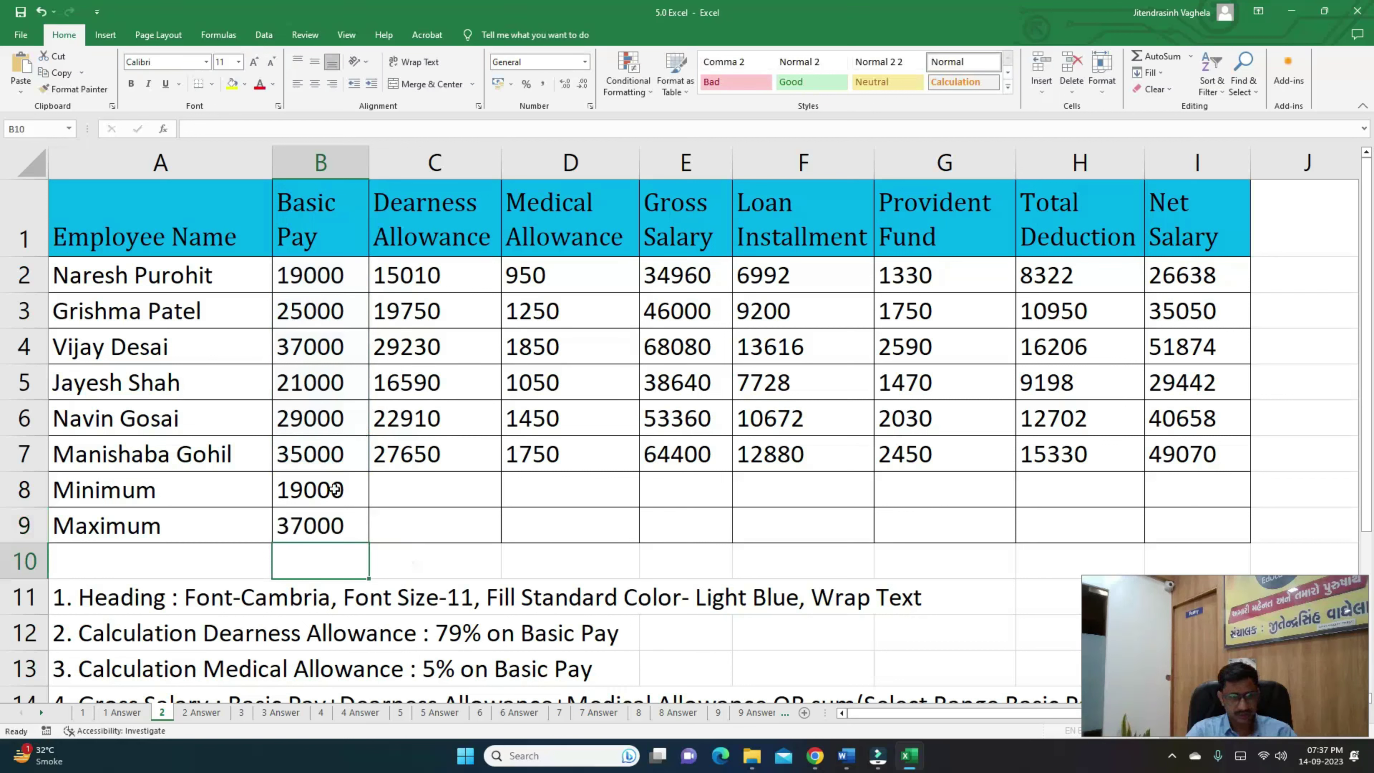
Fill the B8:B9 MIN and MAX formulas across through Net Salary in column I.
left_click(336, 489)
left_click_drag(323, 489, 320, 520)
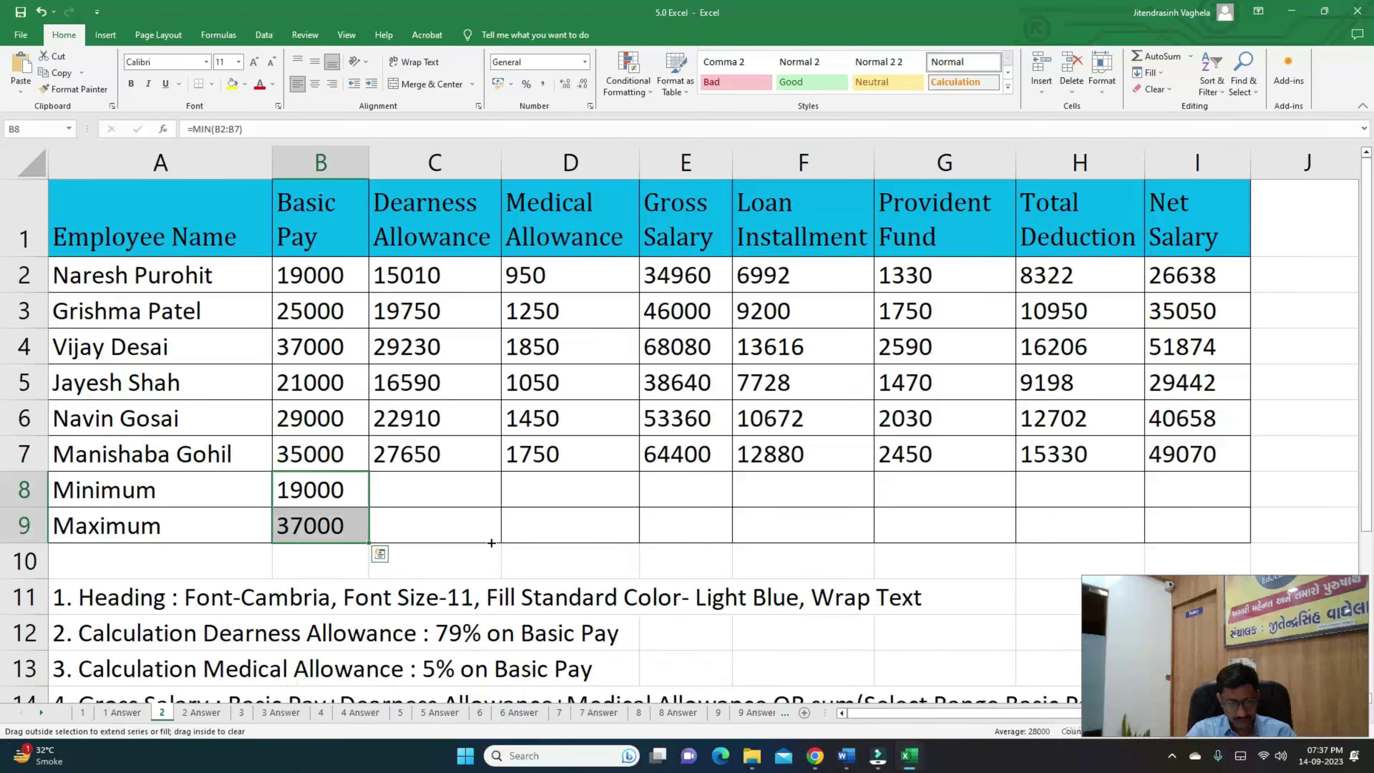
left_click_drag(371, 543, 1198, 528)
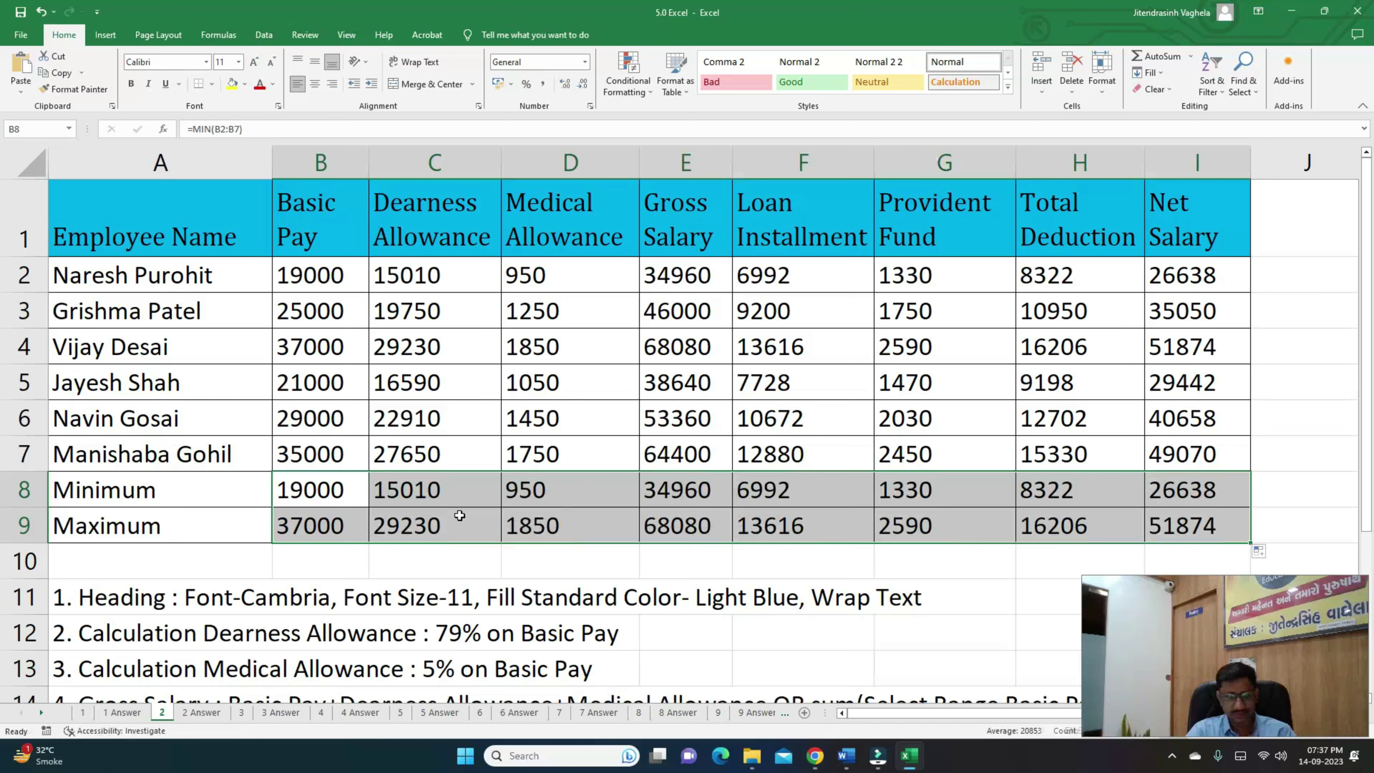
key("ctrl+z")
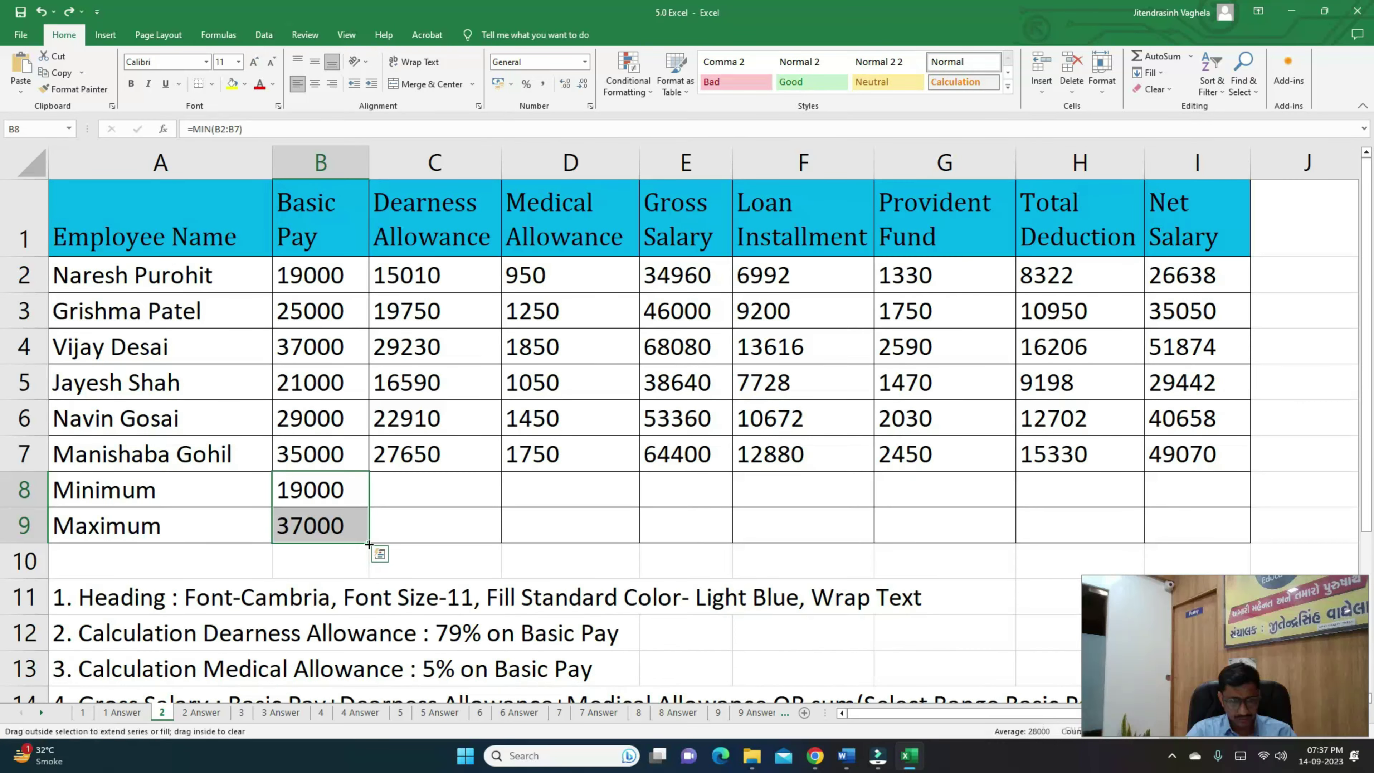
left_click_drag(369, 542, 1190, 528)
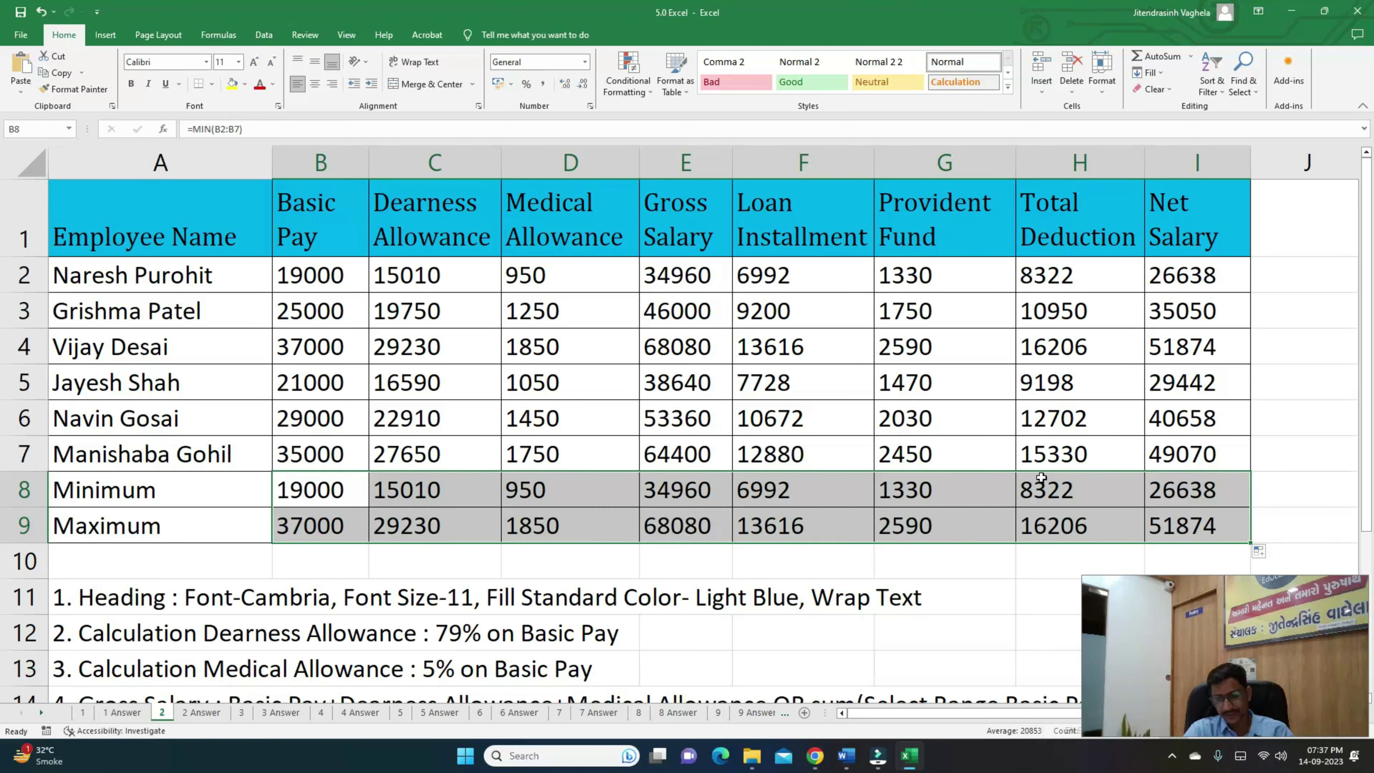
Select the Employee Name and Basic Pay columns as chart data.
scroll(491, 470, "down", 5)
scroll(479, 463, "up", 1)
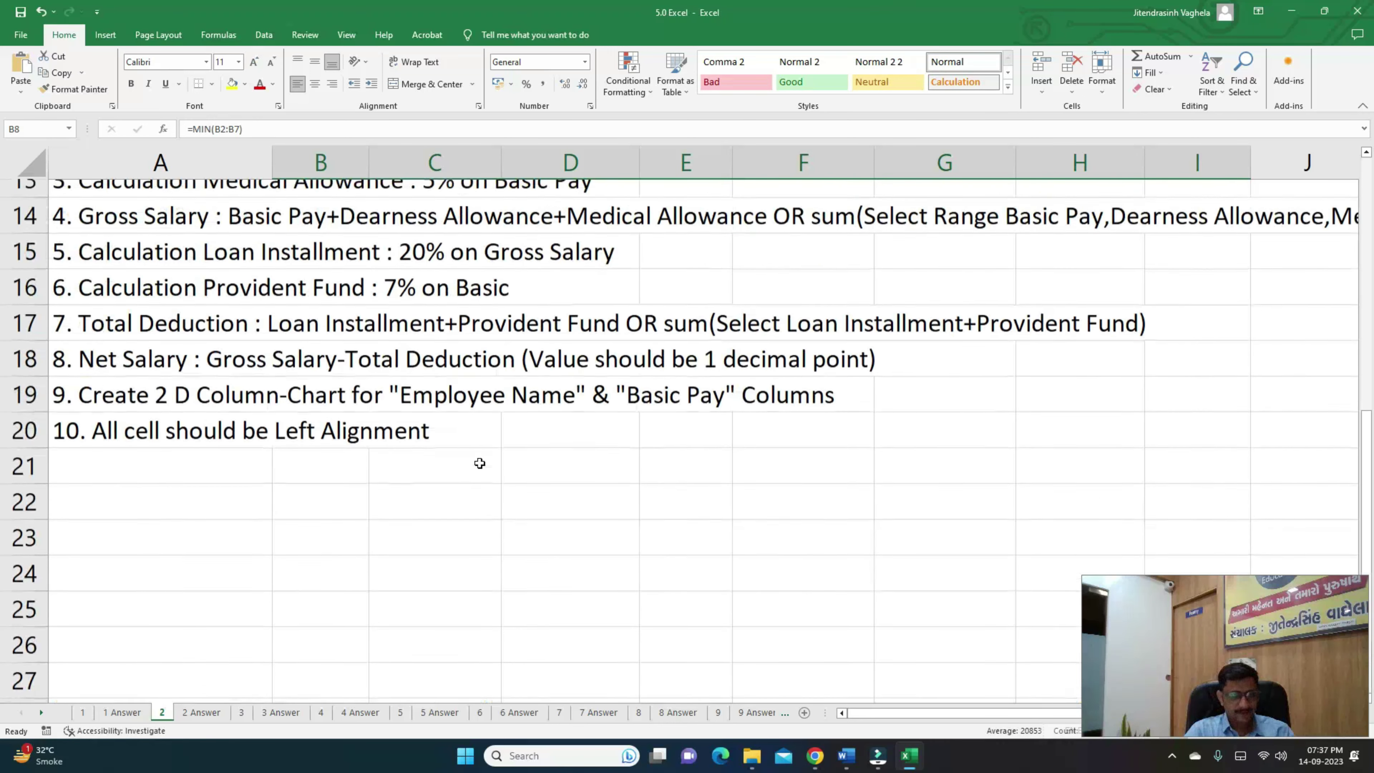
scroll(479, 463, "up", 1)
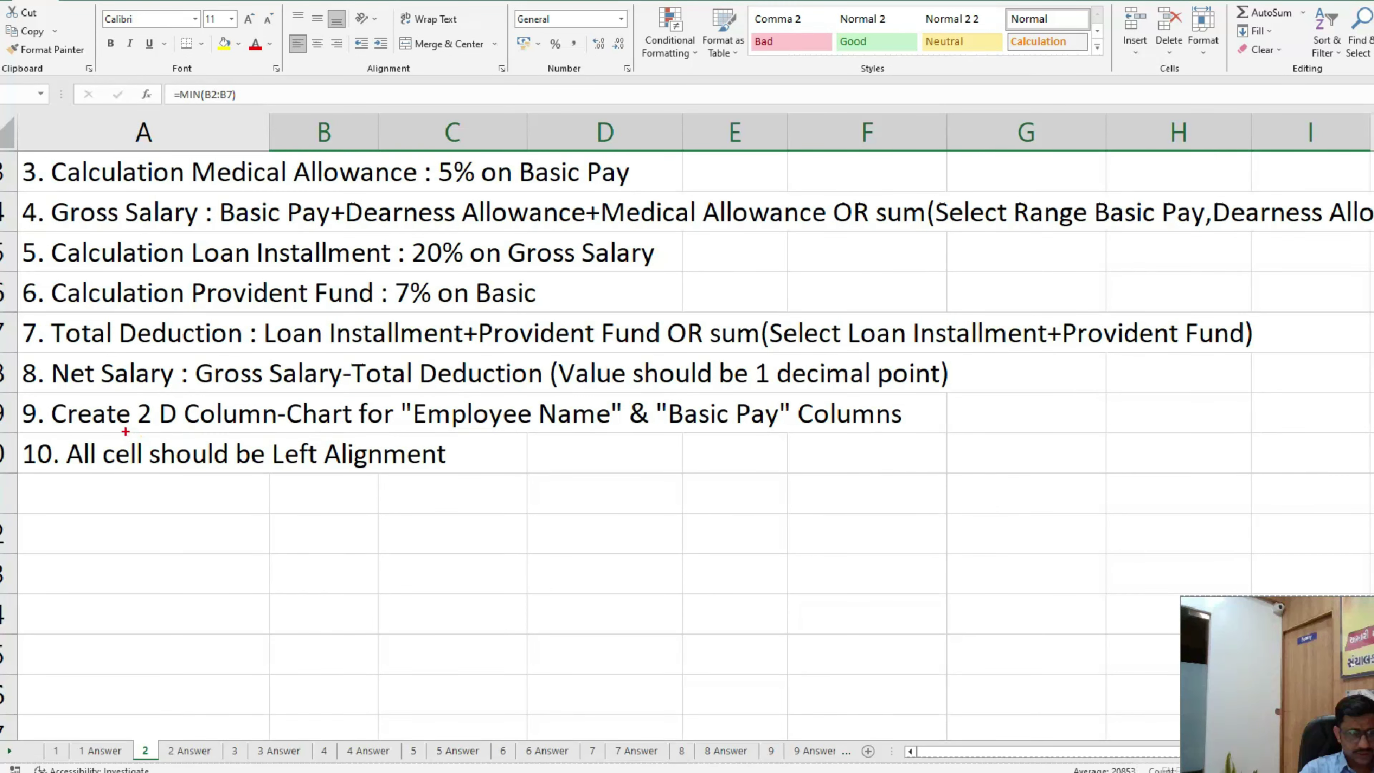
left_click_drag(125, 431, 393, 433)
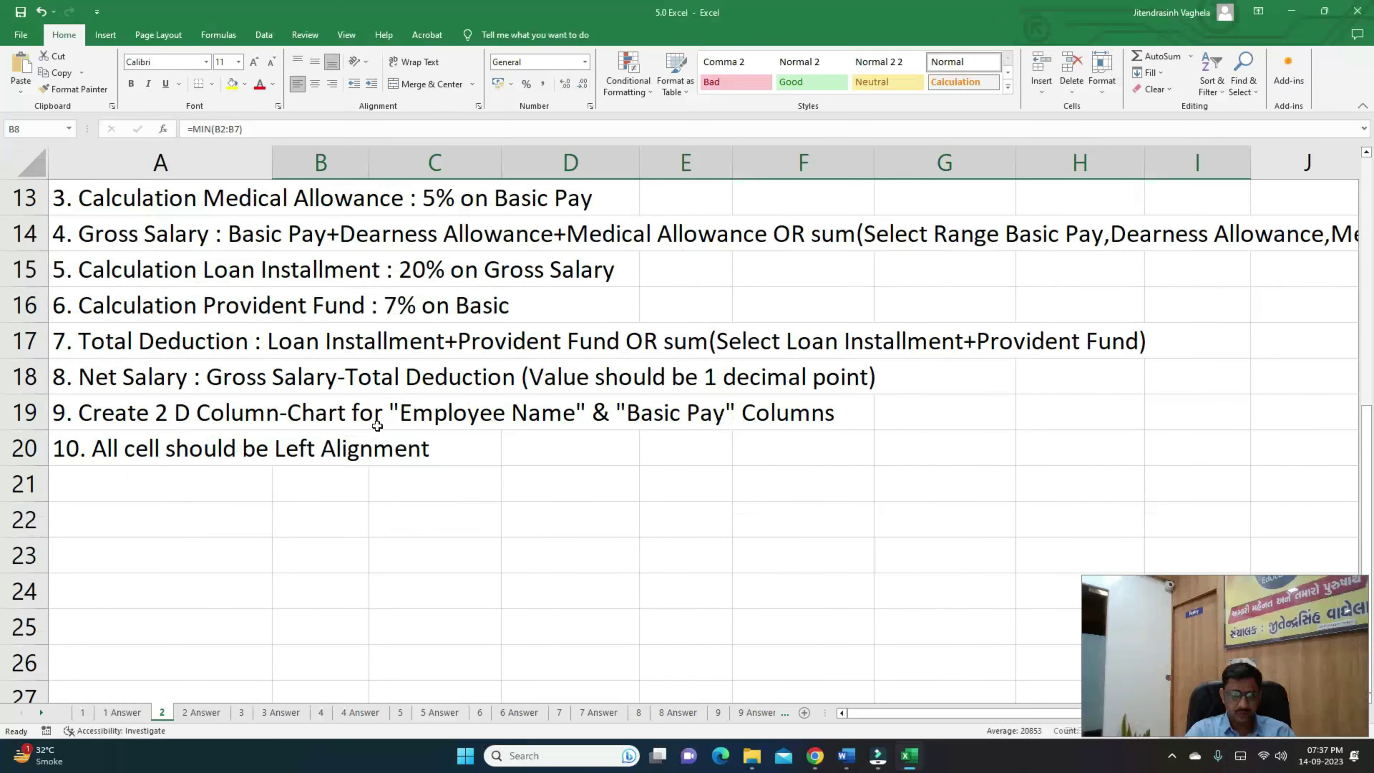
scroll(378, 425, "up", 4)
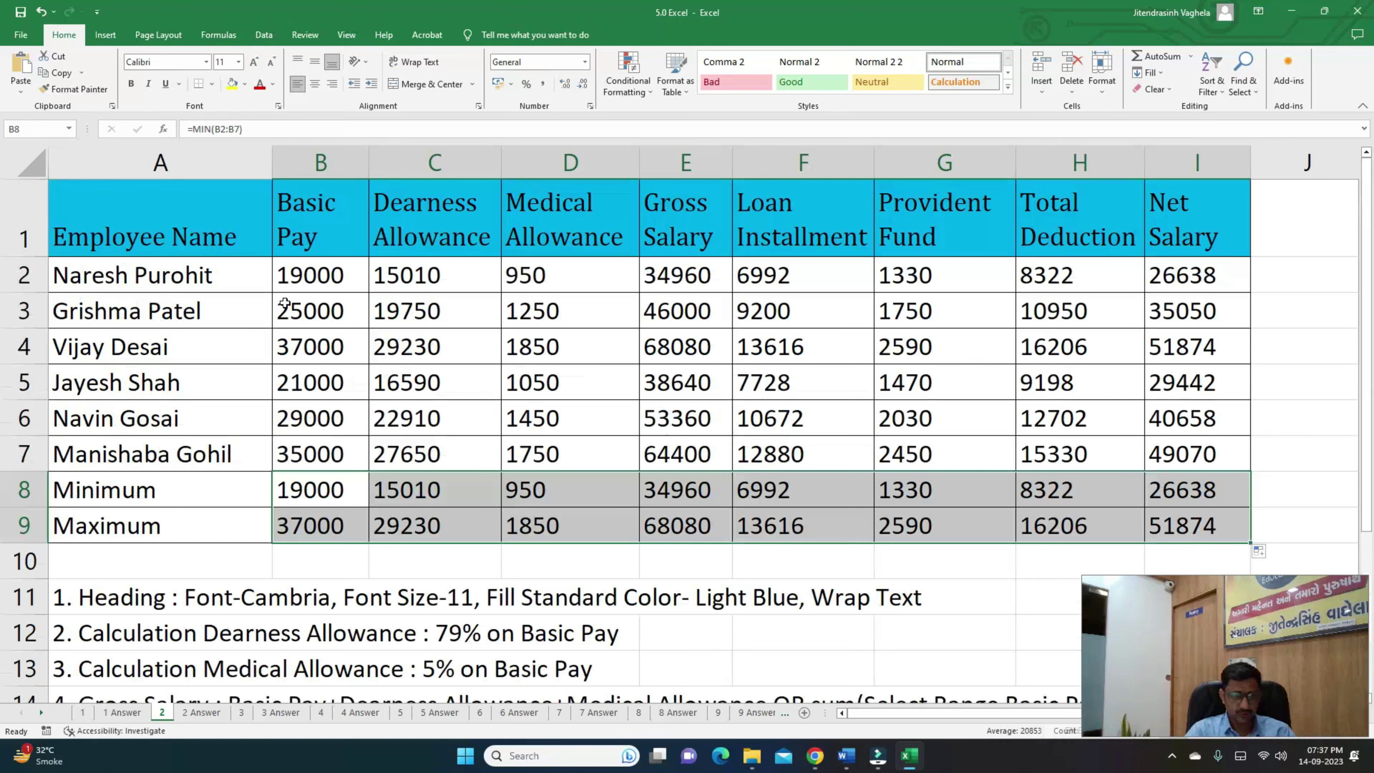
left_click_drag(152, 230, 324, 524)
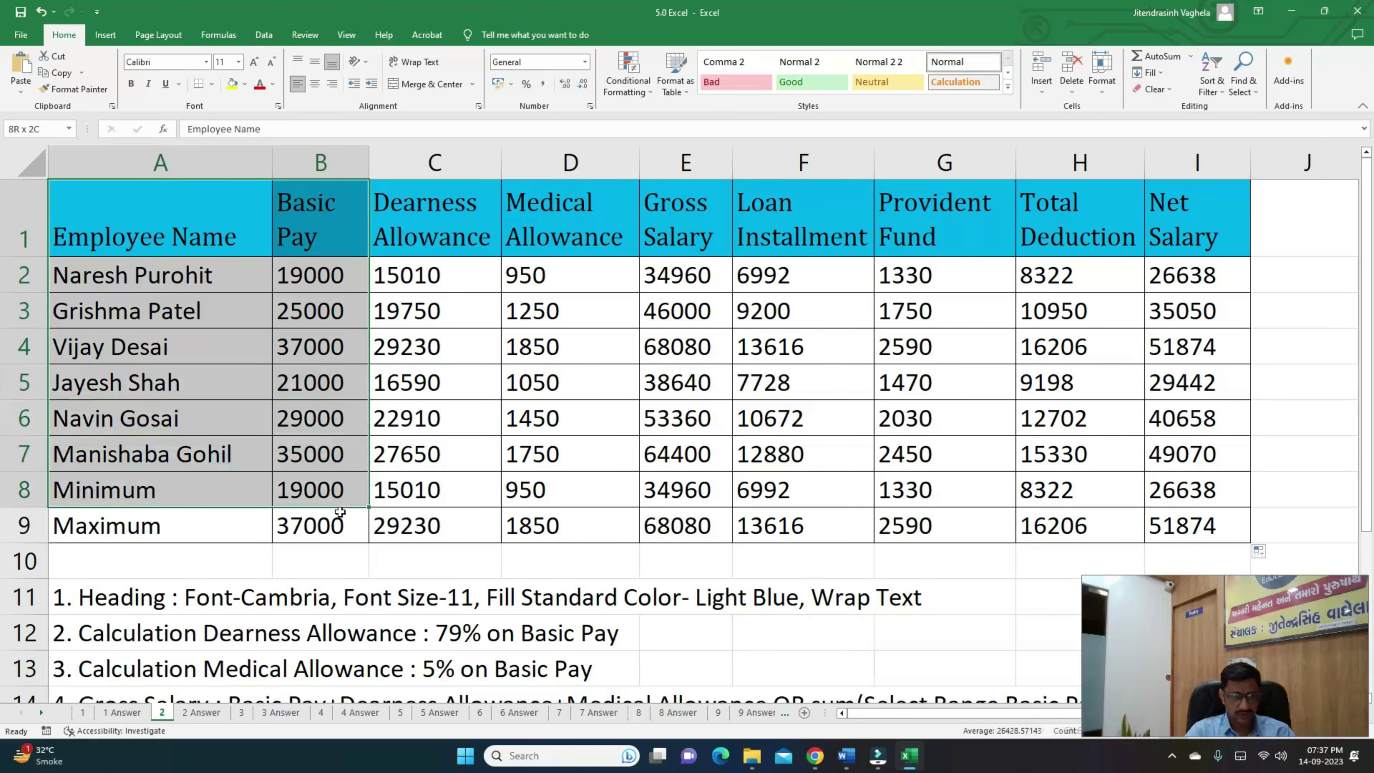
Insert a 2-D Clustered Column chart from A1:B7 and shrink it from its corner.
left_click_drag(126, 208, 327, 452)
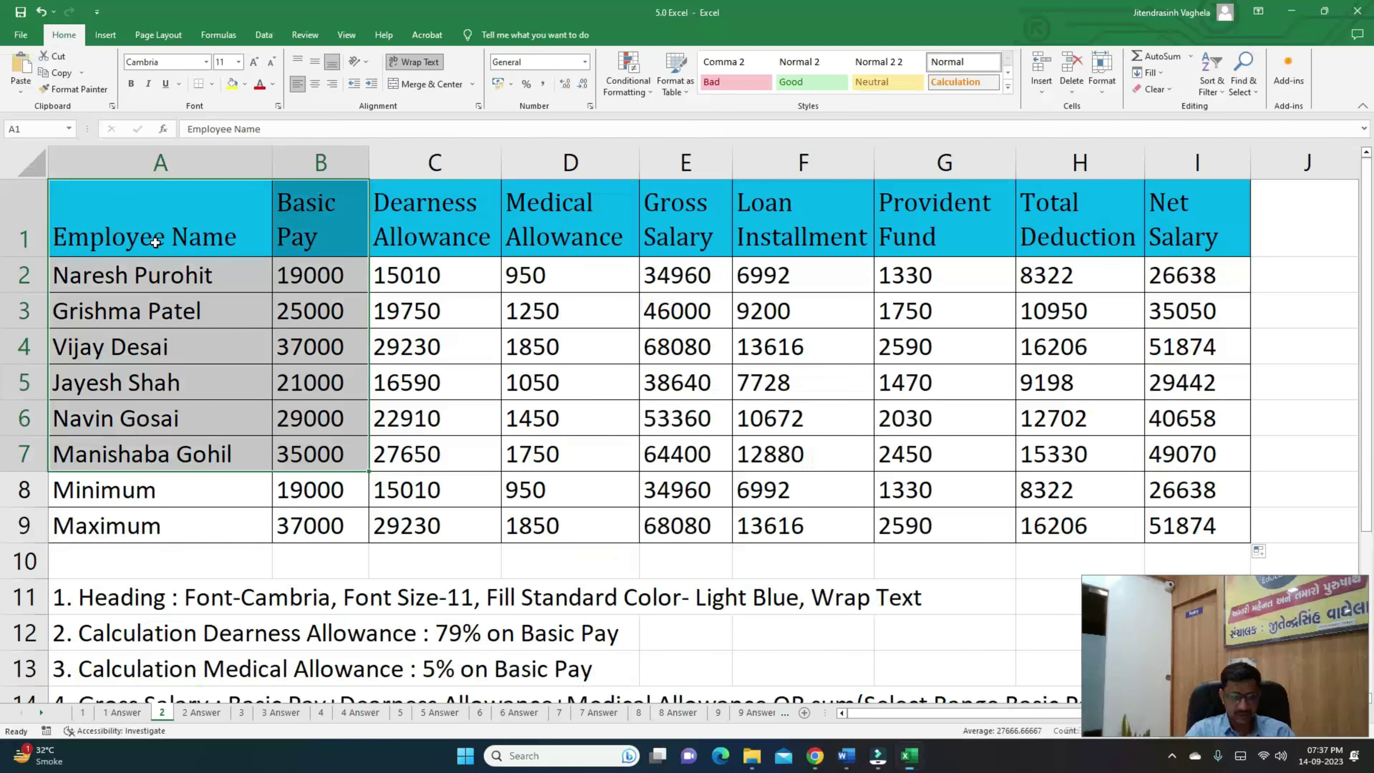
left_click(106, 36)
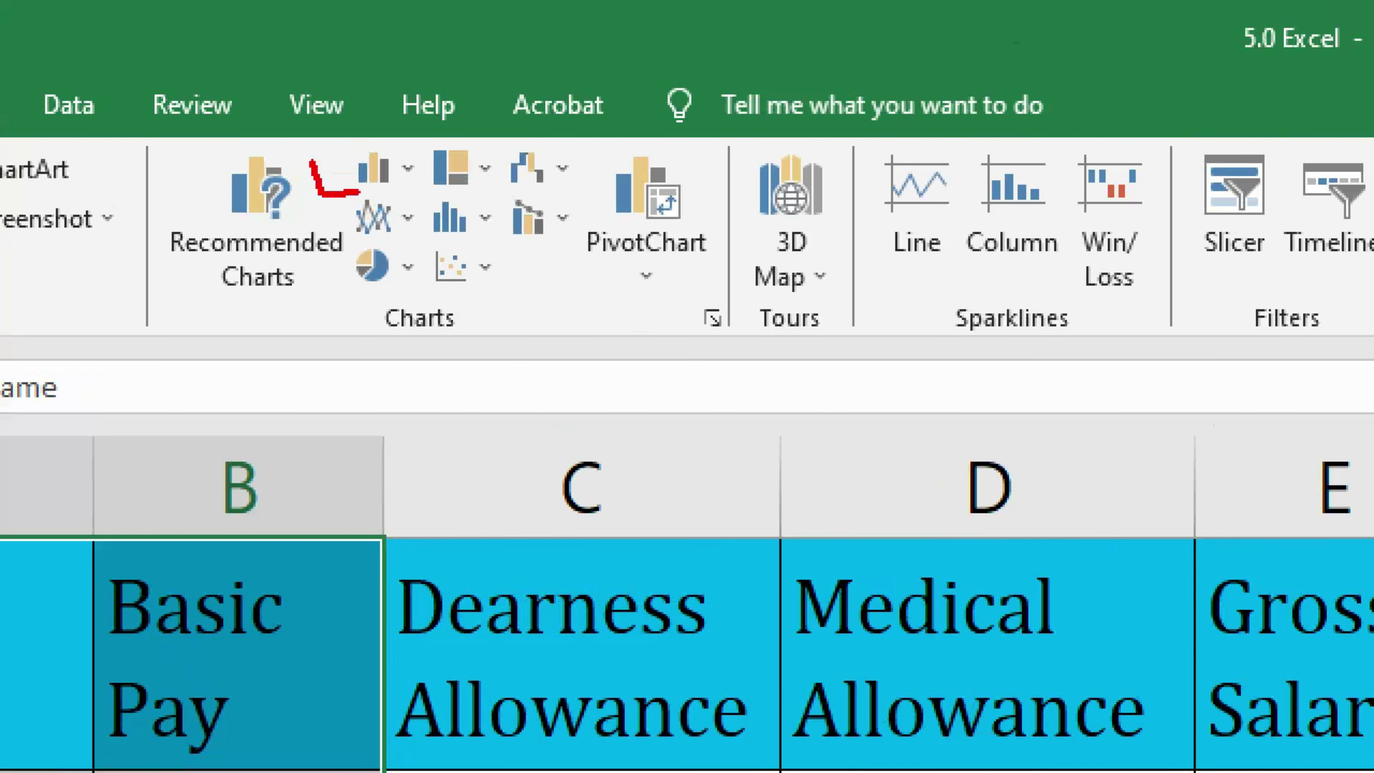
left_click_drag(305, 221, 366, 222)
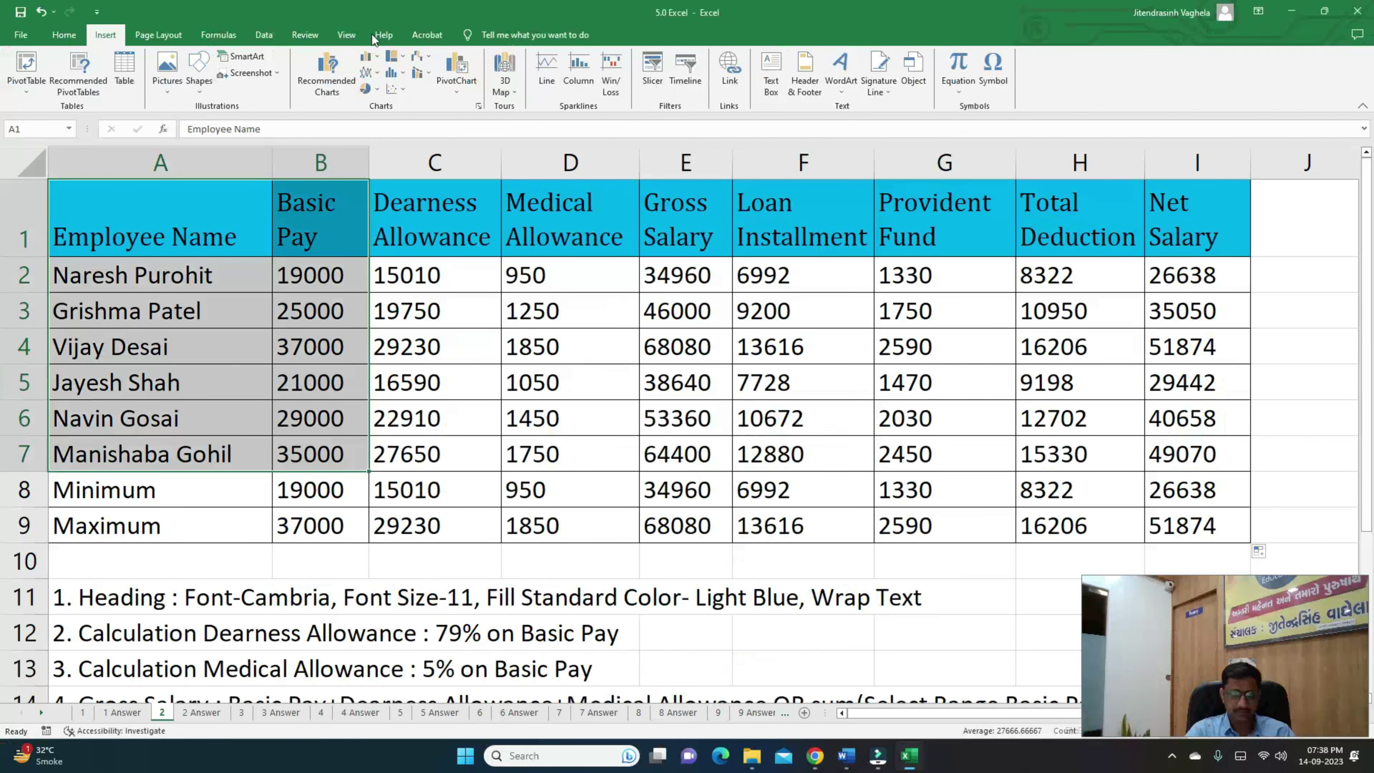
left_click(365, 55)
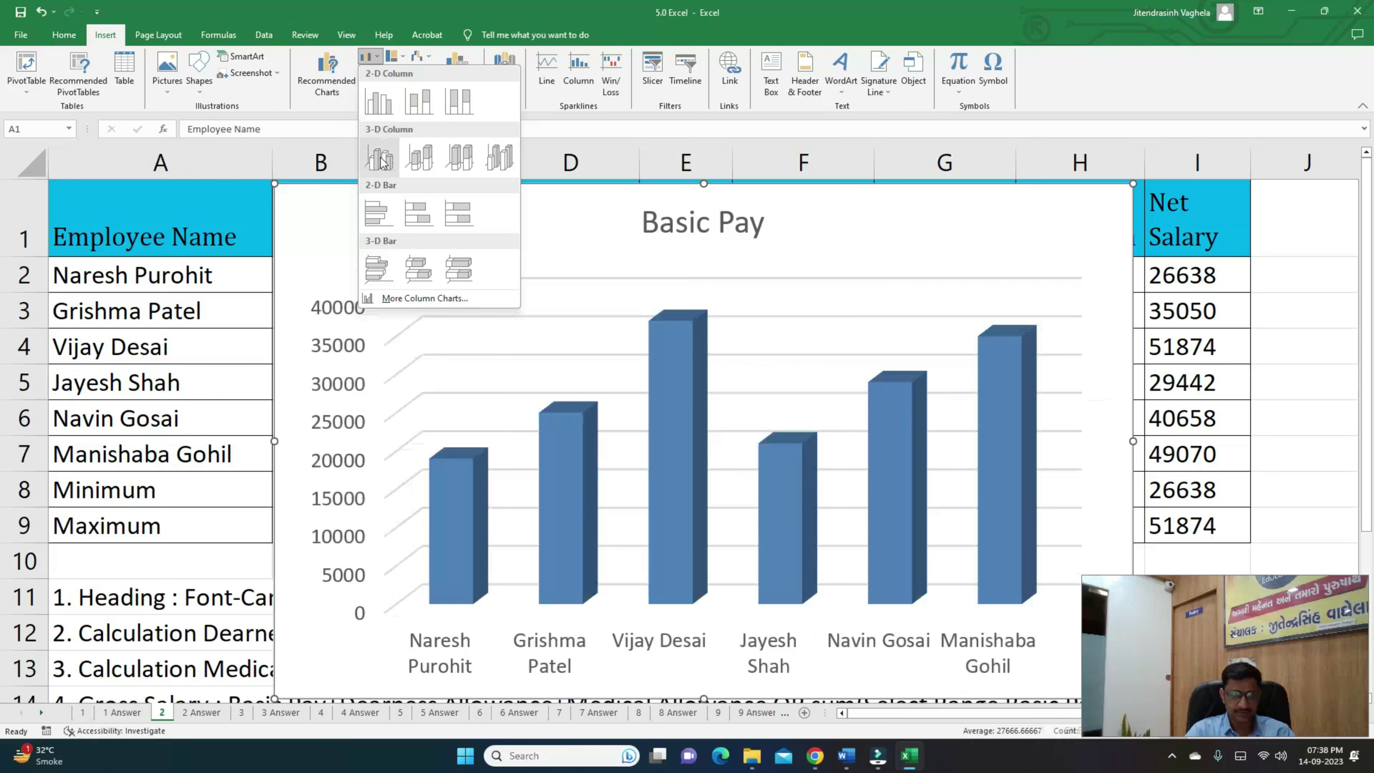
left_click(391, 108)
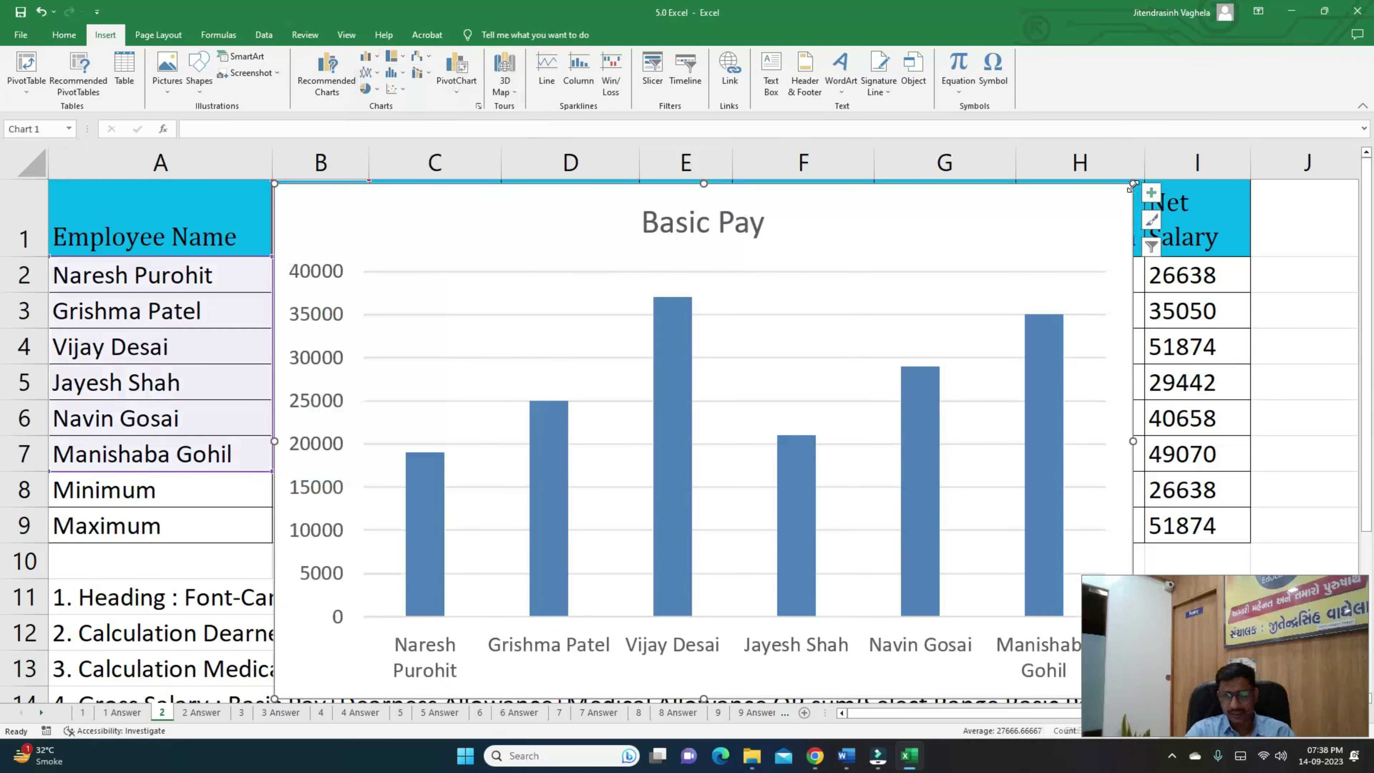
left_click_drag(1133, 185, 925, 332)
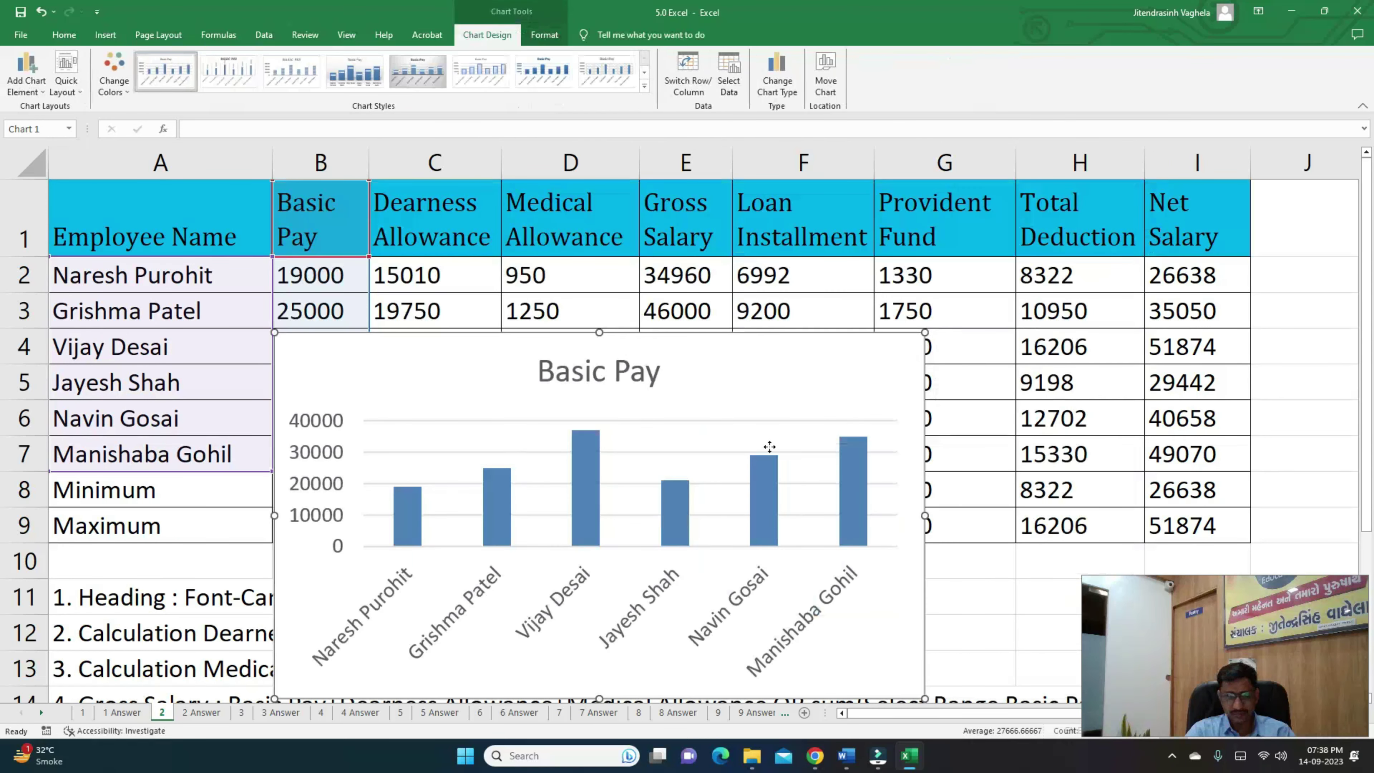
Drag the Basic Pay chart down under row 11, then select the table A1:I9.
left_click_drag(780, 406, 722, 638)
scroll(765, 494, "down", 1)
scroll(765, 494, "down", 4)
left_click(139, 458)
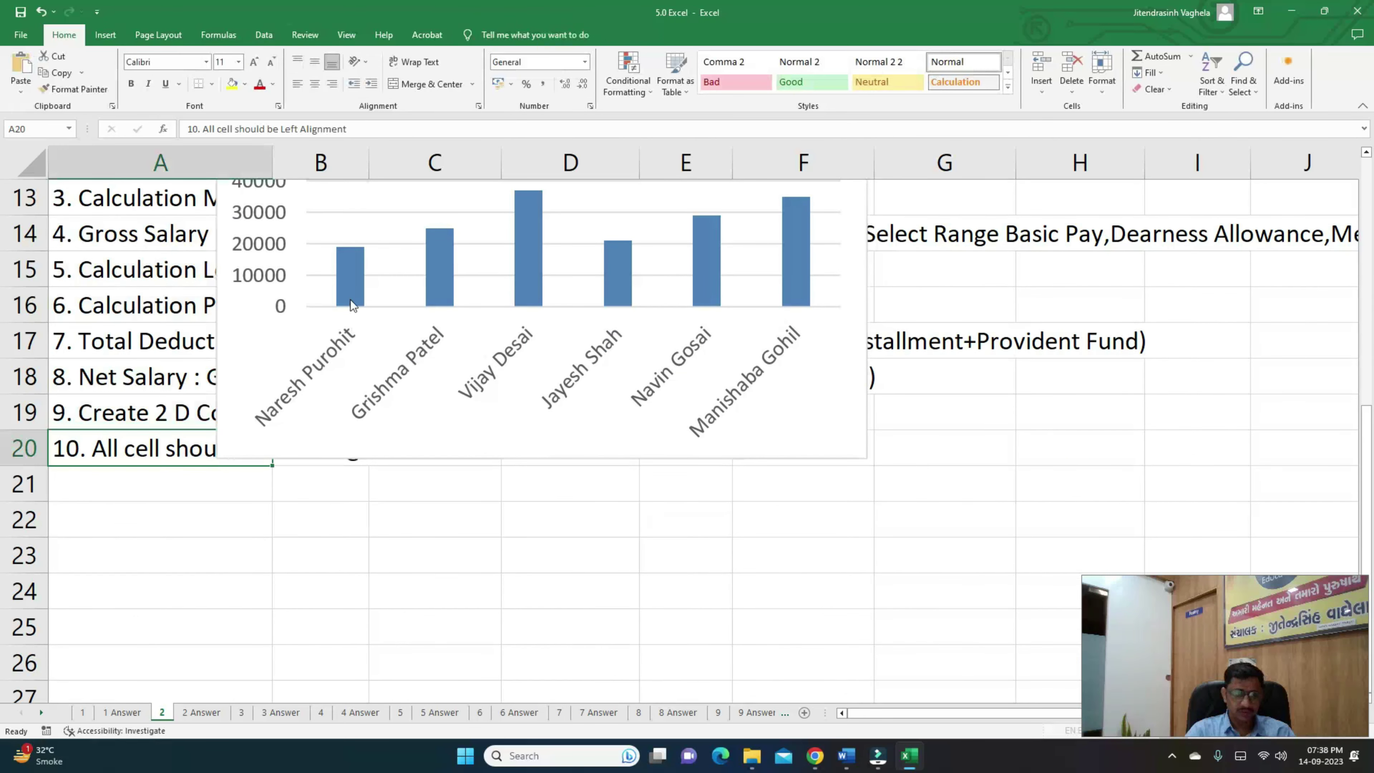
scroll(407, 386, "up", 1)
scroll(449, 325, "up", 1)
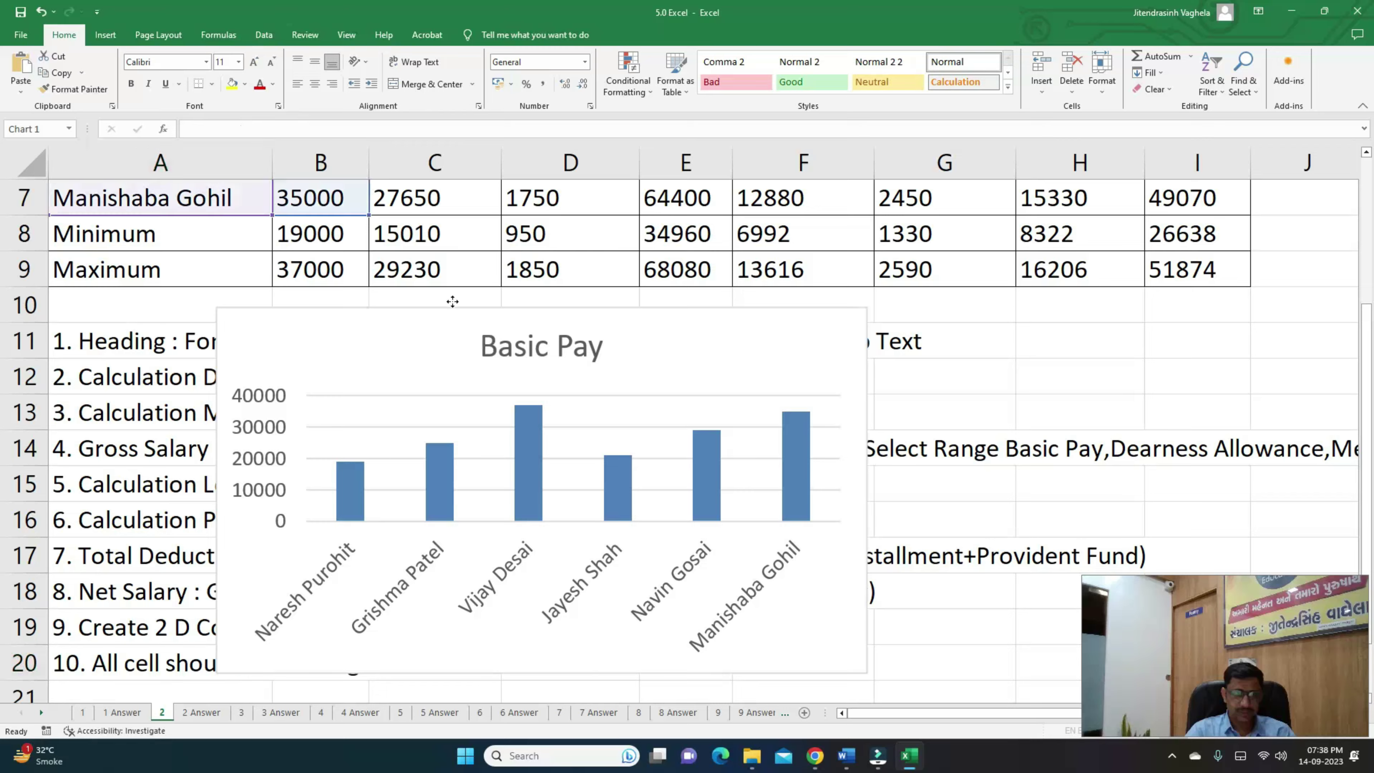
left_click(429, 259)
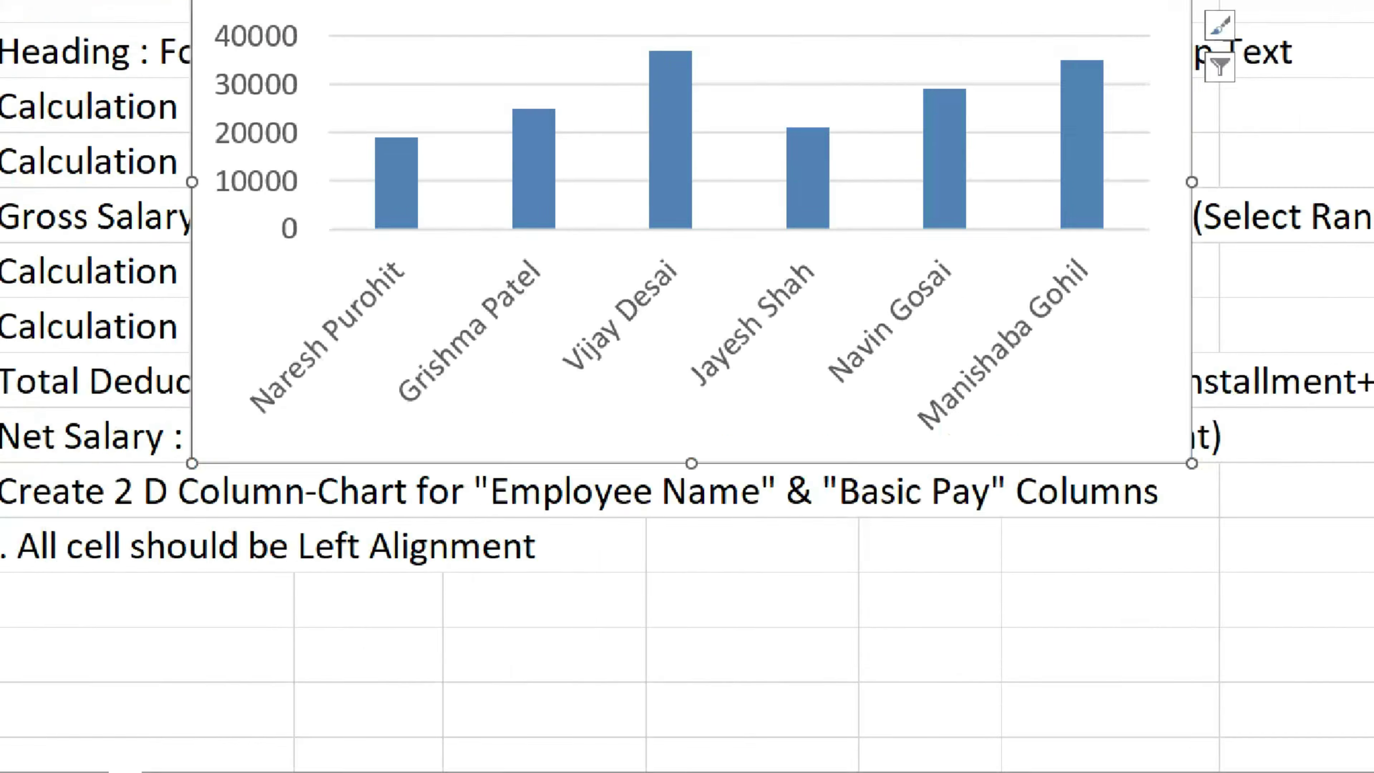
scroll(416, 514, "down", 1)
scroll(415, 514, "up", 3)
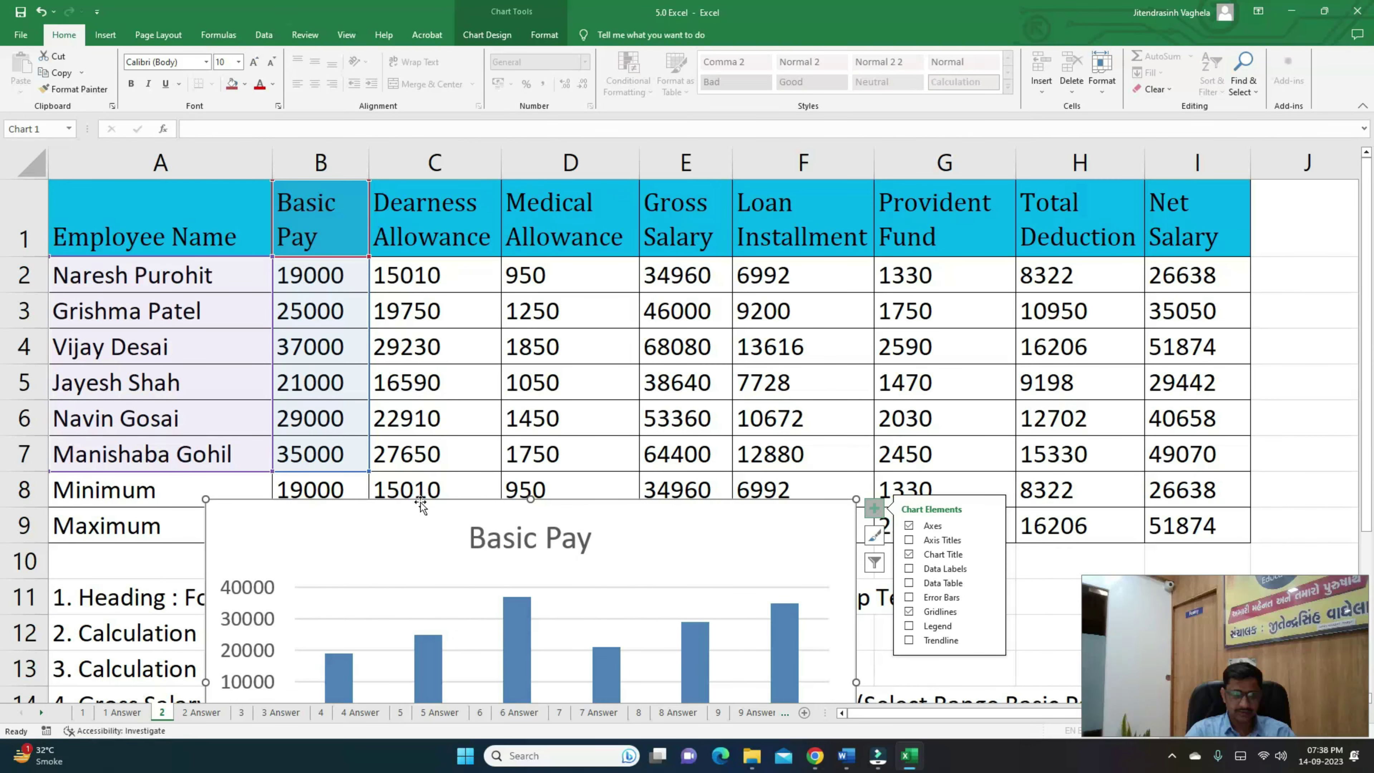
left_click_drag(420, 503, 411, 617)
left_click_drag(92, 215, 1190, 525)
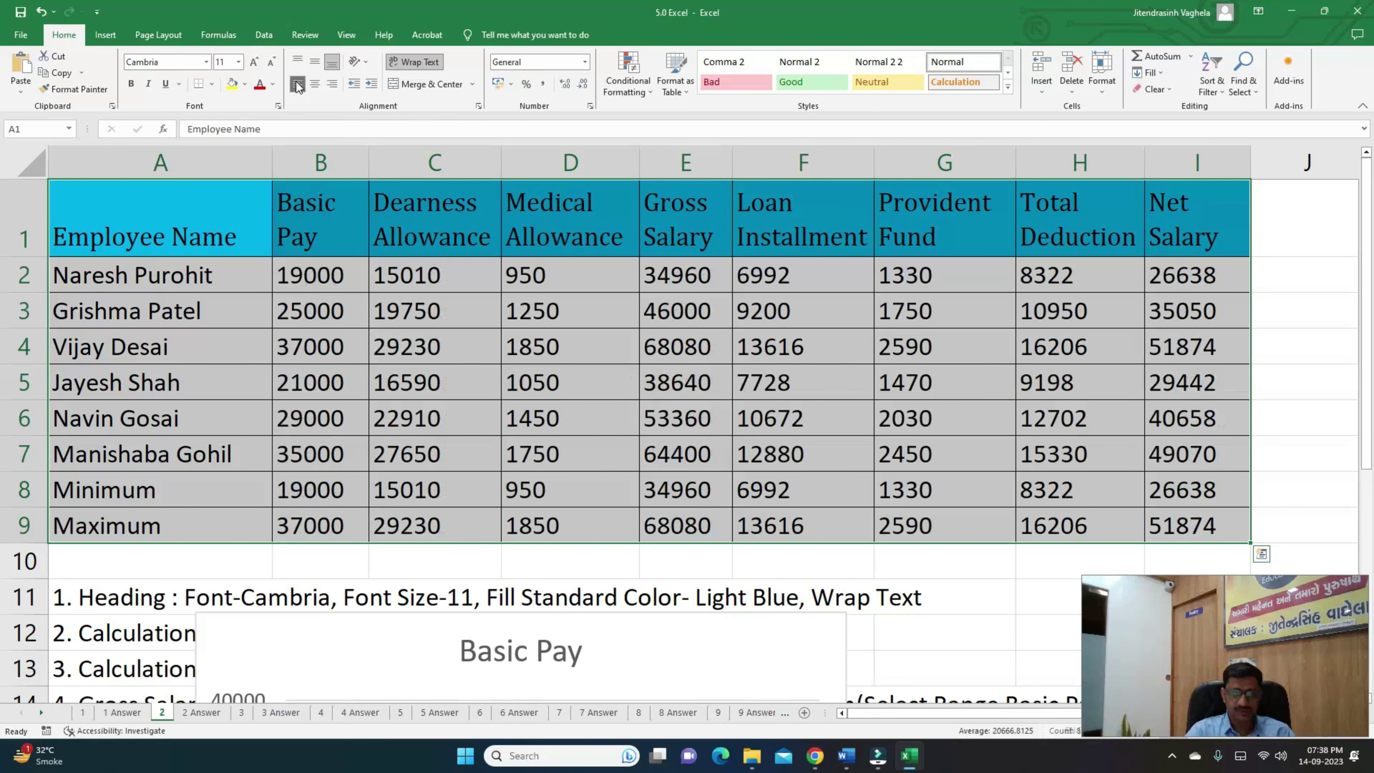
Apply Align Left to all cells in A1:I9, closing Format Cells without changes.
left_click(315, 84)
left_click(332, 83)
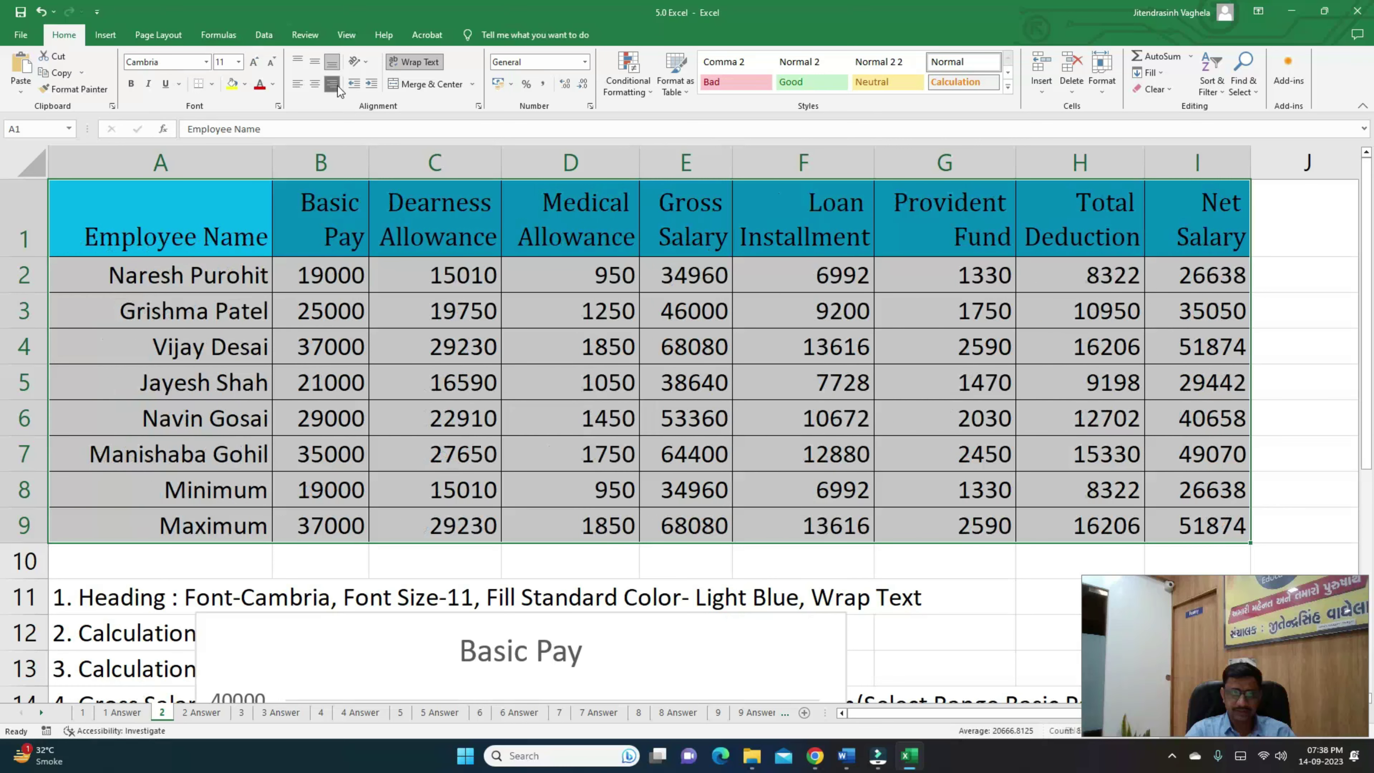
left_click(298, 84)
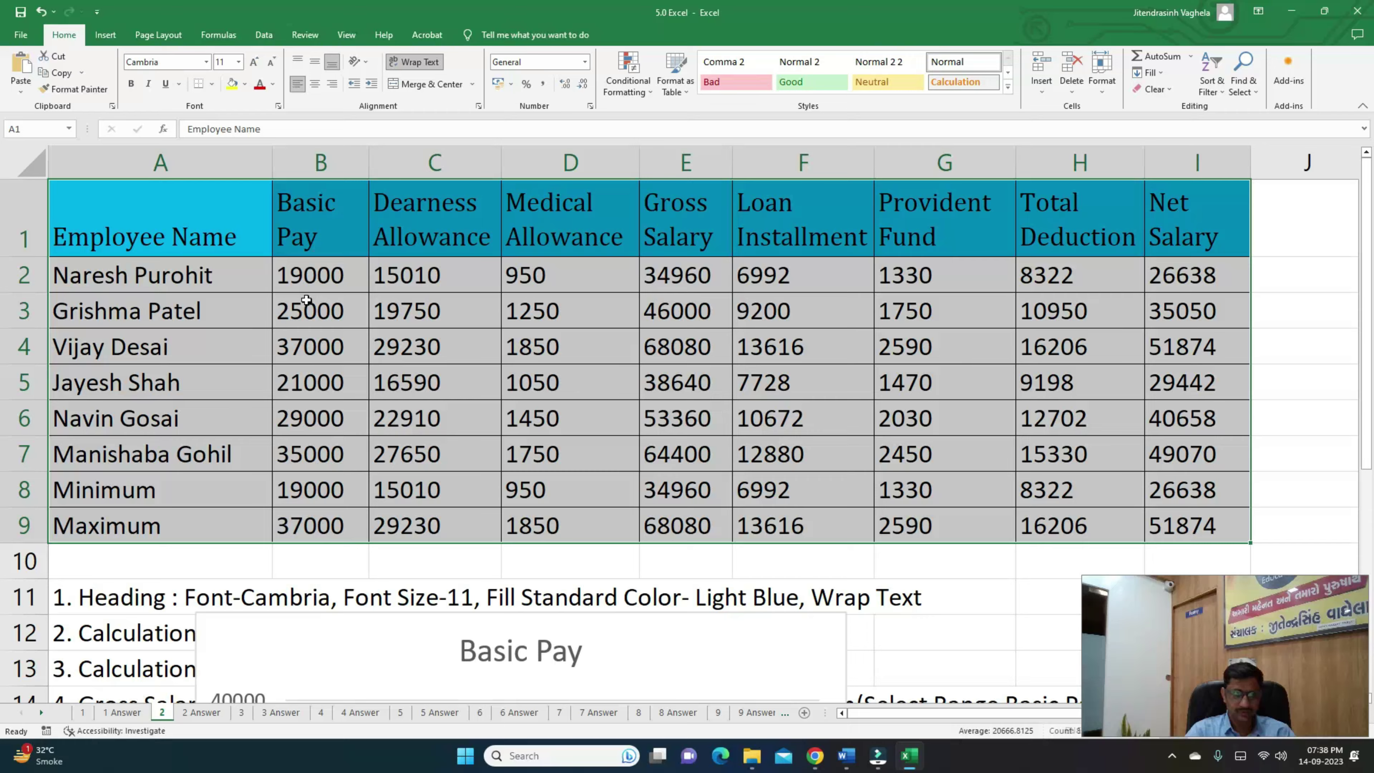
key("ctrl+1")
mouse_move(325, 50)
left_mouse_down()
mouse_move(334, 122)
mouse_move(552, 98)
left_mouse_up()
left_click_drag(420, 292, 539, 289)
key("Escape")
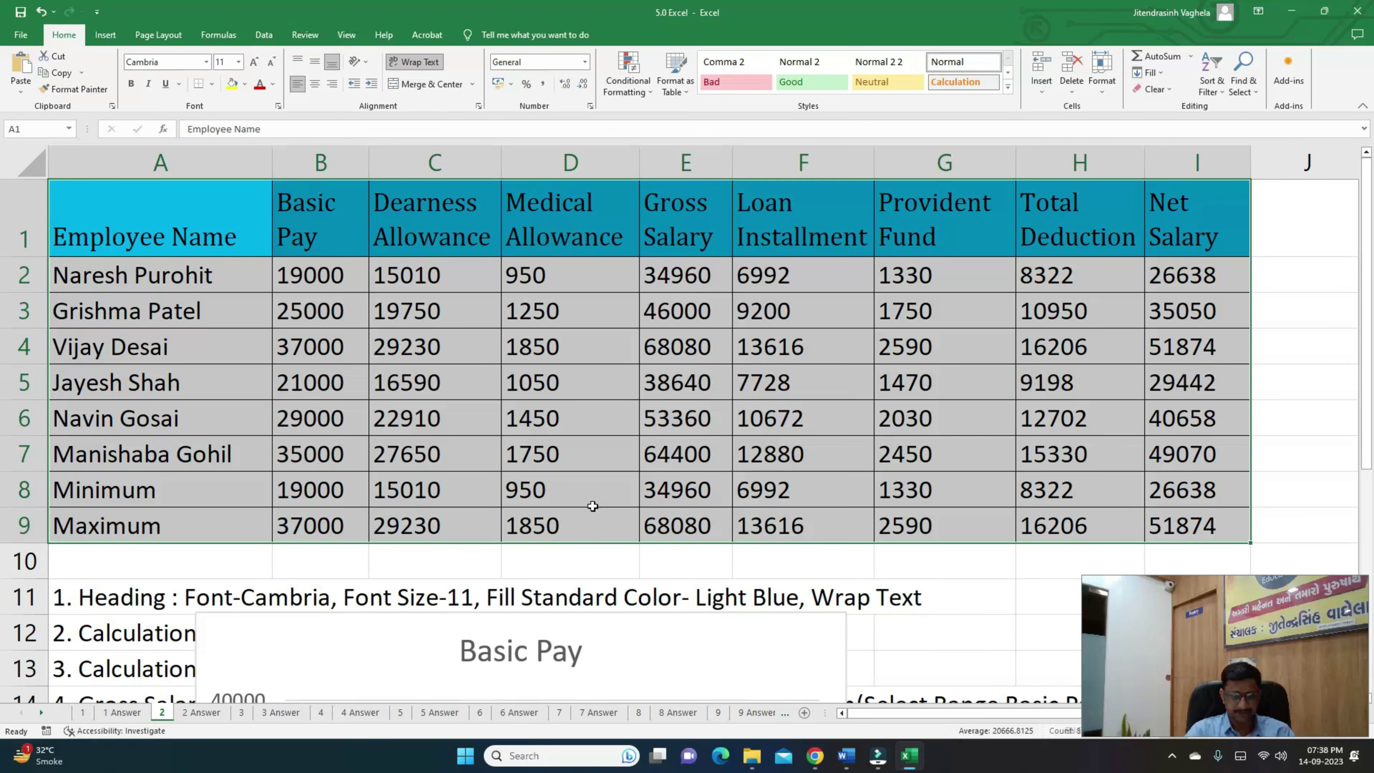
scroll(592, 506, "down", 3)
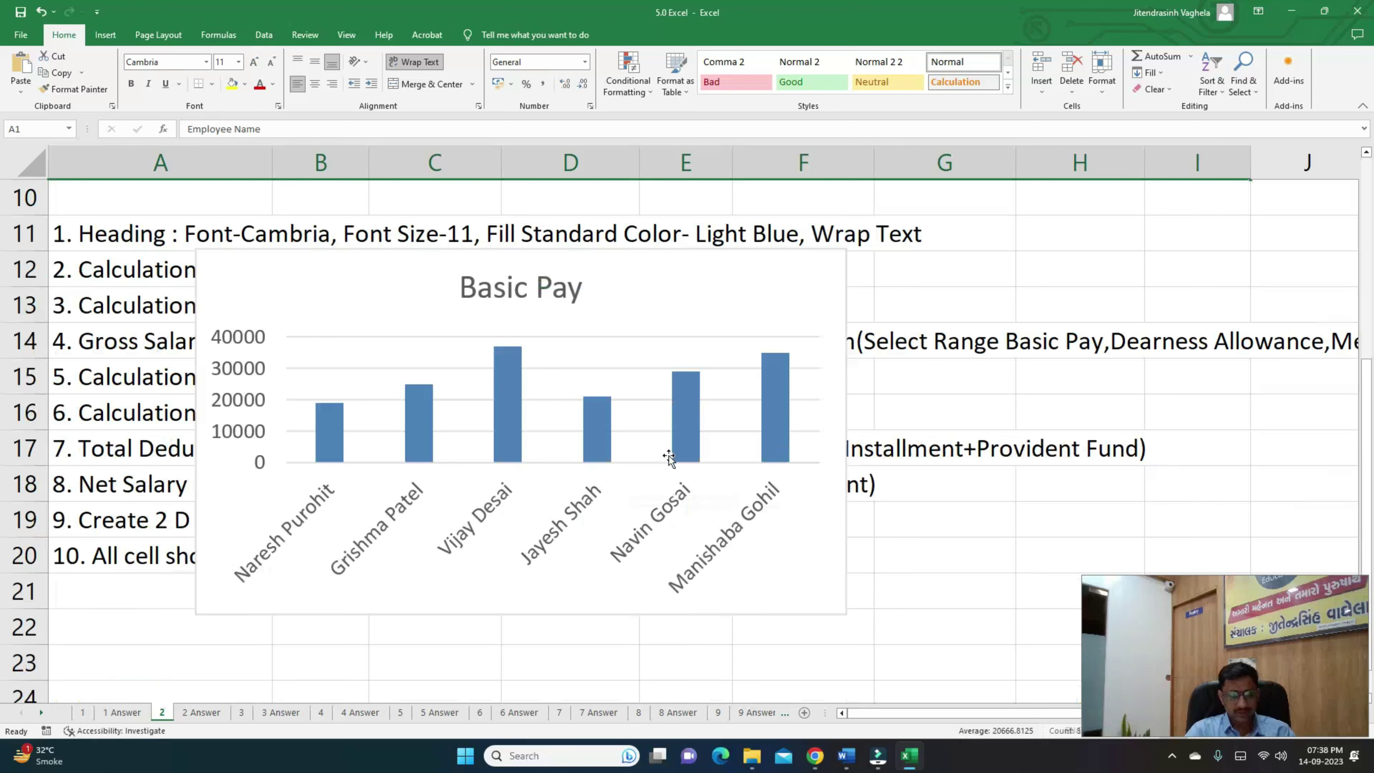
scroll(669, 457, "up", 3)
scroll(760, 459, "down", 1)
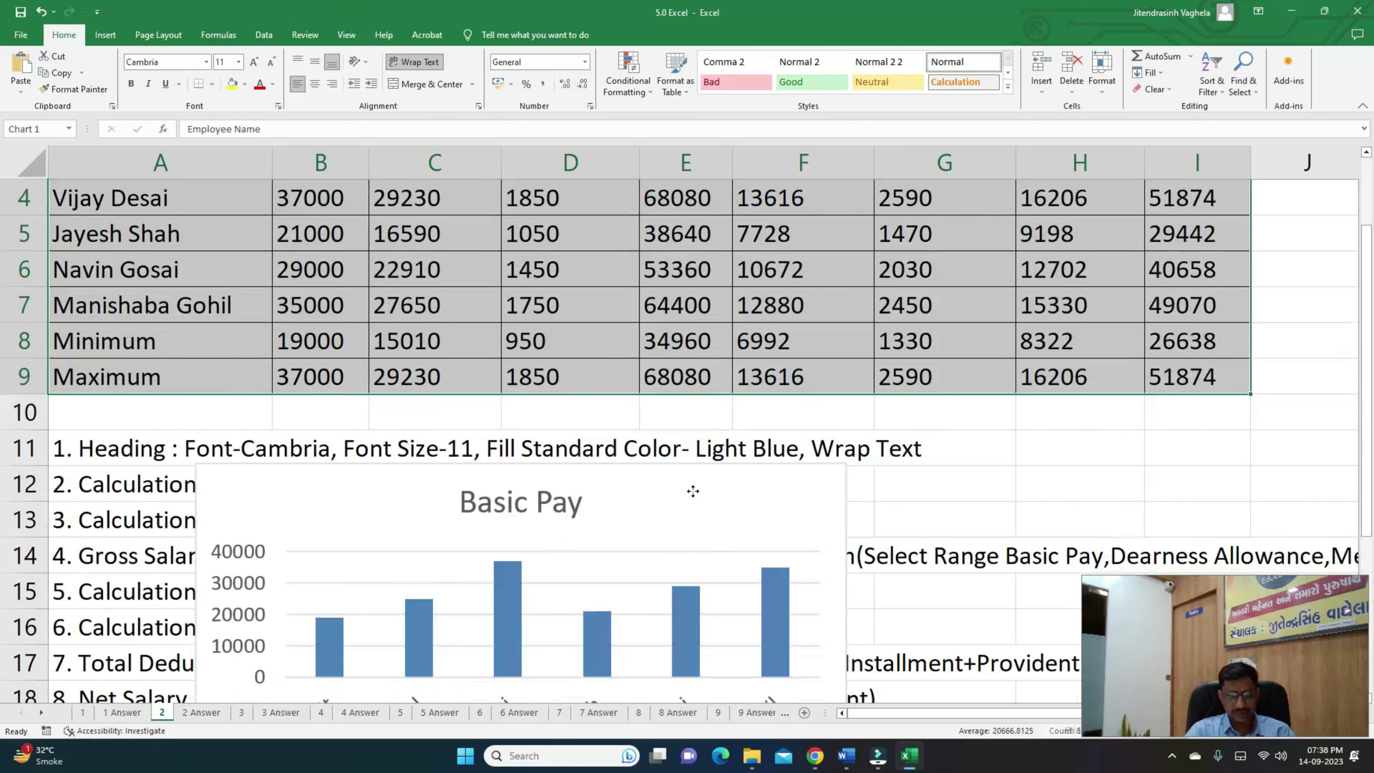
Drag the Basic Pay chart below row 20, then deselect it.
left_click(691, 480)
scroll(682, 487, "down", 4)
scroll(676, 477, "up", 3)
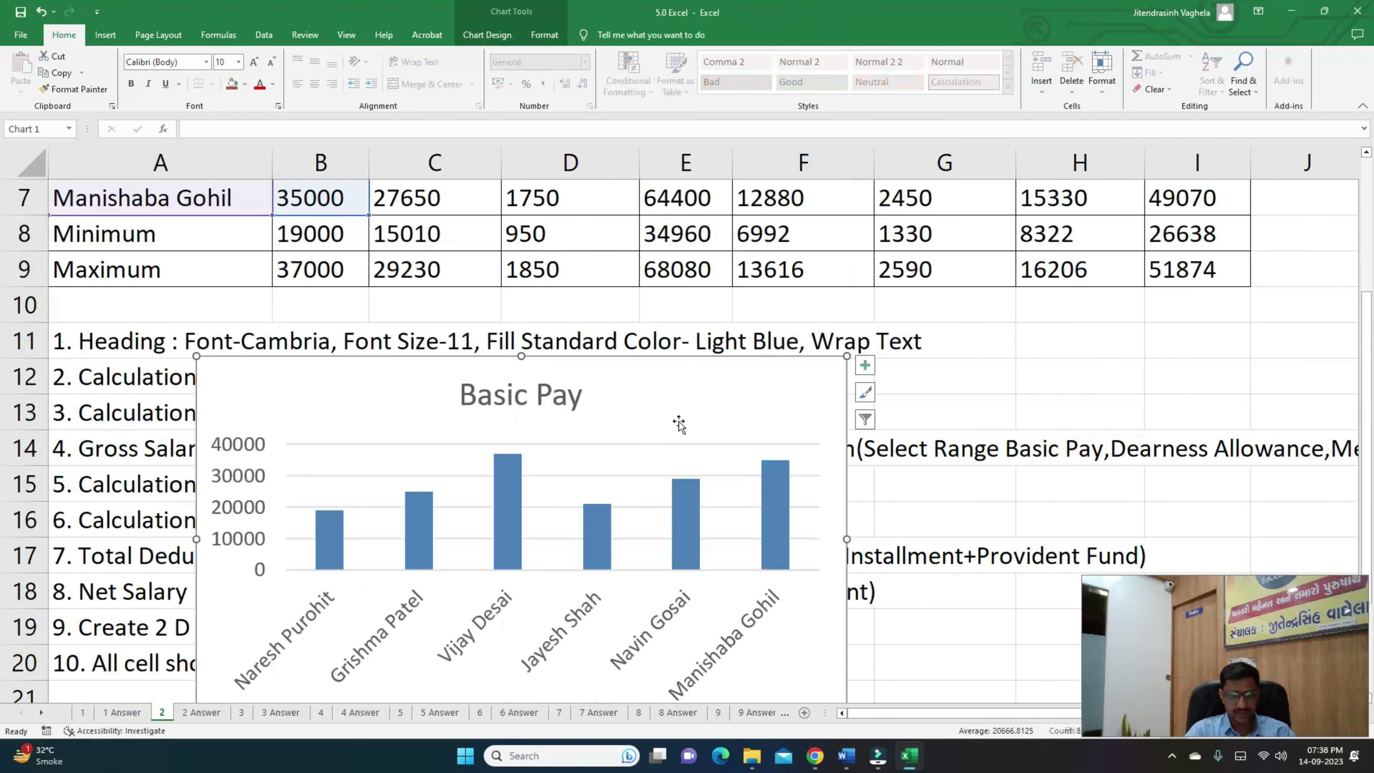
left_click_drag(666, 380, 668, 677)
scroll(654, 541, "down", 3)
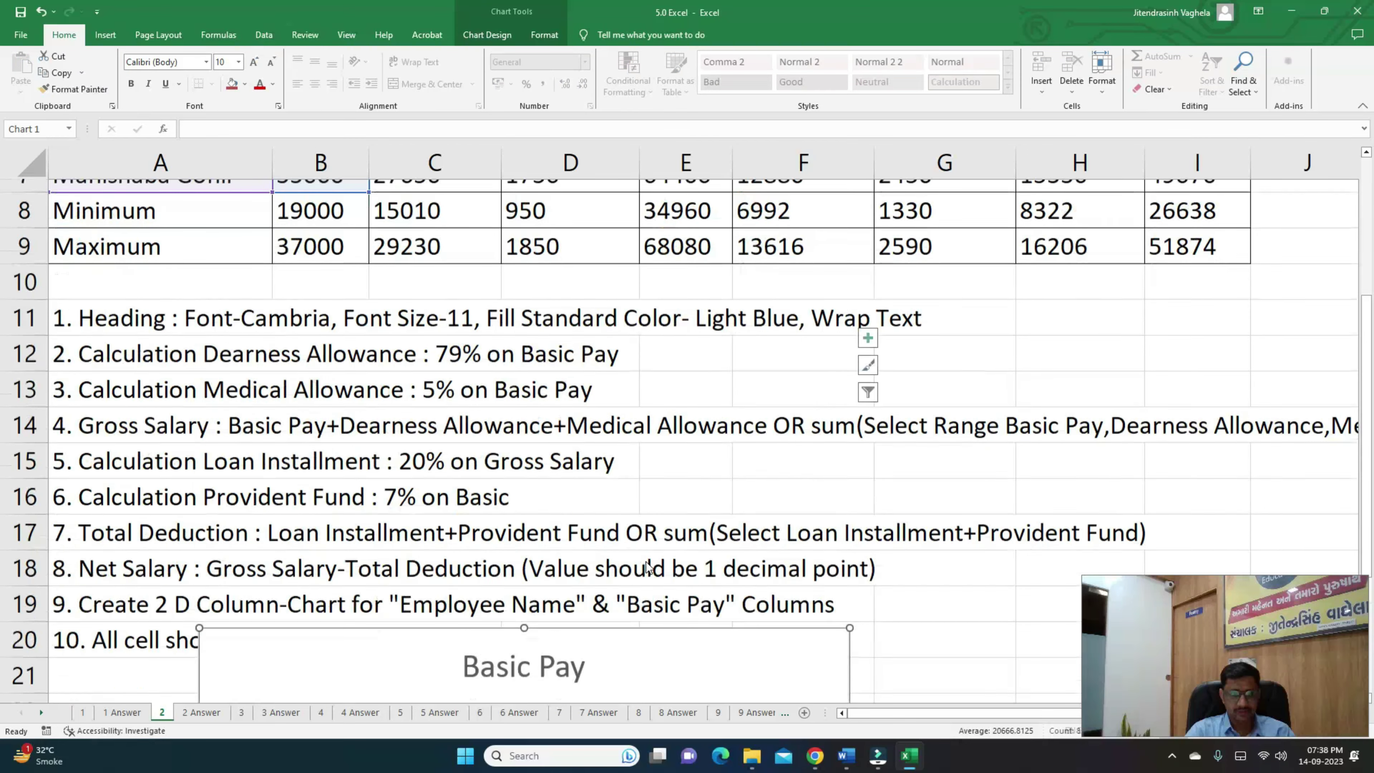
left_click_drag(658, 361, 644, 445)
scroll(651, 449, "up", 3)
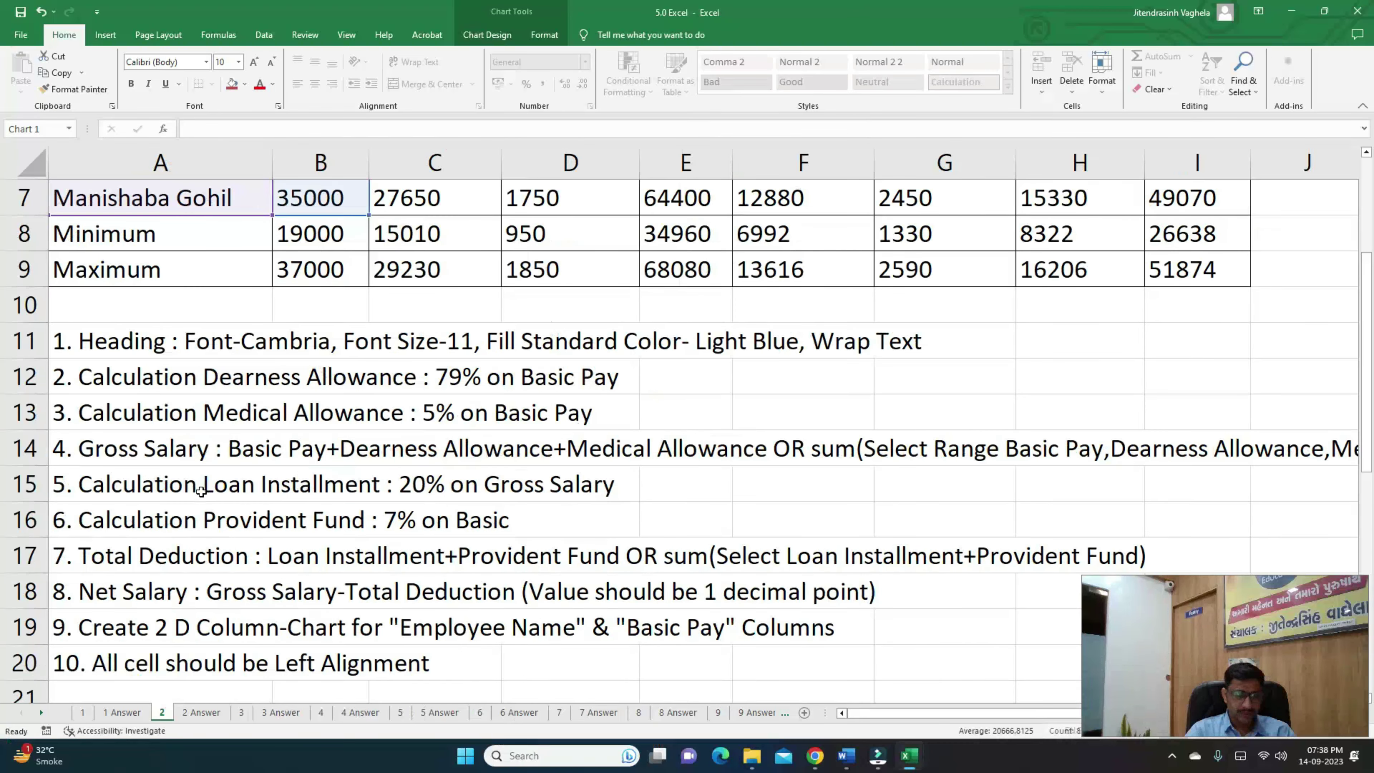
left_click(202, 491)
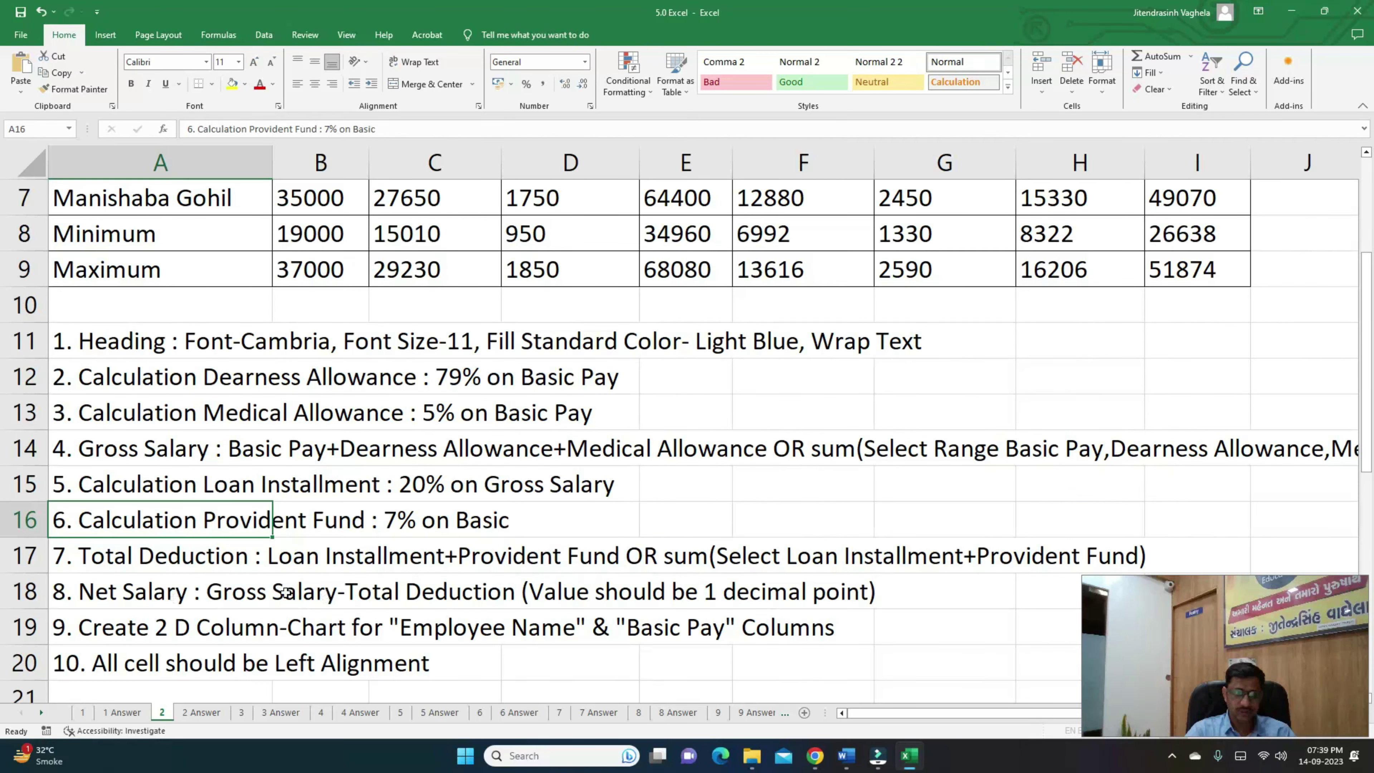
left_click(286, 592)
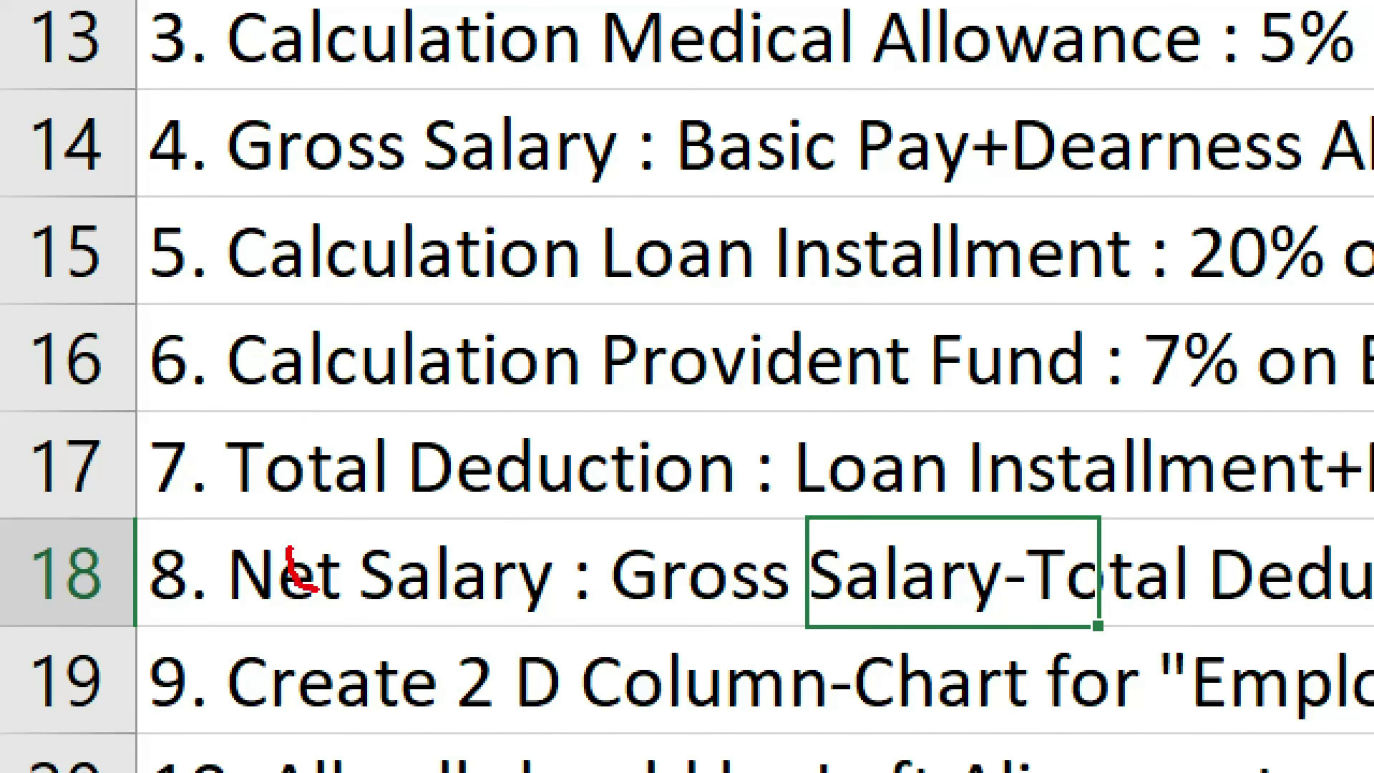
left_click_drag(318, 589, 482, 586)
left_click_drag(328, 130, 421, 176)
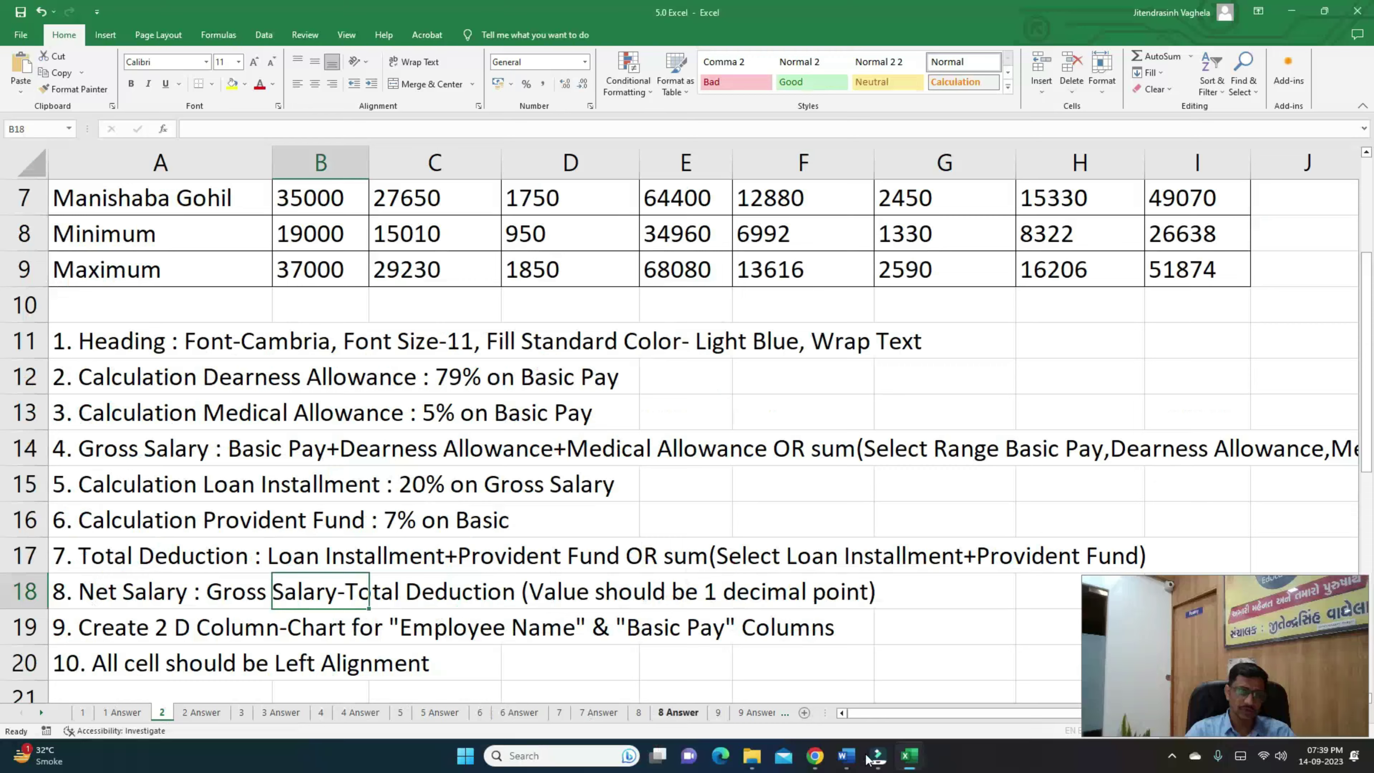
scroll(654, 481, "up", 2)
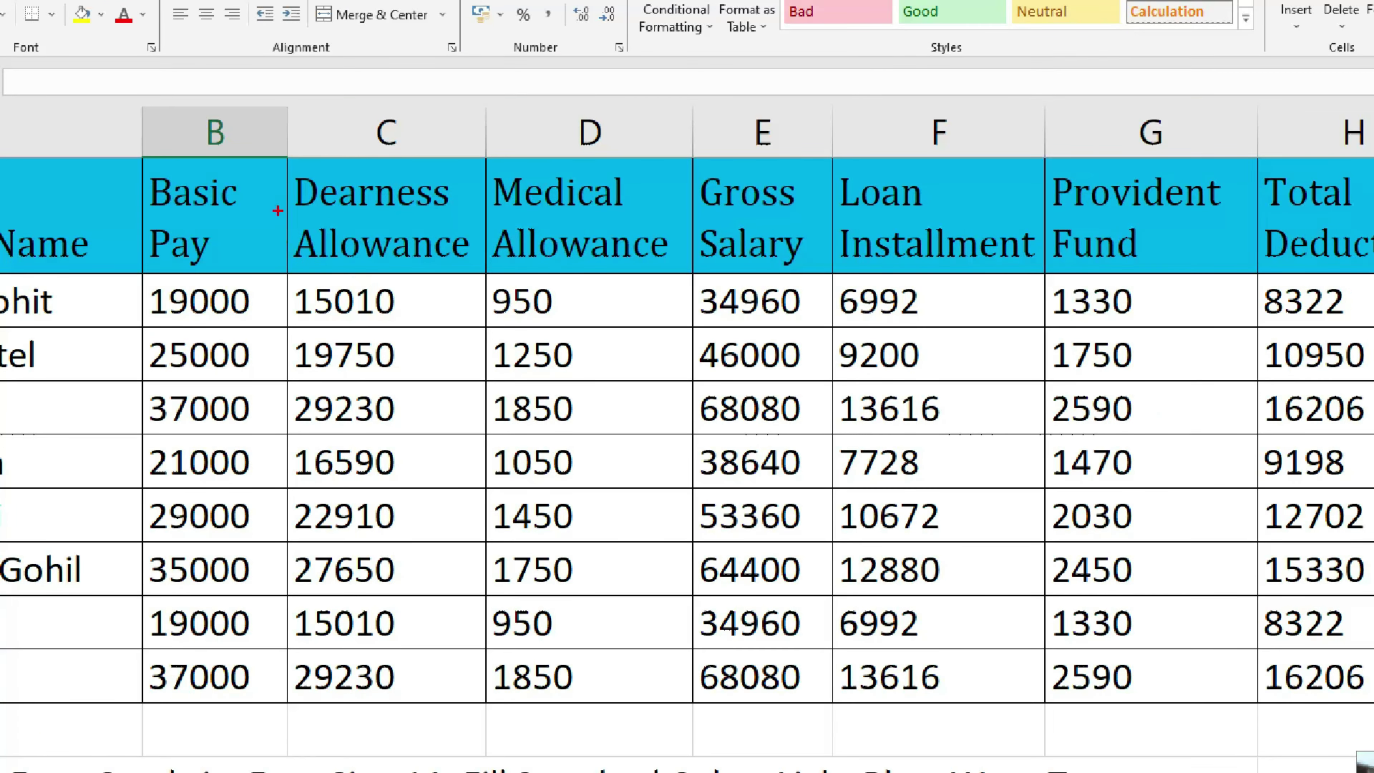
left_click_drag(278, 210, 372, 230)
left_click_drag(502, 200, 557, 220)
left_click_drag(770, 247, 777, 268)
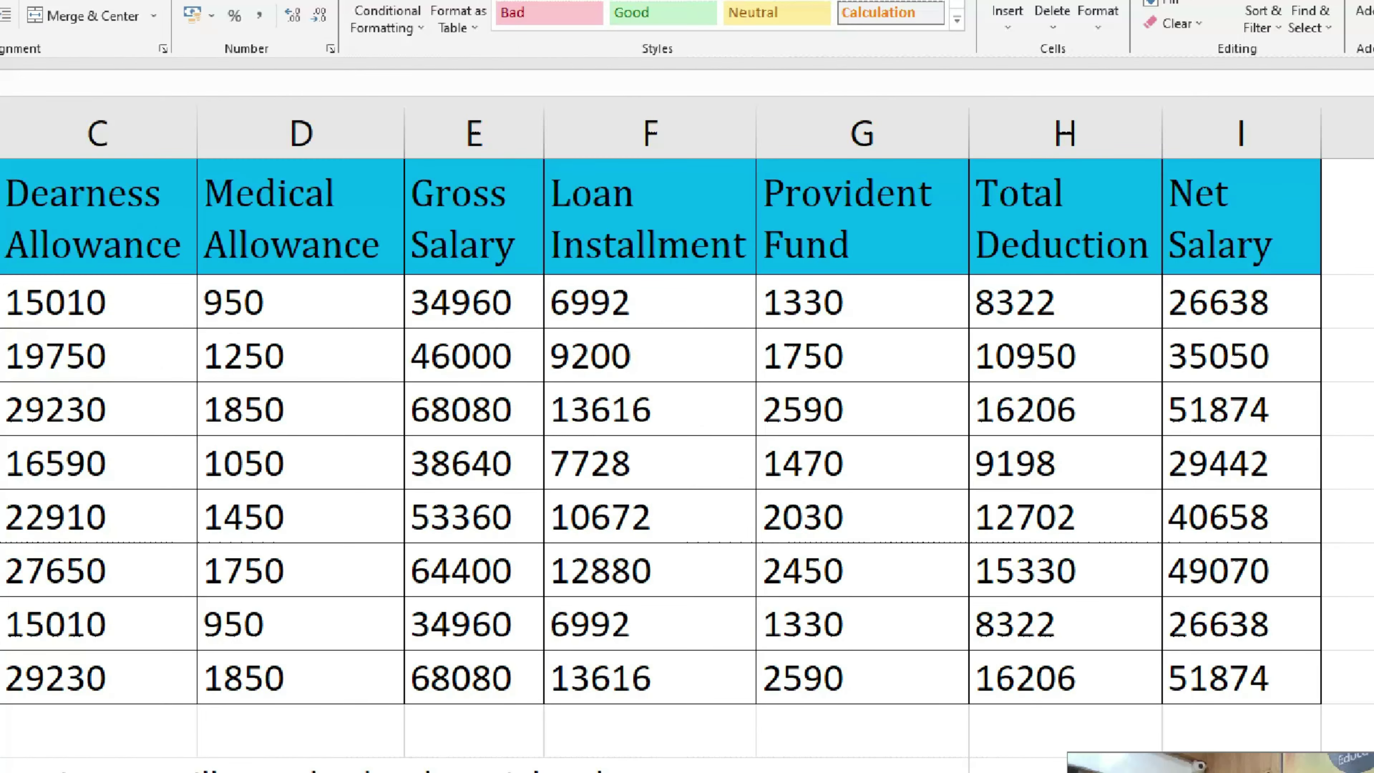
mouse_move(621, 274)
left_mouse_down()
mouse_move(555, 292)
mouse_move(660, 283)
left_mouse_up()
left_click_drag(783, 274, 812, 293)
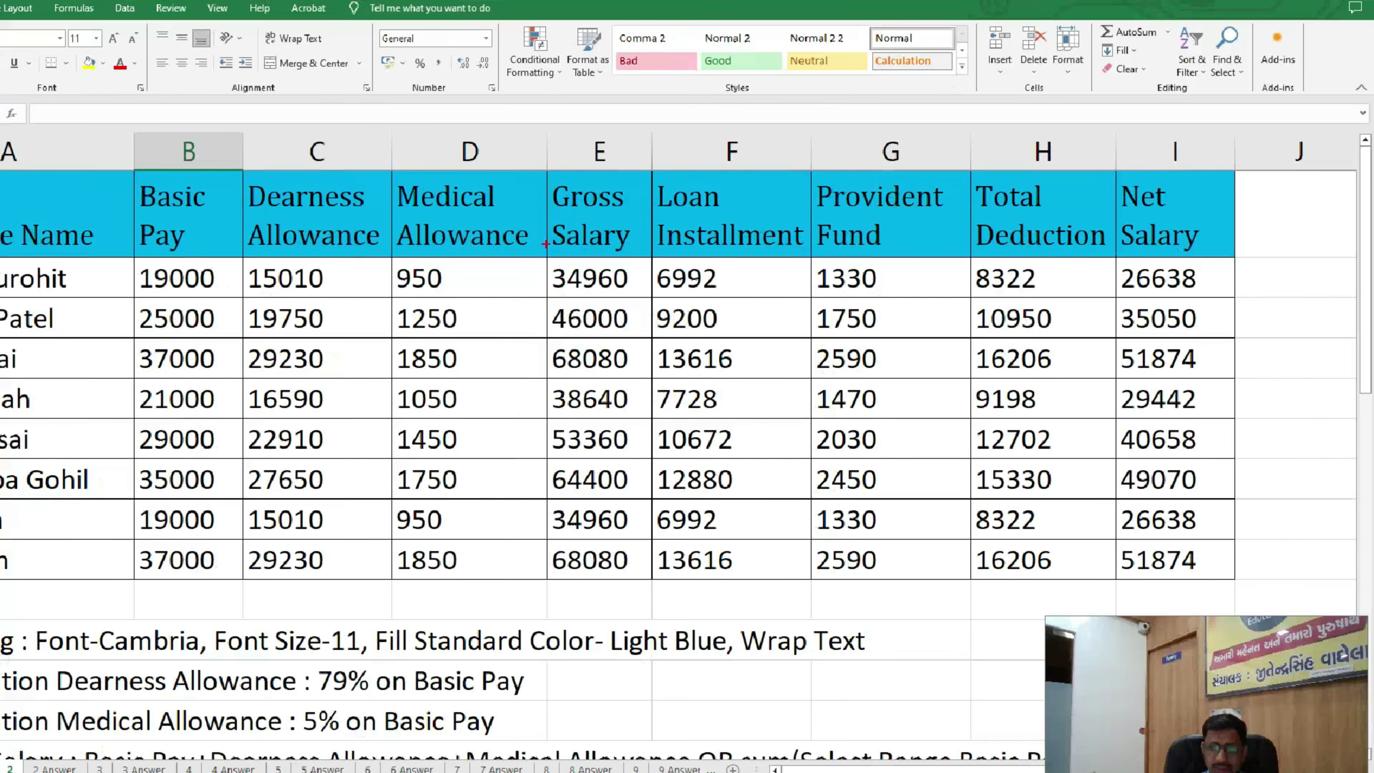
mouse_move(574, 236)
left_mouse_down()
mouse_move(541, 305)
mouse_move(583, 249)
left_mouse_up()
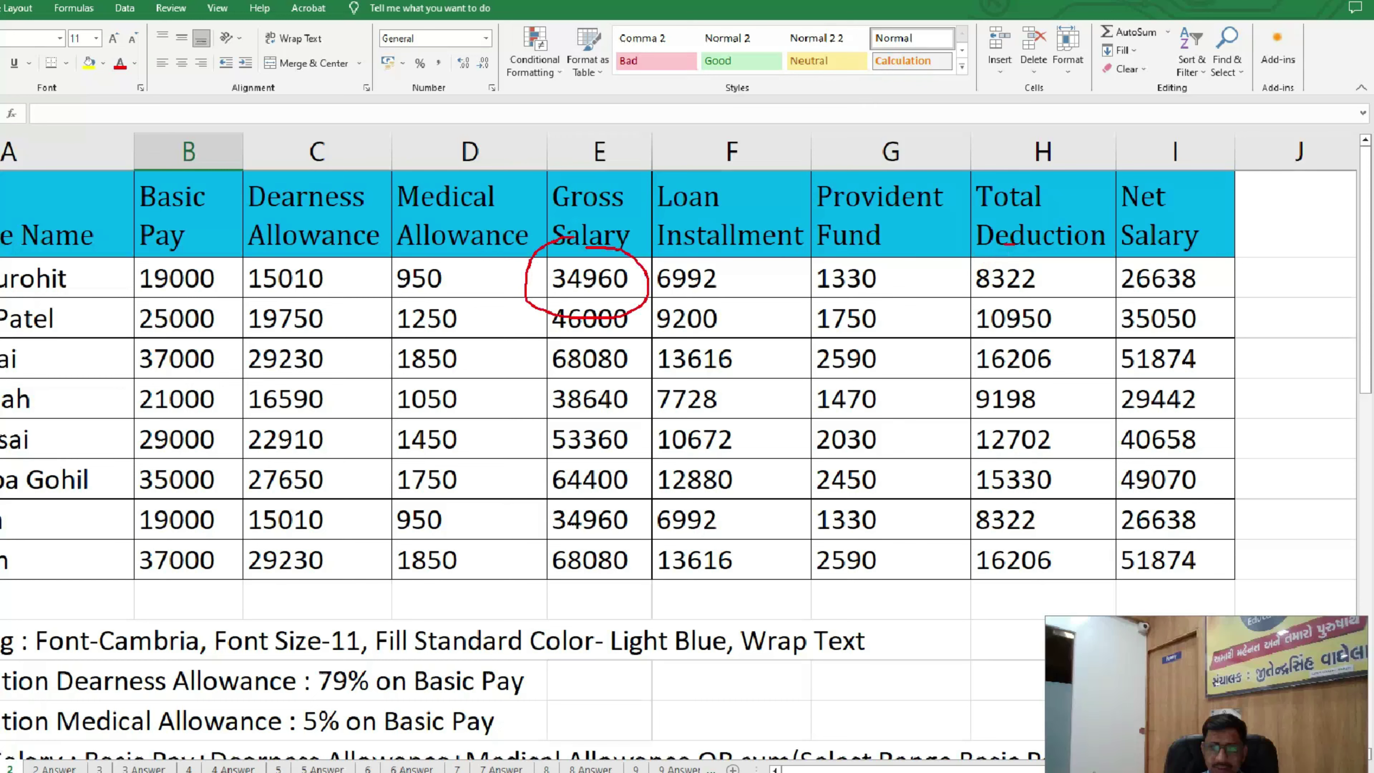
left_click_drag(964, 293, 1055, 232)
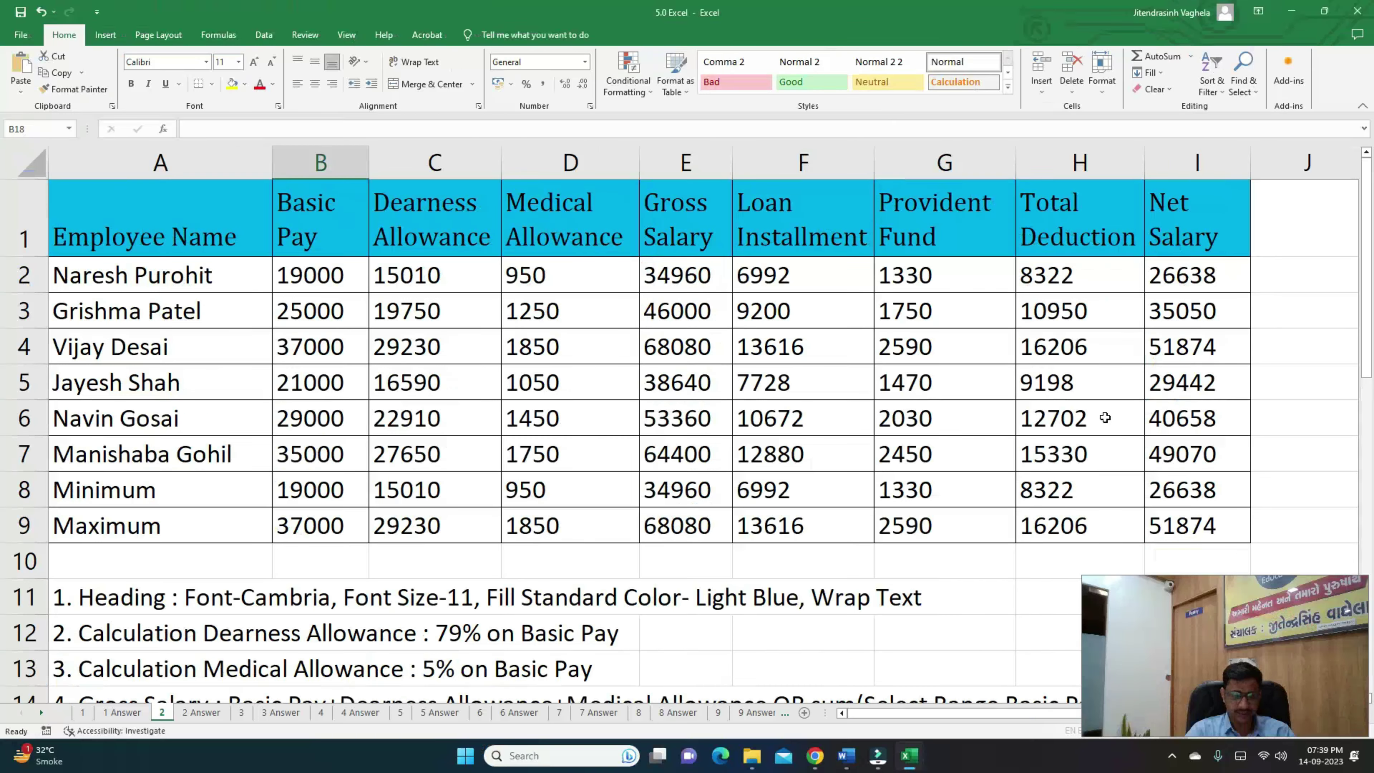
scroll(457, 465, "down", 1)
scroll(457, 465, "down", 2)
scroll(457, 465, "down", 3)
scroll(457, 465, "up", 3)
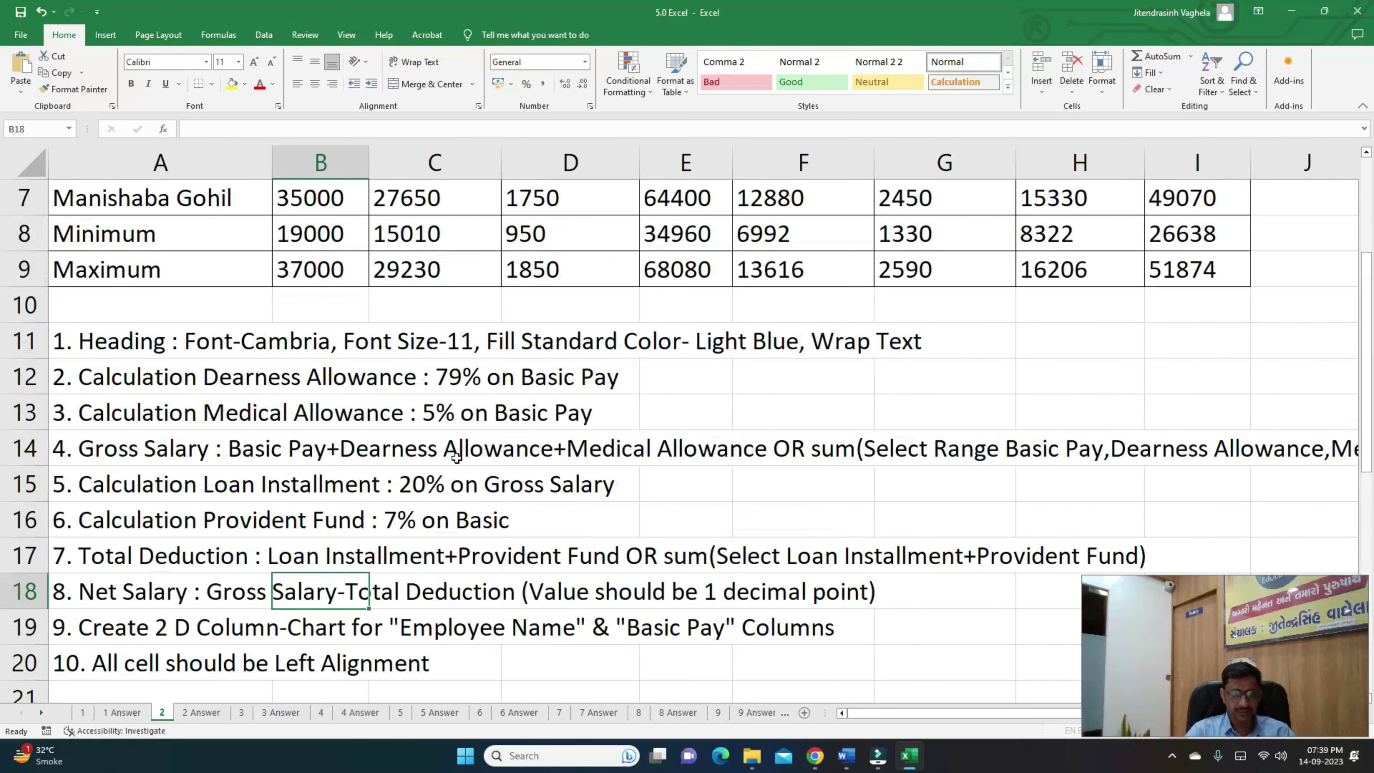
scroll(466, 449, "up", 2)
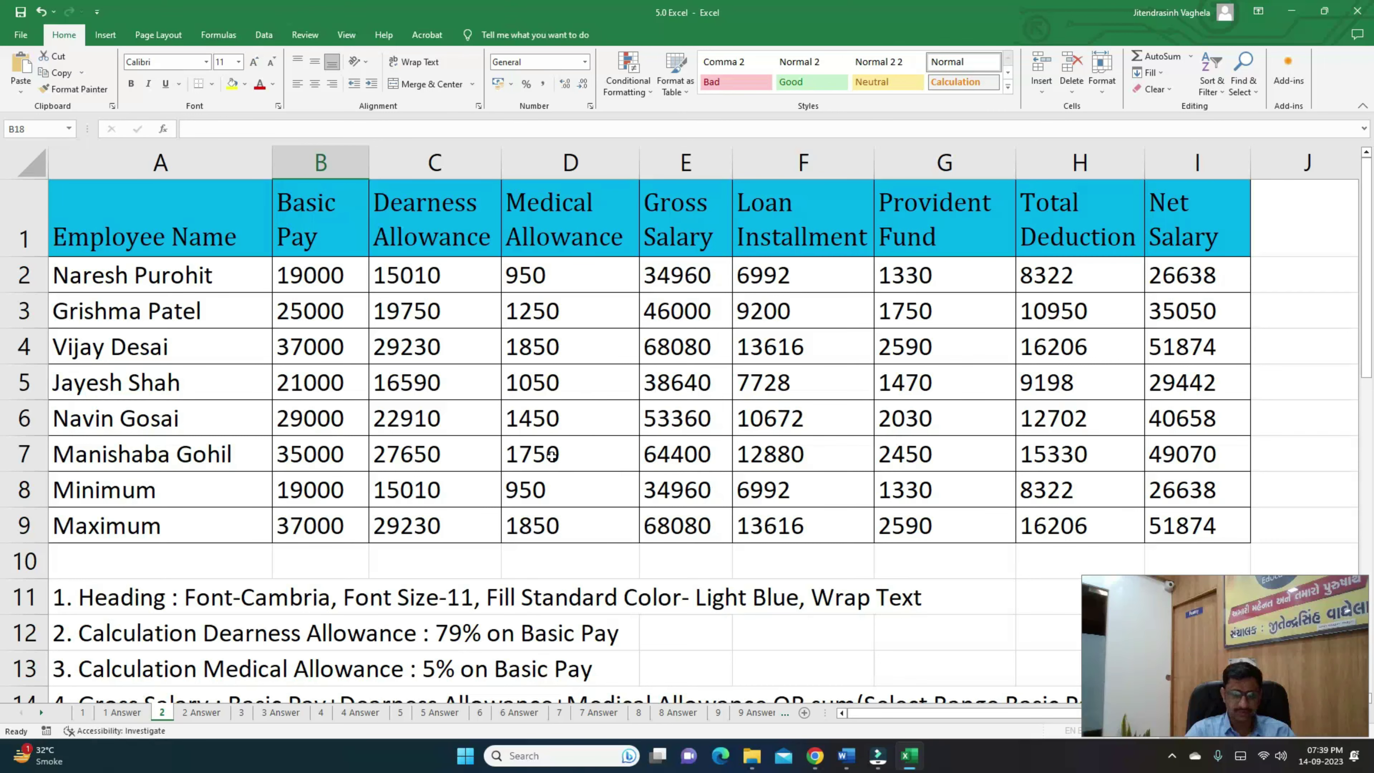
left_click(321, 484)
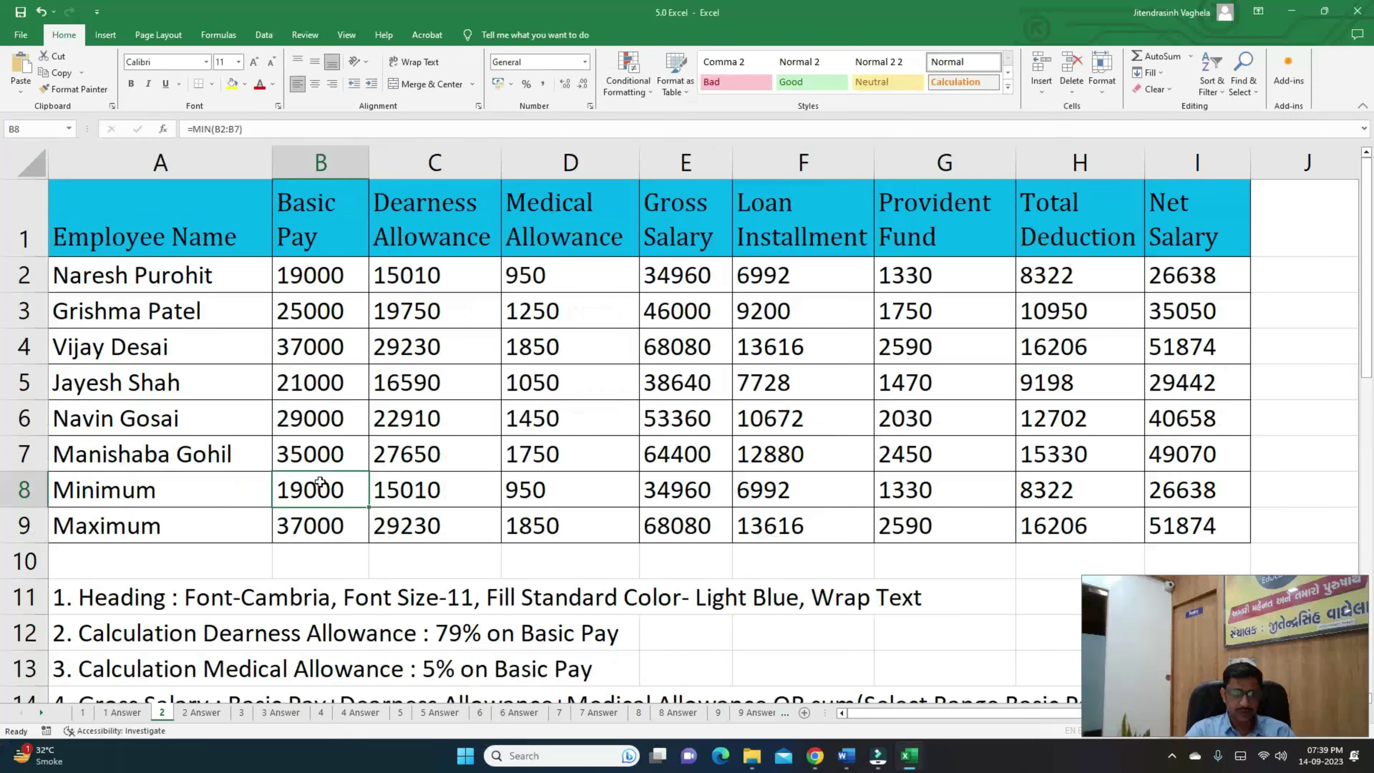
double_click(321, 483)
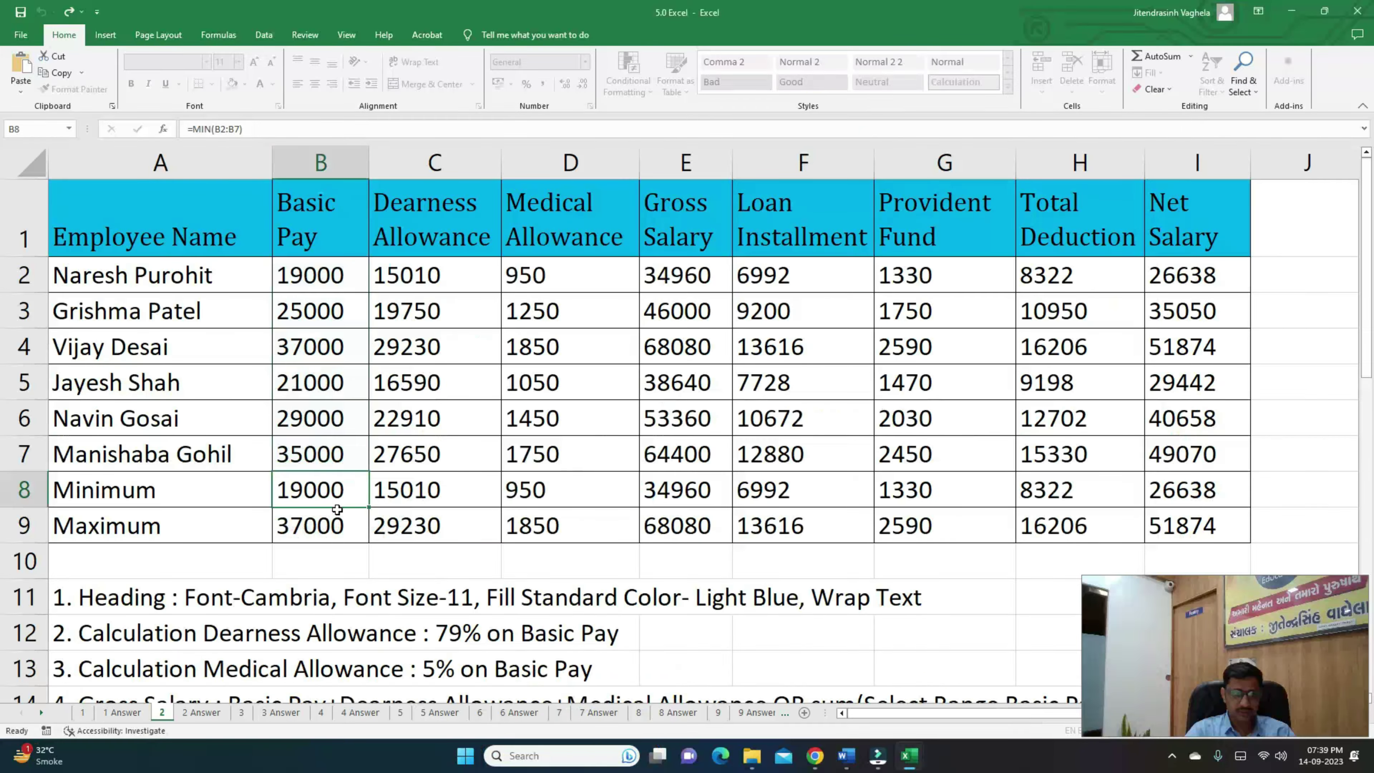
left_click(322, 523)
double_click(316, 524)
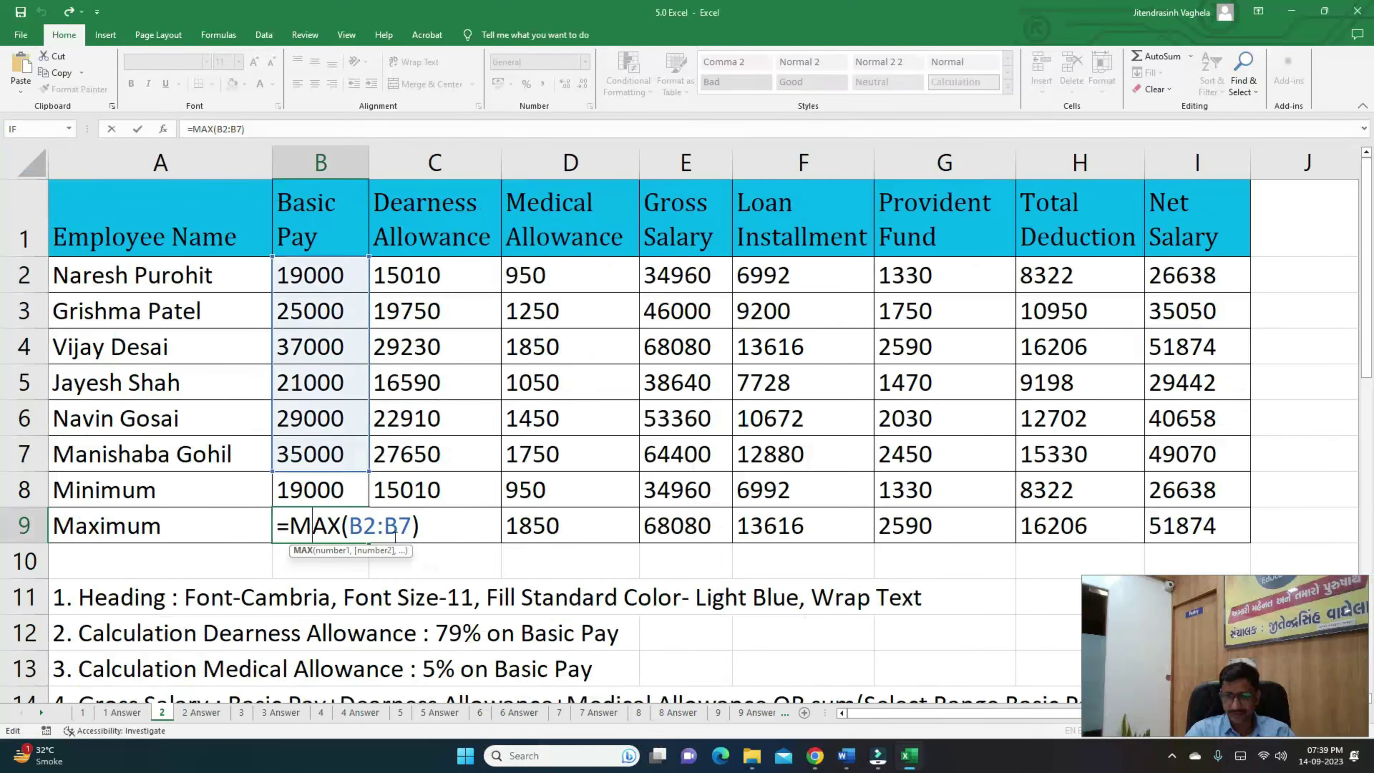
key("Escape")
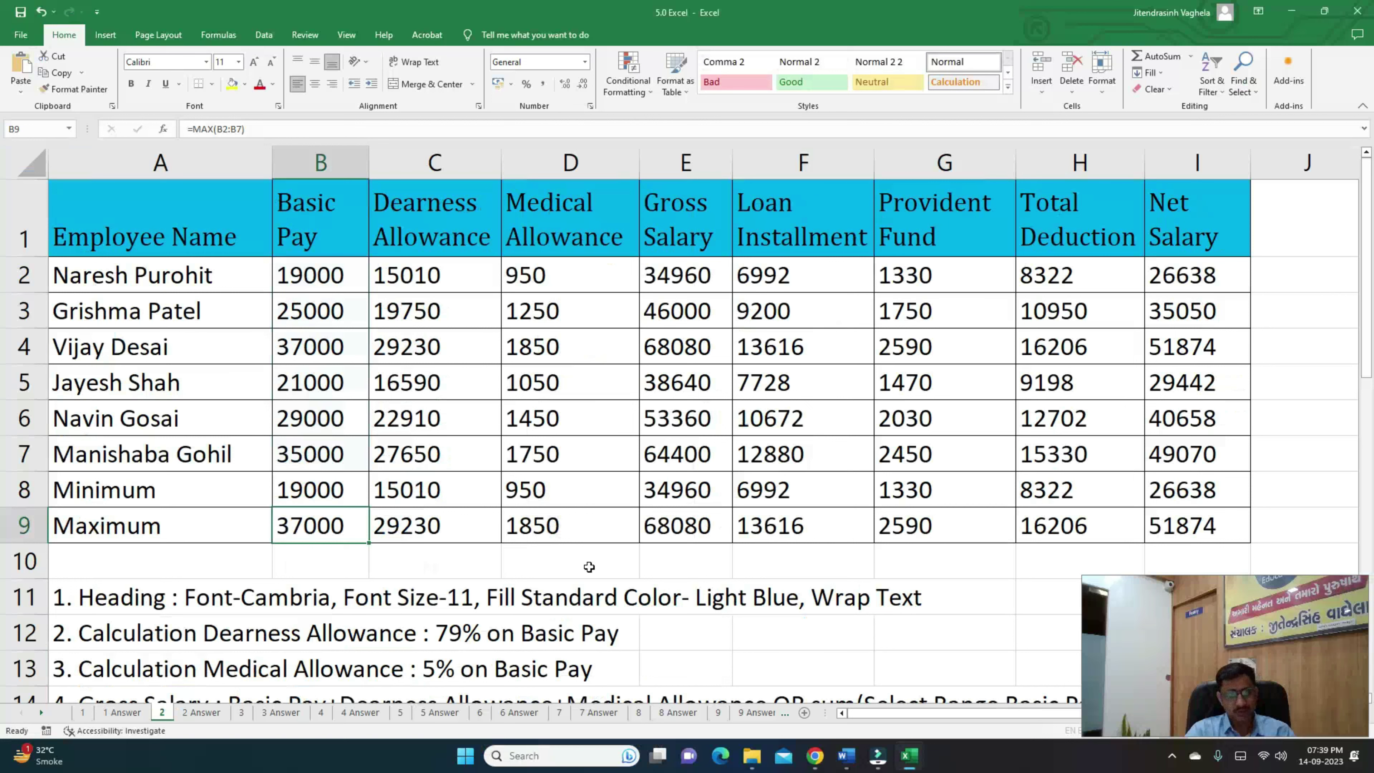
left_click(589, 567)
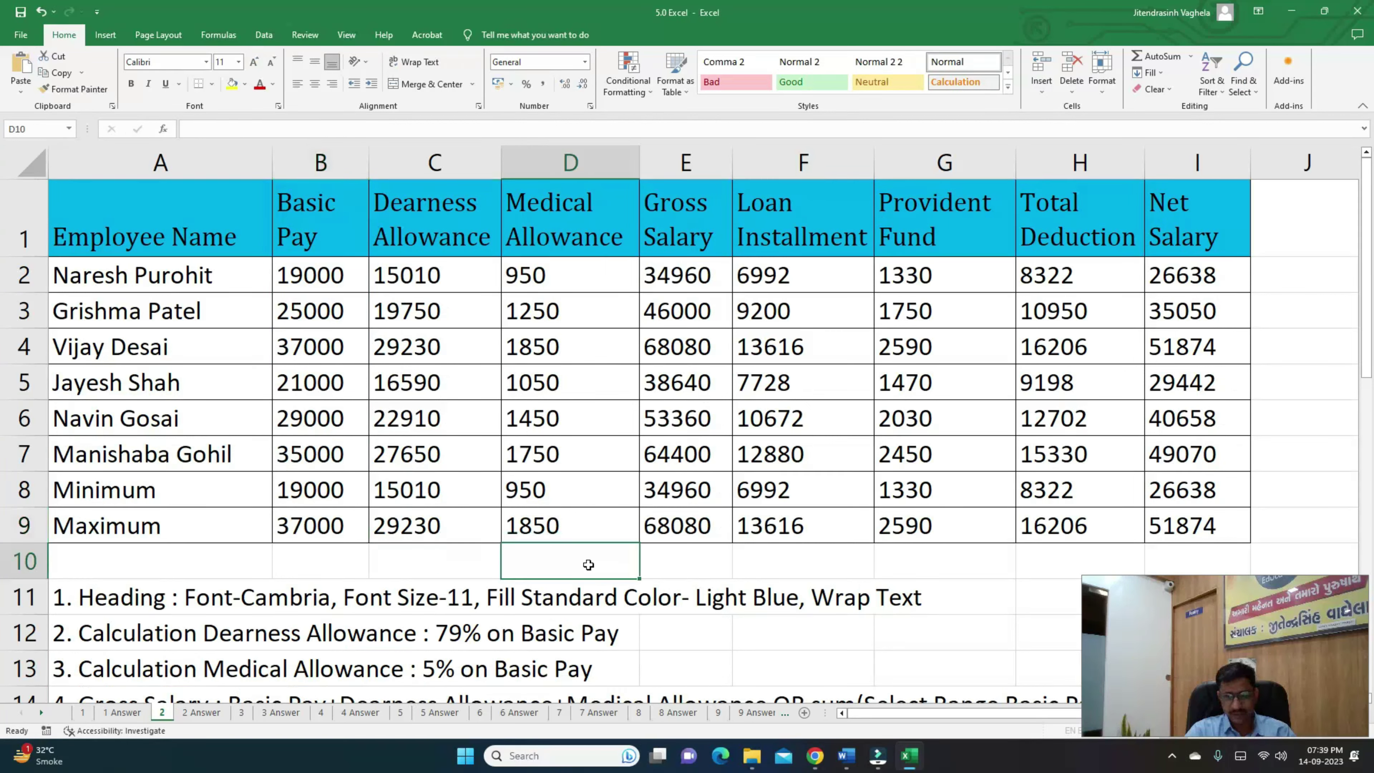
left_click(1235, 671)
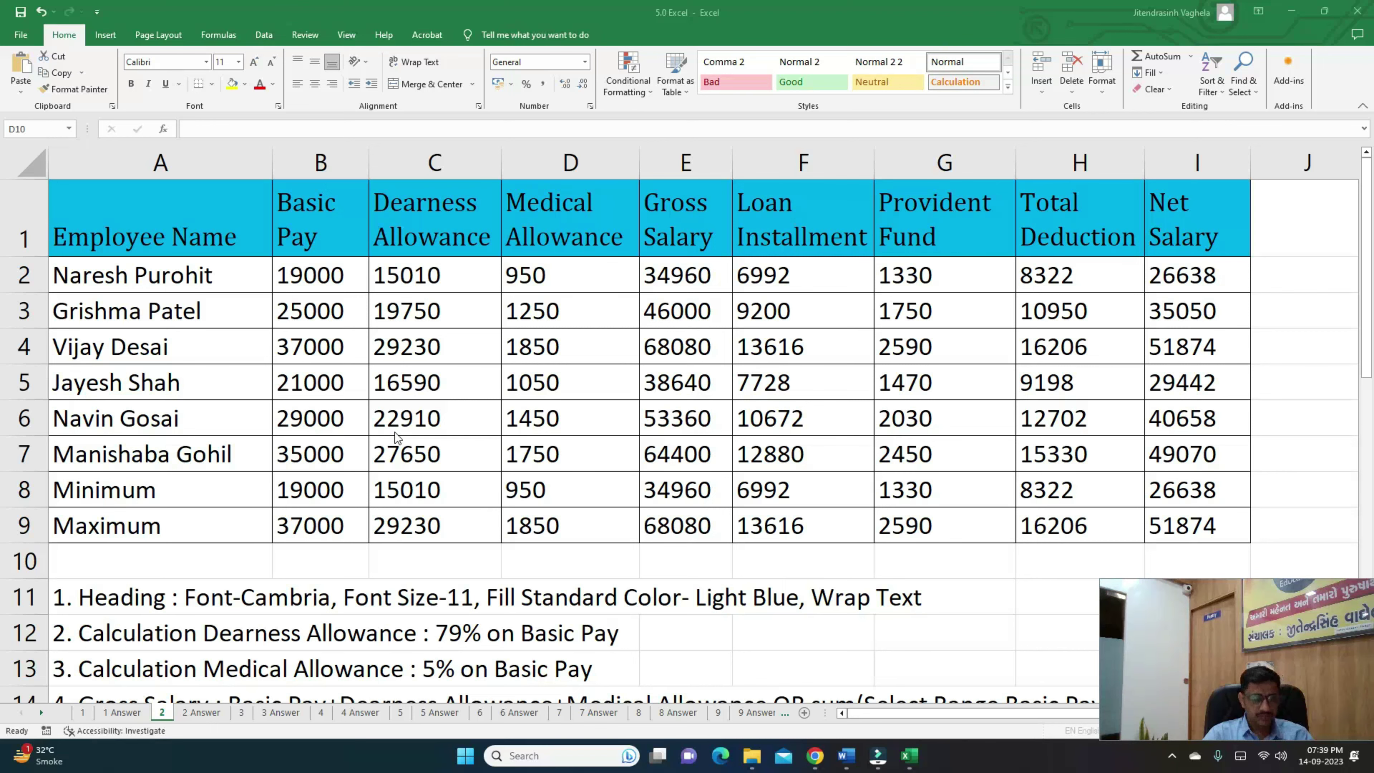
scroll(395, 431, "down", 2)
scroll(395, 432, "down", 1)
scroll(395, 433, "down", 1)
scroll(395, 437, "up", 4)
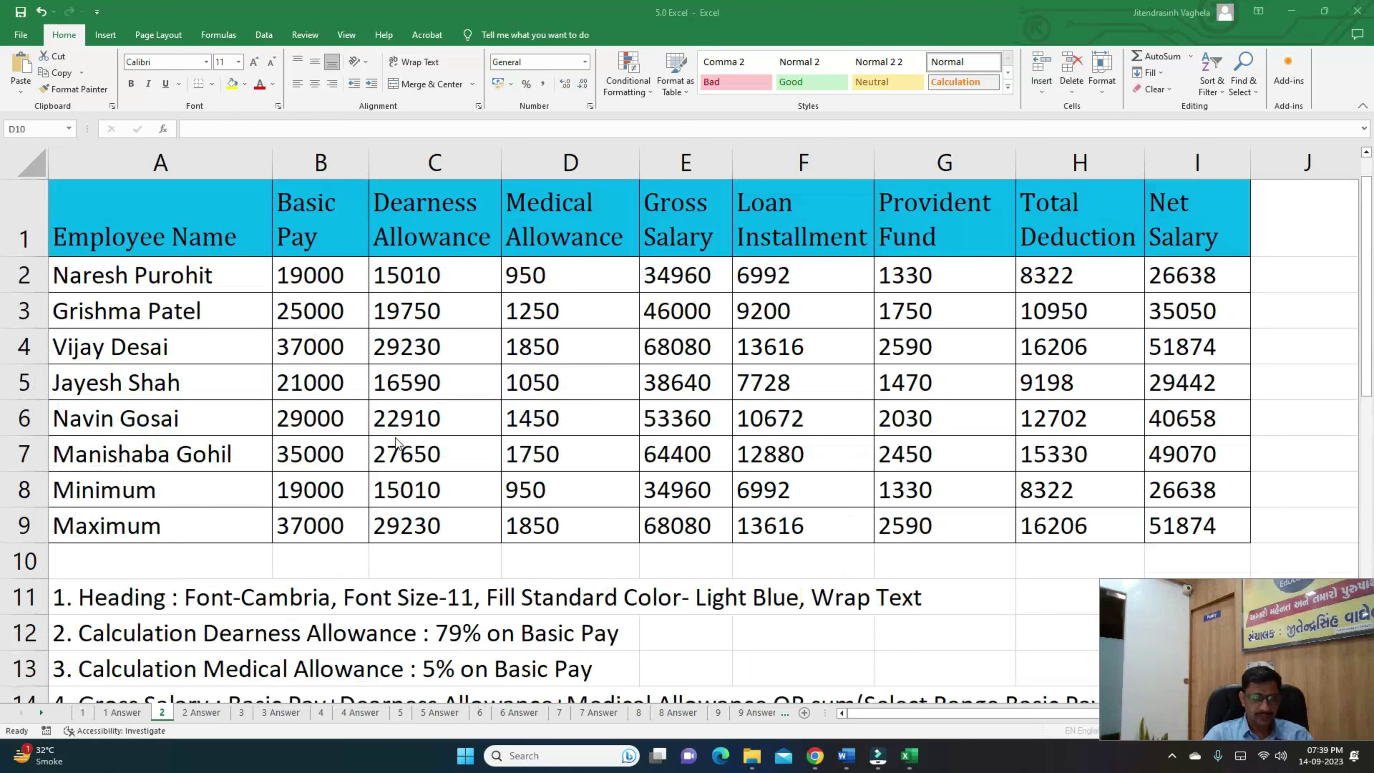